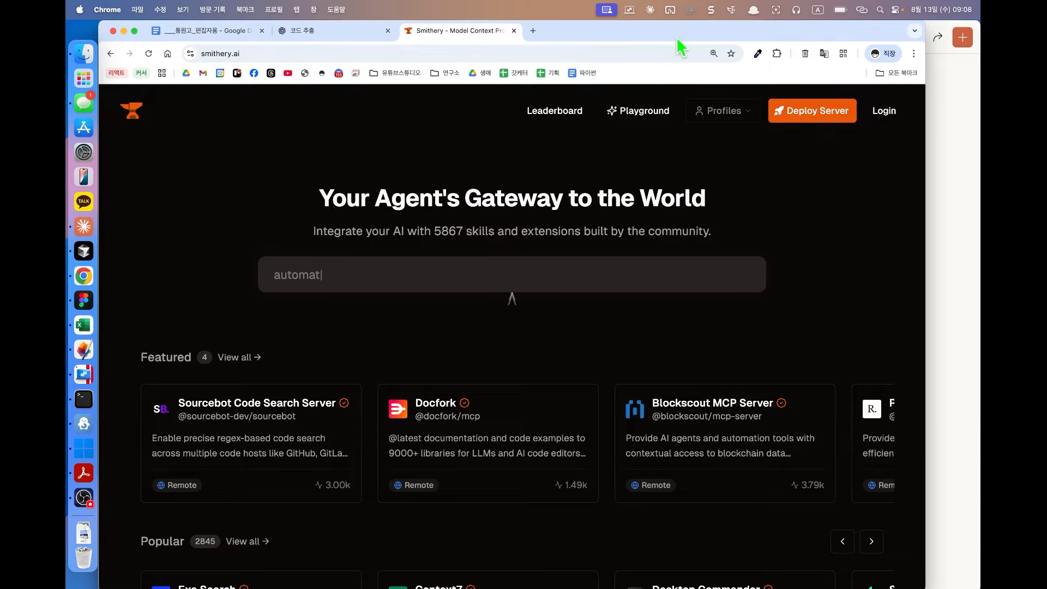
# Step: Maximize Chrome and open the Desktop Commander card in Smithery's Popular row
pyautogui.doubleClick(675, 37)
pyautogui.scroll(-6, 563, 252)
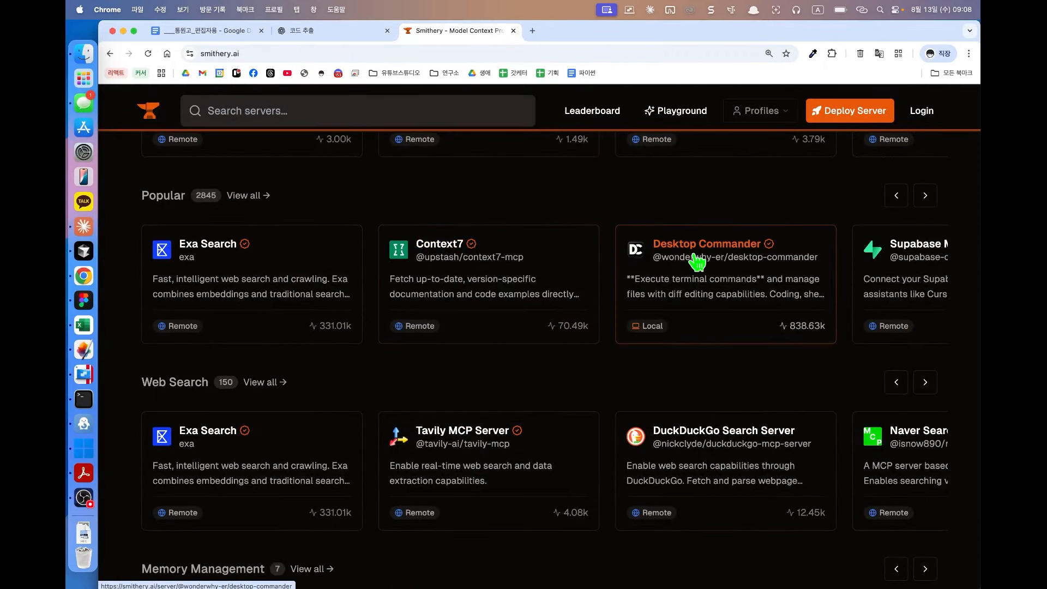
pyautogui.click(694, 261)
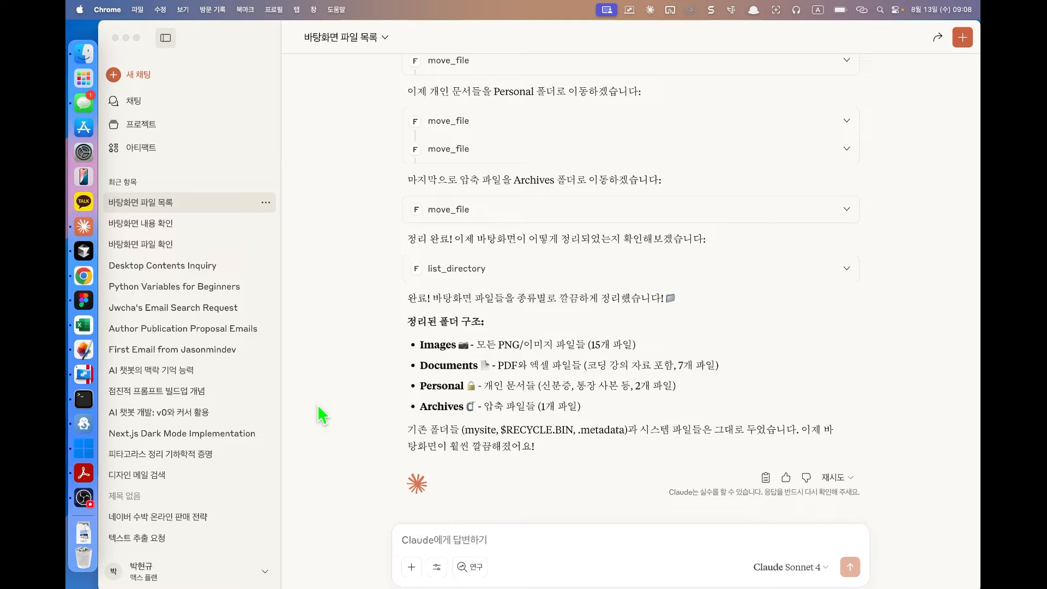
# Step: Bring the Claude desktop app, showing the desktop-file chat, to the front
pyautogui.click(324, 231)
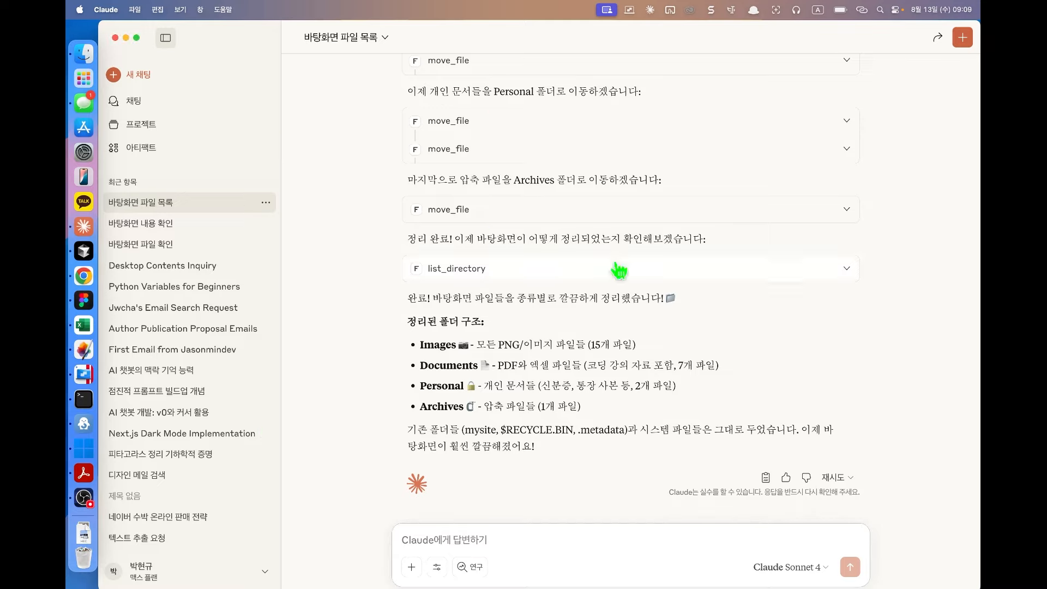
# Step: Open Claude's settings (설정) at the Connectors (커넥터) page and scroll through it
pyautogui.click(105, 10)
pyautogui.click(117, 48)
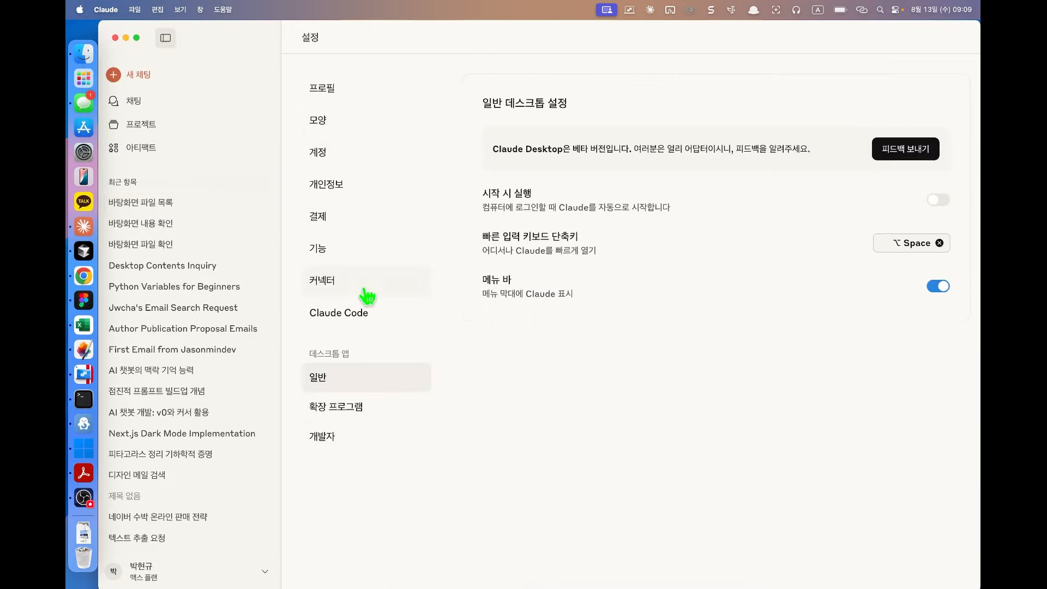
pyautogui.click(367, 296)
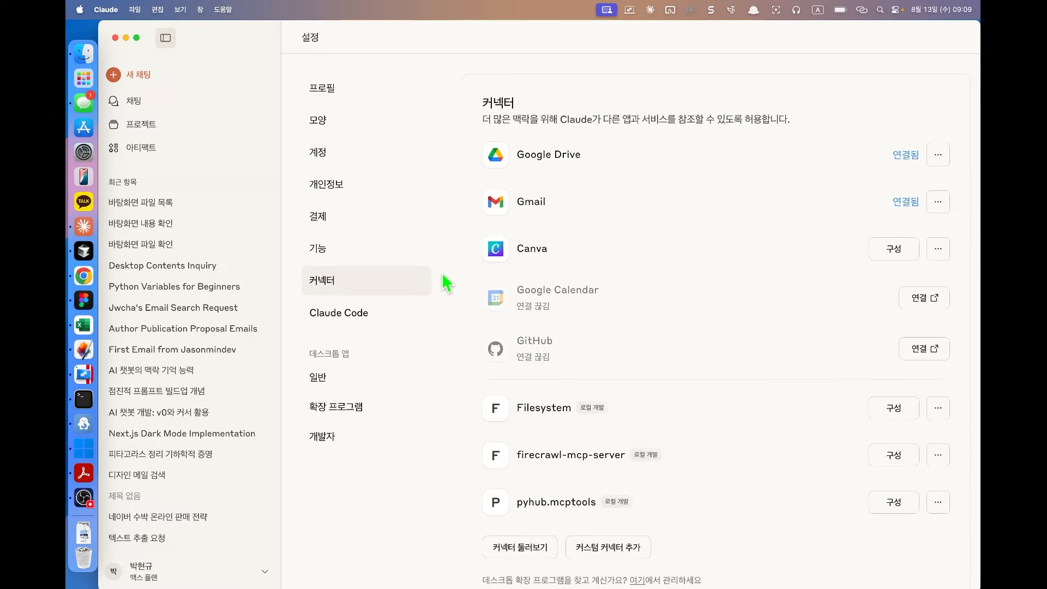
pyautogui.scroll(-2, 501, 286)
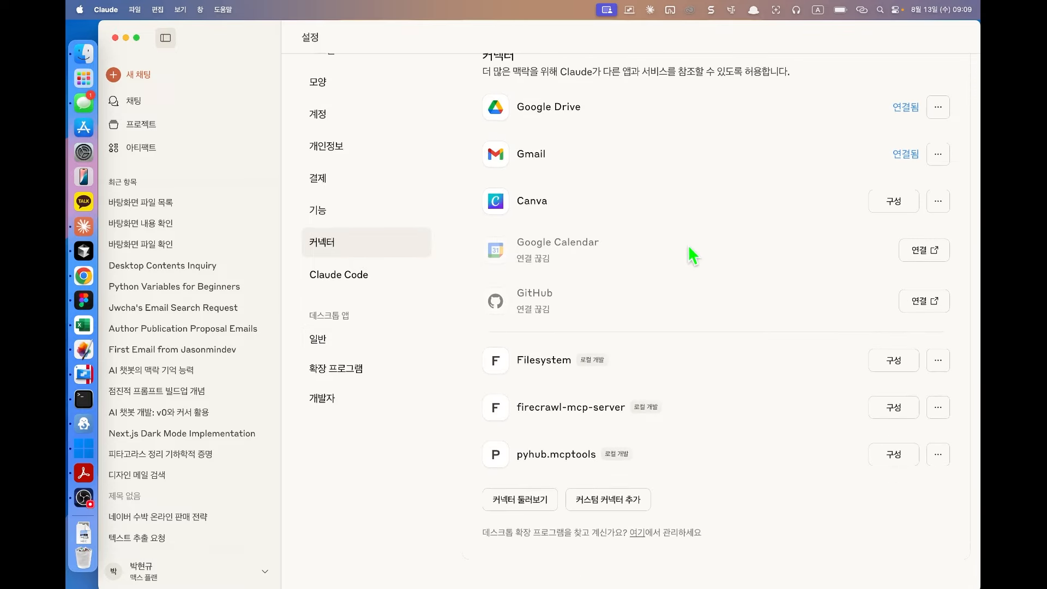
pyautogui.scroll(2, 661, 250)
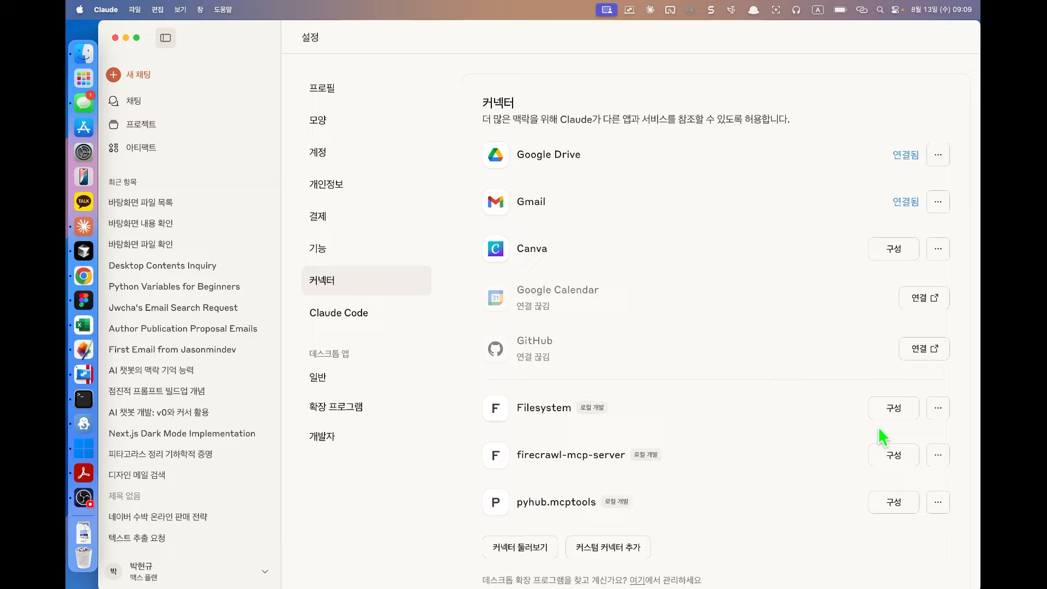
# Step: Inspect the Filesystem connector's '...' menu twice without changes, then start a new chat
pyautogui.click(938, 409)
pyautogui.click(872, 457)
pyautogui.scroll(-2, 791, 417)
pyautogui.click(938, 347)
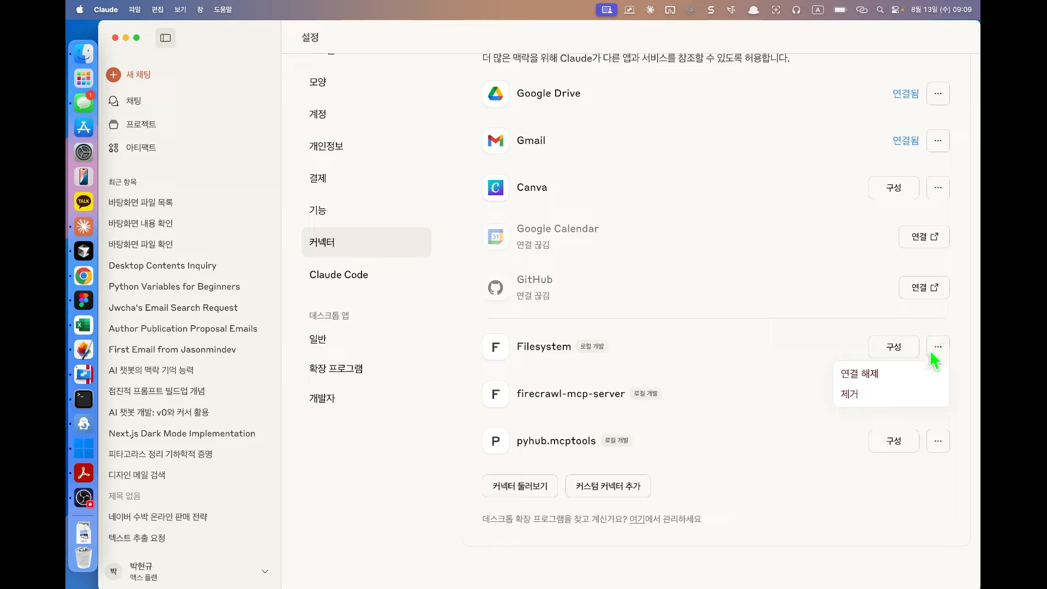
pyautogui.click(883, 392)
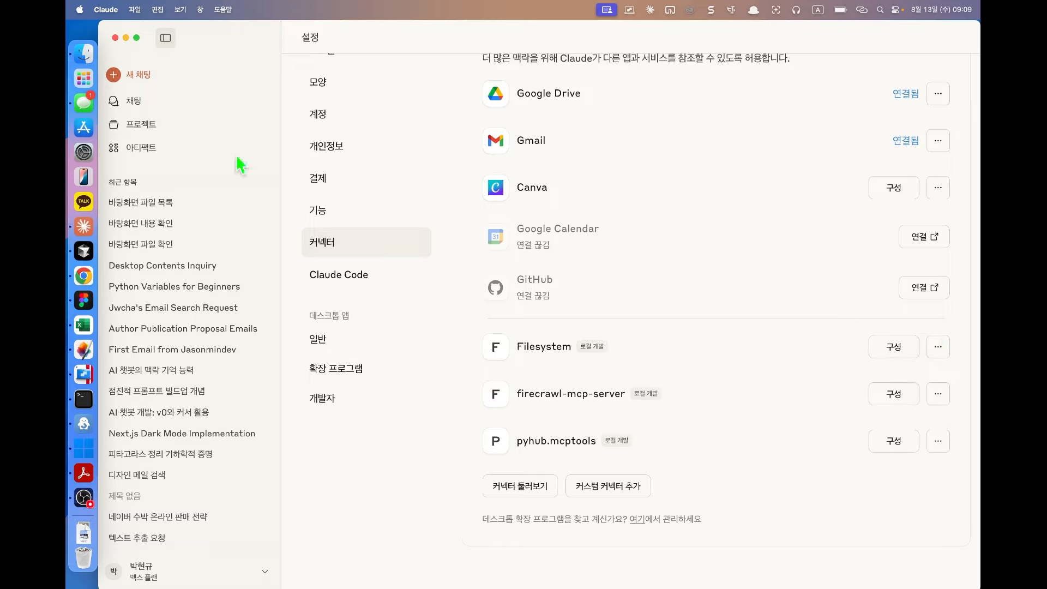
pyautogui.click(134, 79)
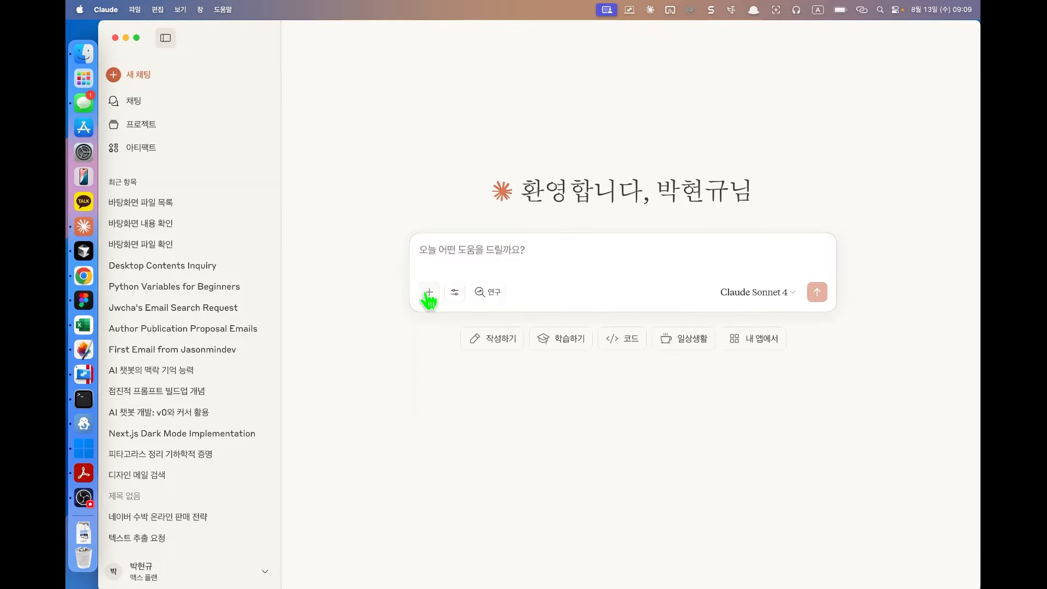
# Step: Browse the connector catalog via 커넥터 추가 and open the Notion connector's details
pyautogui.click(454, 293)
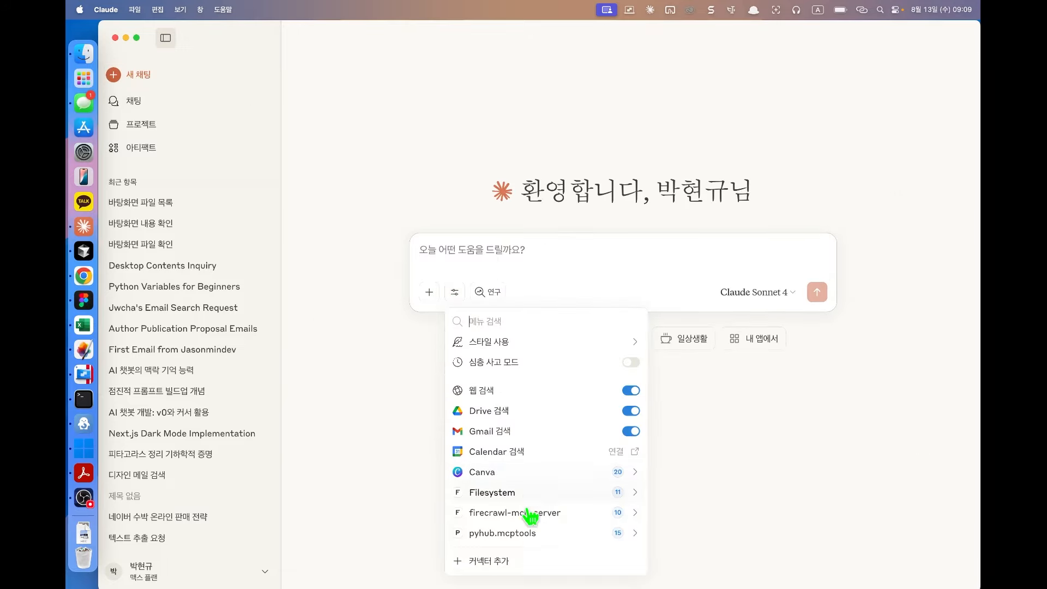
pyautogui.click(515, 577)
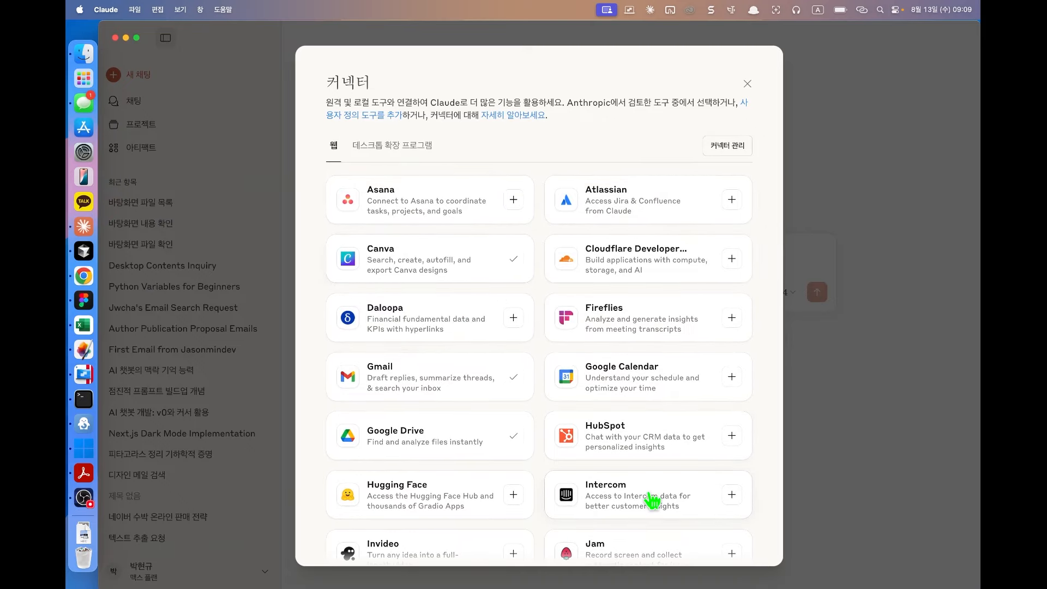
pyautogui.scroll(-5, 652, 499)
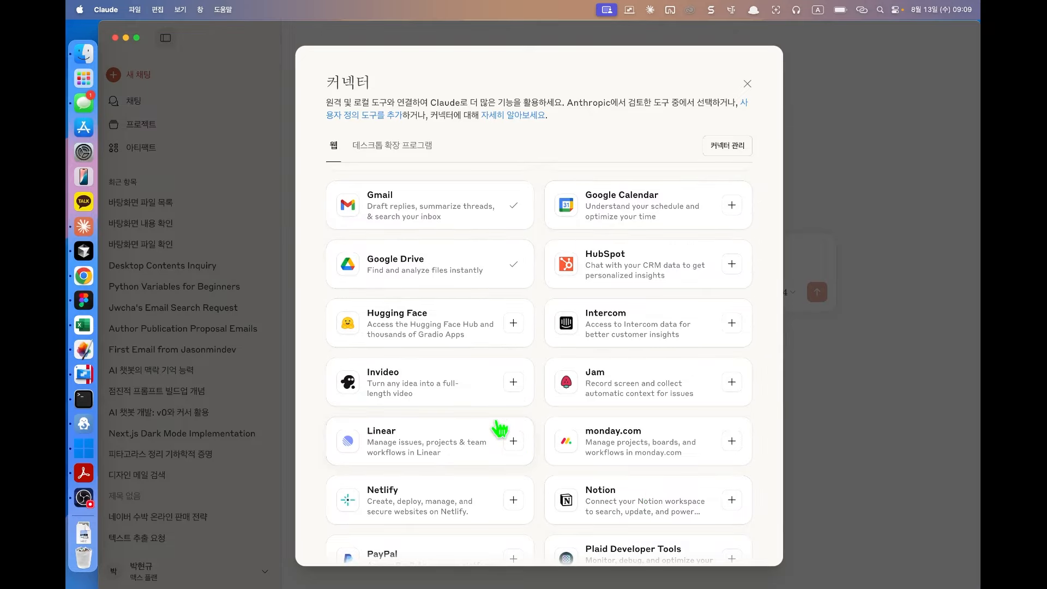
pyautogui.scroll(-3, 498, 428)
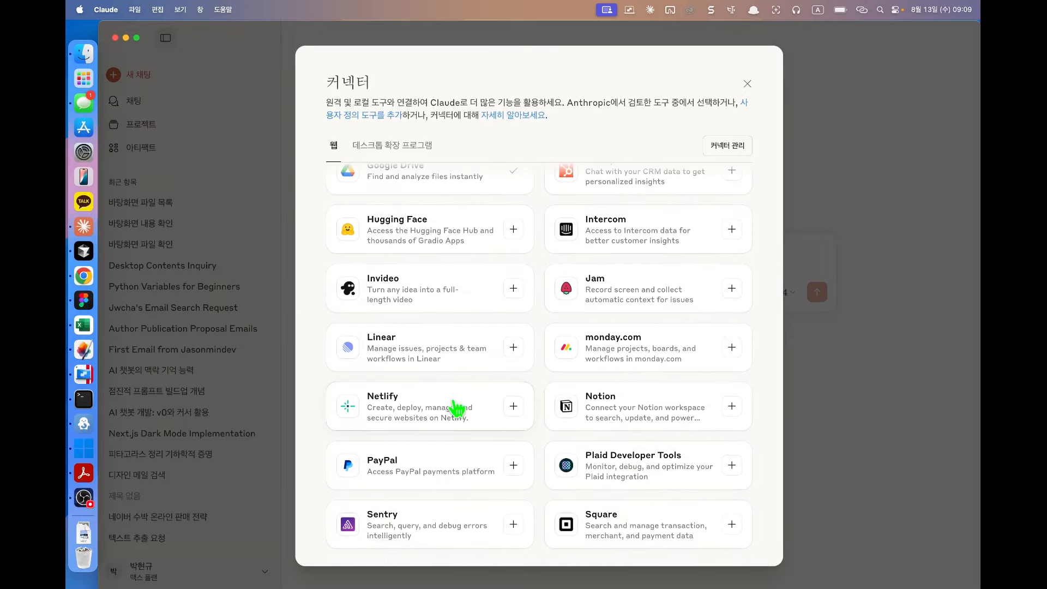
pyautogui.scroll(8, 451, 407)
pyautogui.scroll(-8, 514, 324)
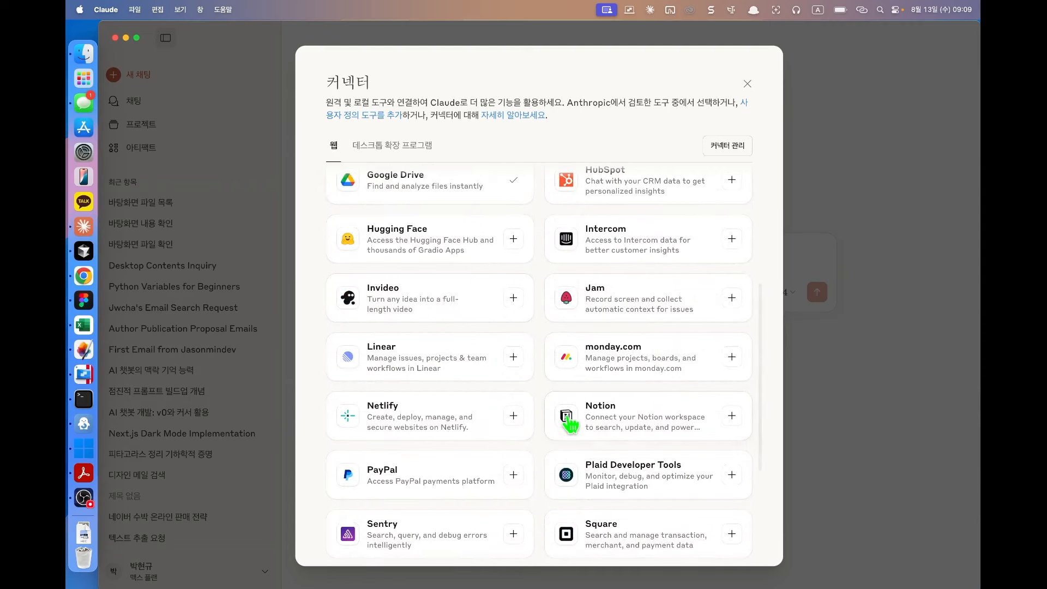
pyautogui.click(617, 425)
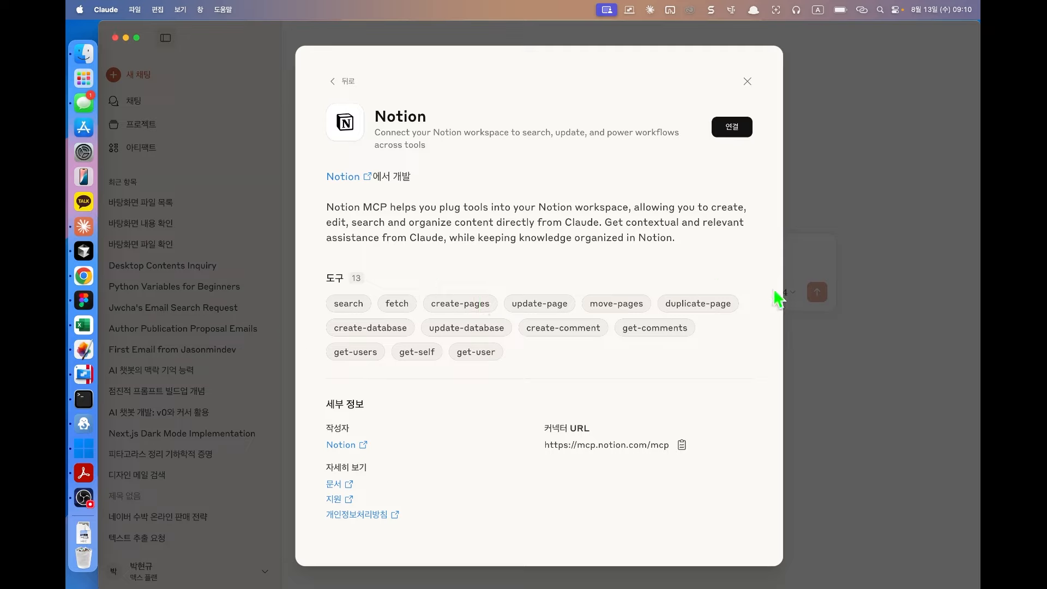
# Step: Return from Notion to the catalog, scroll the web connectors list, then switch to Chrome
pyautogui.click(343, 81)
pyautogui.scroll(-3, 631, 464)
pyautogui.scroll(-4, 631, 463)
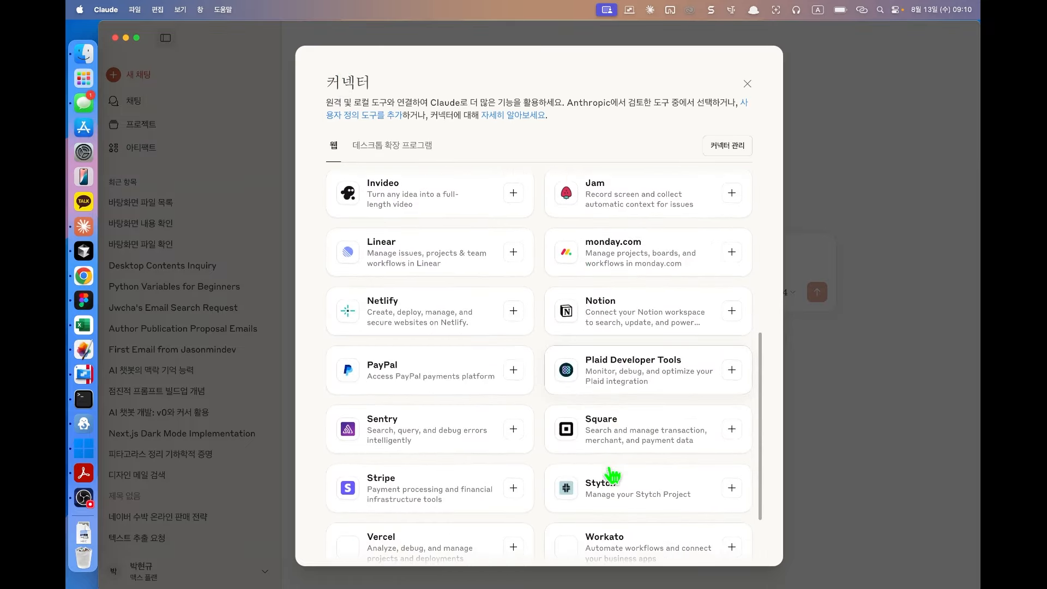
pyautogui.scroll(-2, 484, 368)
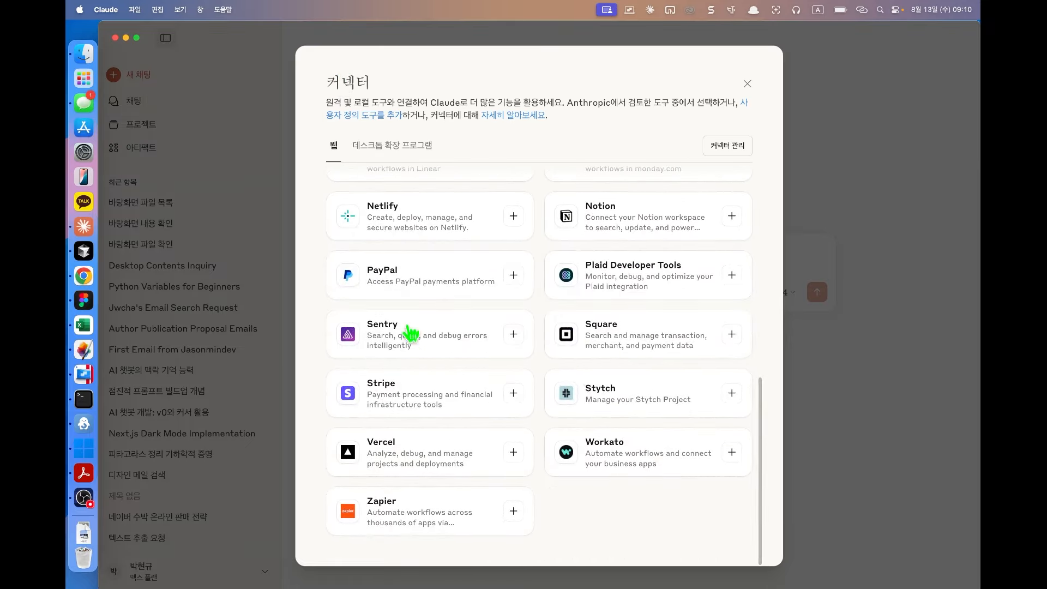
pyautogui.scroll(10, 519, 334)
pyautogui.scroll(-10, 519, 334)
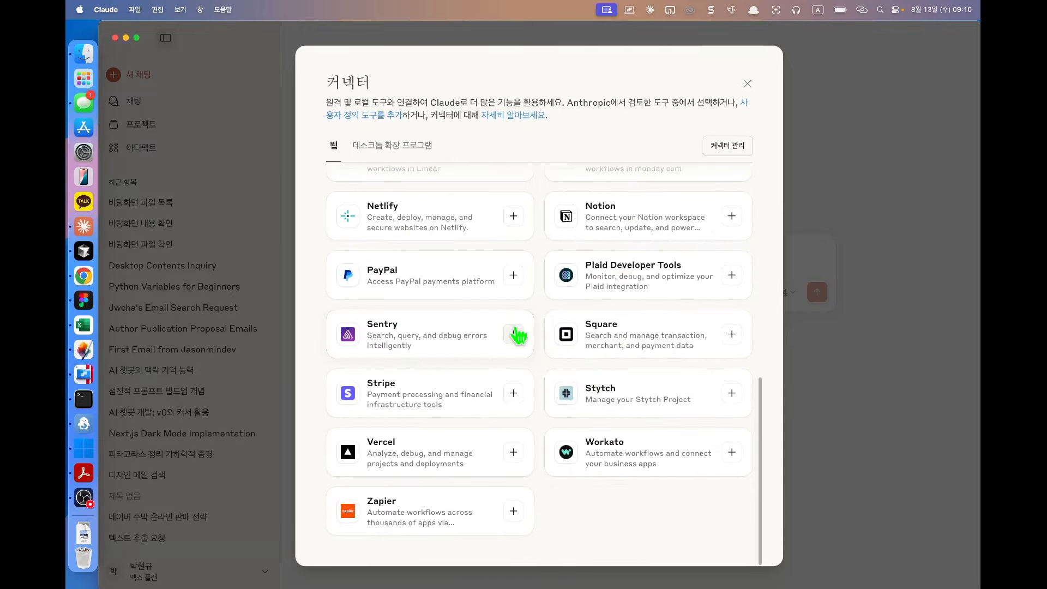
pyautogui.scroll(10, 518, 334)
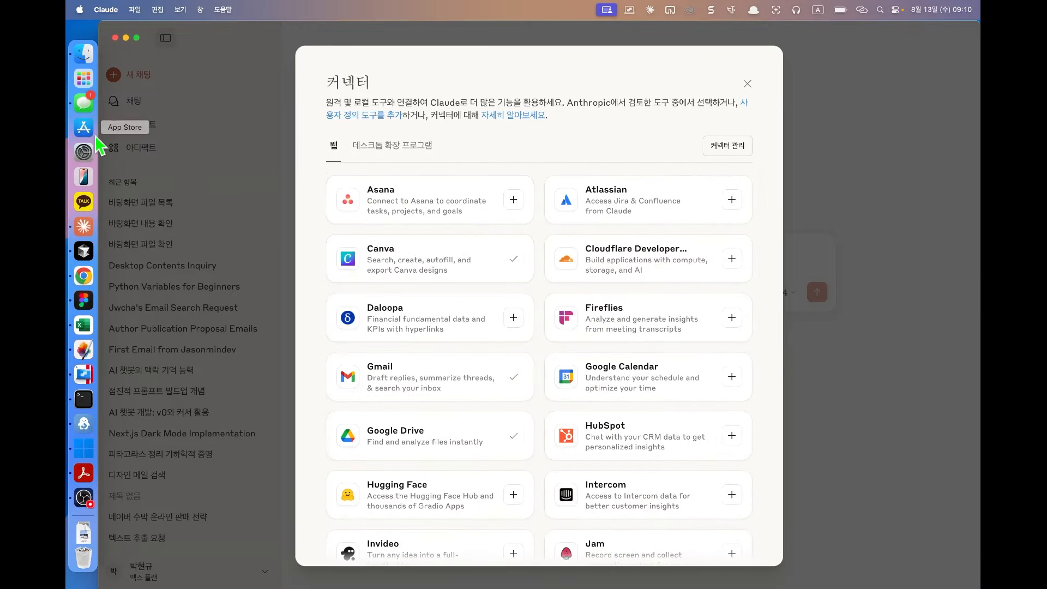
pyautogui.click(83, 276)
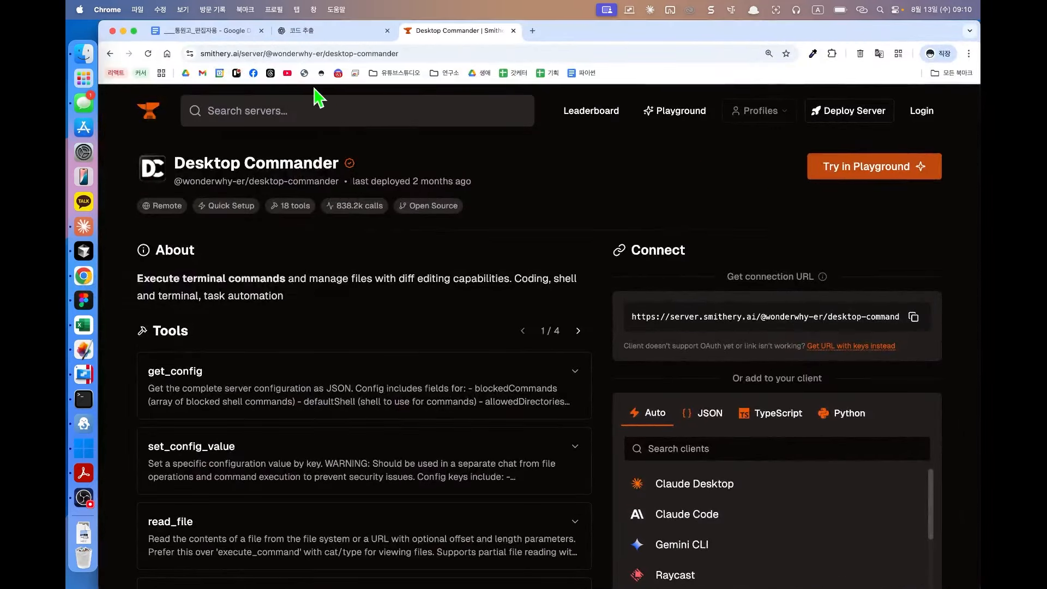
# Step: Go to the Smithery home page, scroll it, then minimize Chrome
pyautogui.click(145, 117)
pyautogui.scroll(-4, 263, 354)
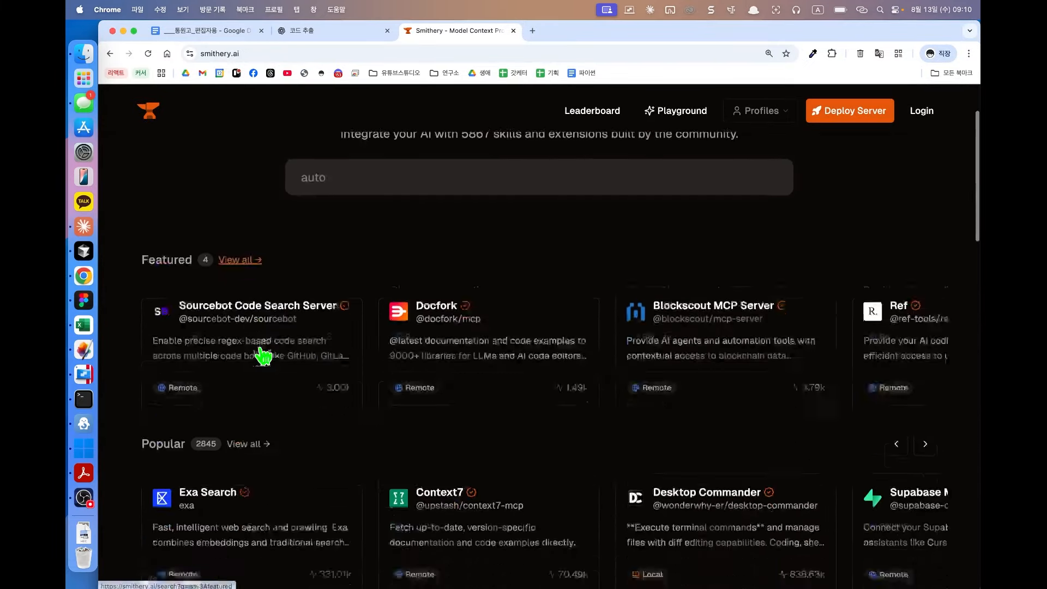
pyautogui.click(123, 30)
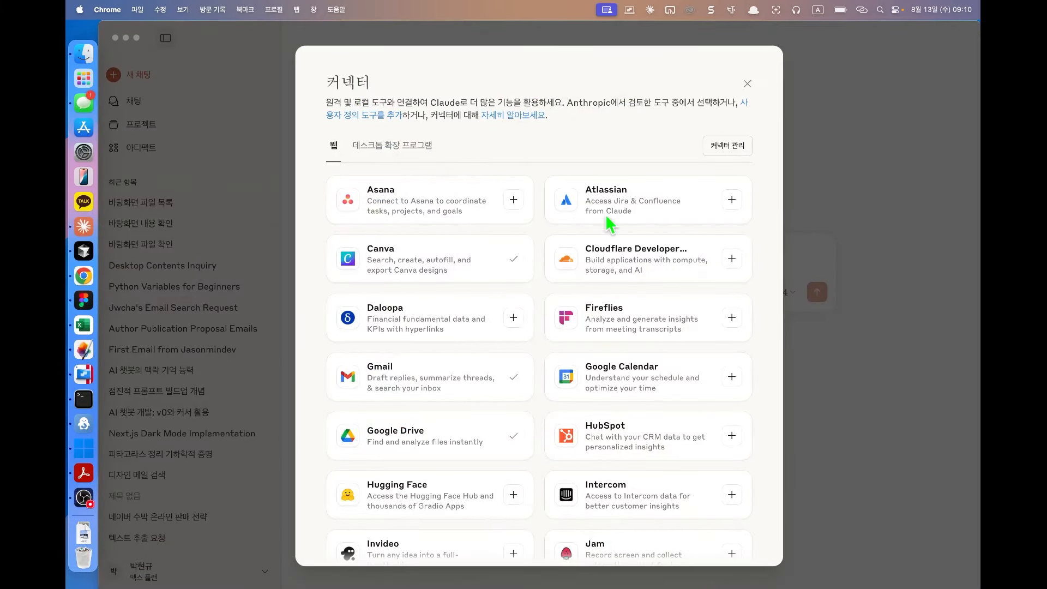
# Step: Remove the Filesystem extension under 데스크톱 확장 프로그램 and install it again, confirming 설치
pyautogui.click(414, 150)
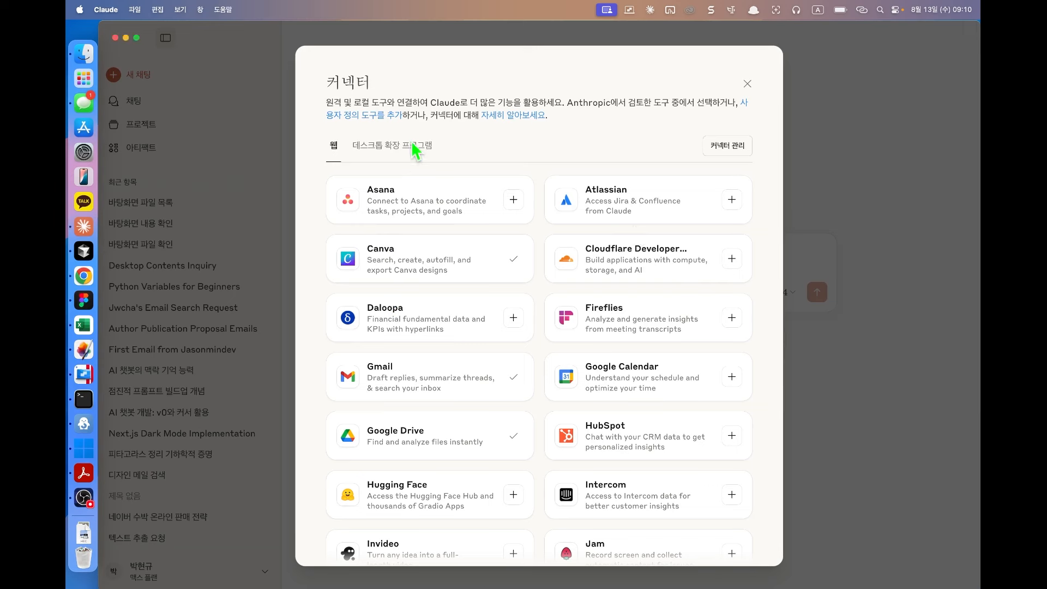
pyautogui.click(414, 148)
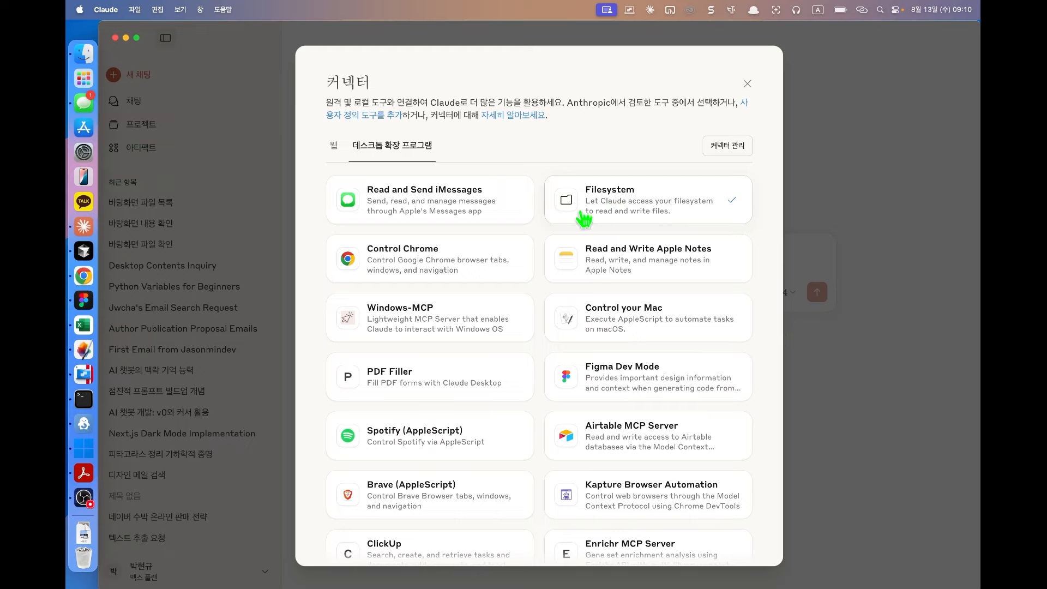
pyautogui.click(606, 205)
pyautogui.click(695, 129)
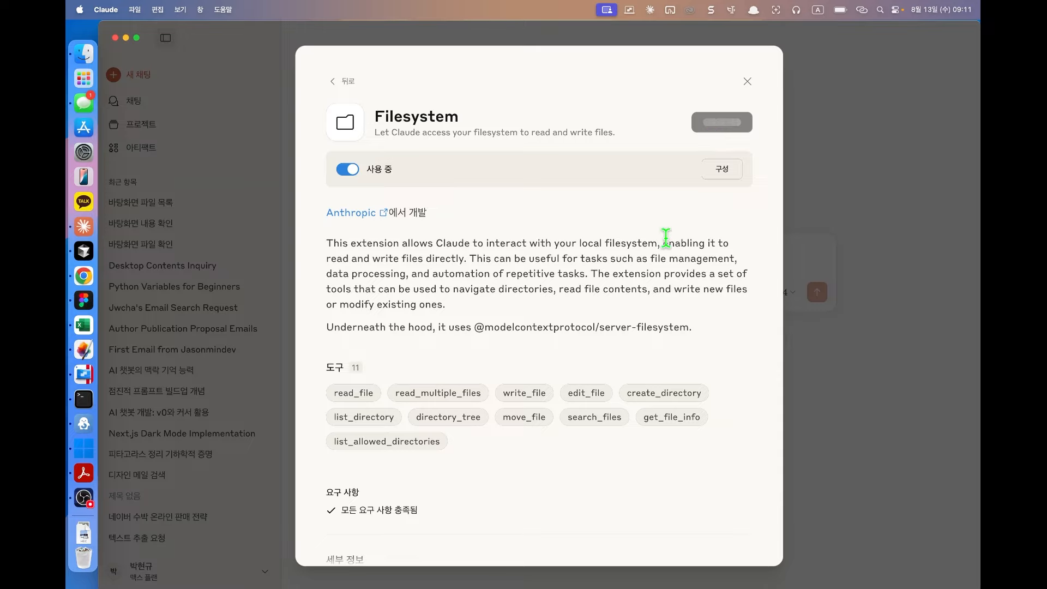
pyautogui.click(723, 122)
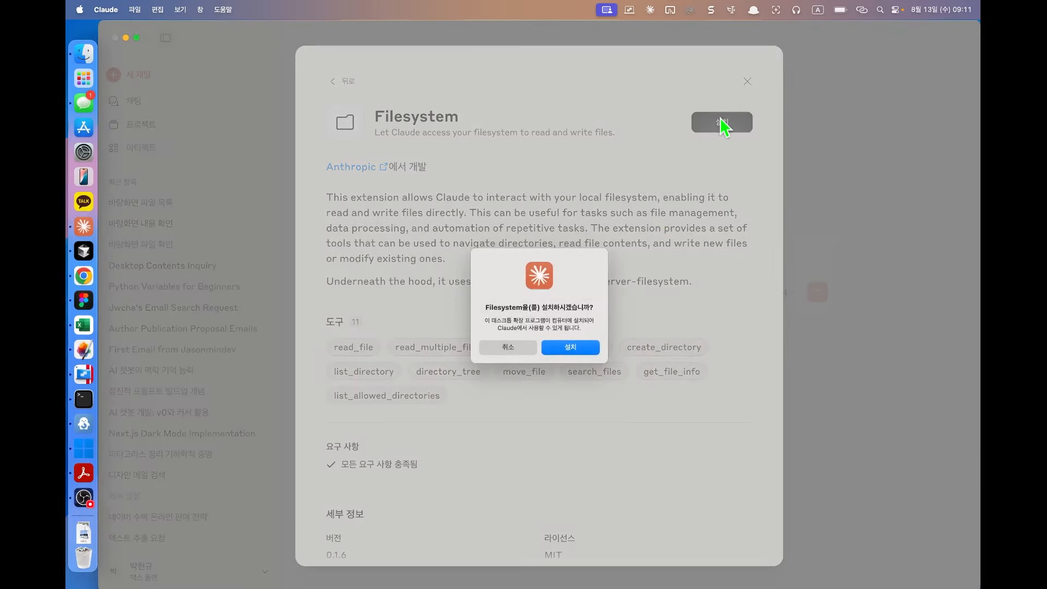
pyautogui.click(562, 352)
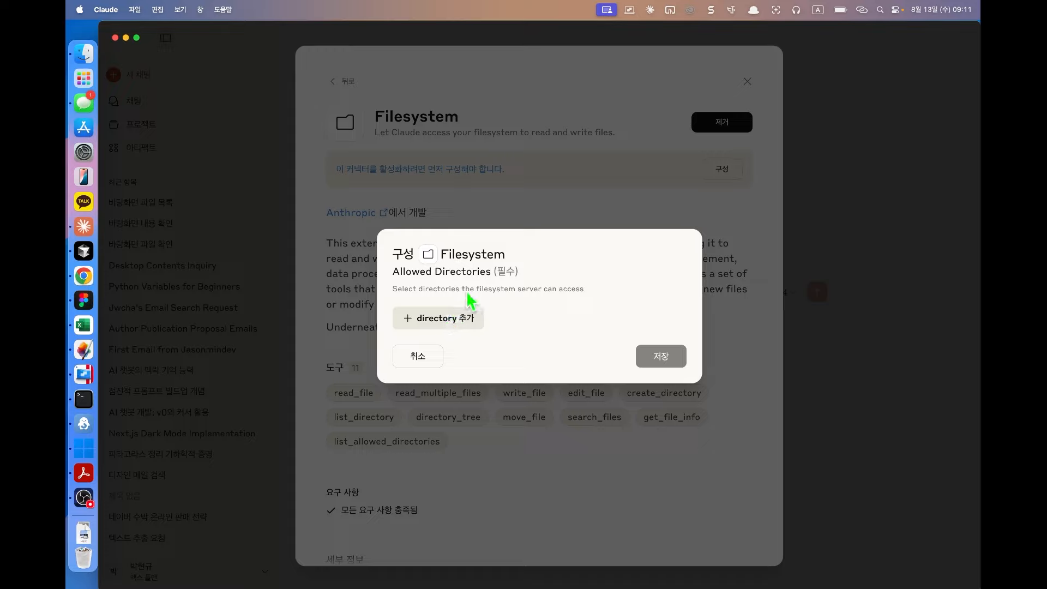
# Step: Add an empty directory entry and browse the root folders in its folder picker
pyautogui.click(452, 321)
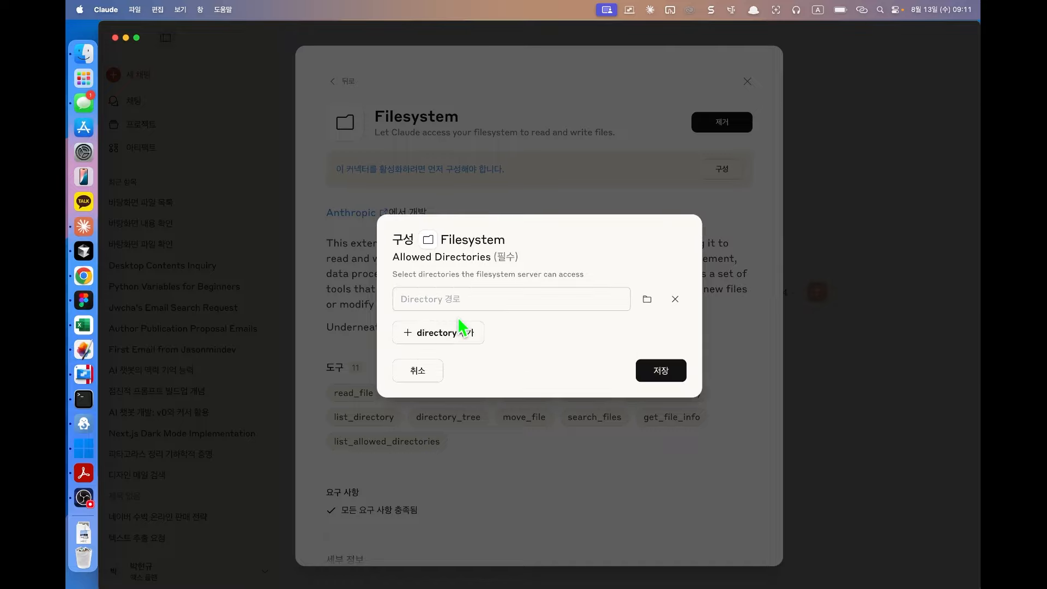
pyautogui.click(647, 299)
pyautogui.hscroll(-2, 485, 280)
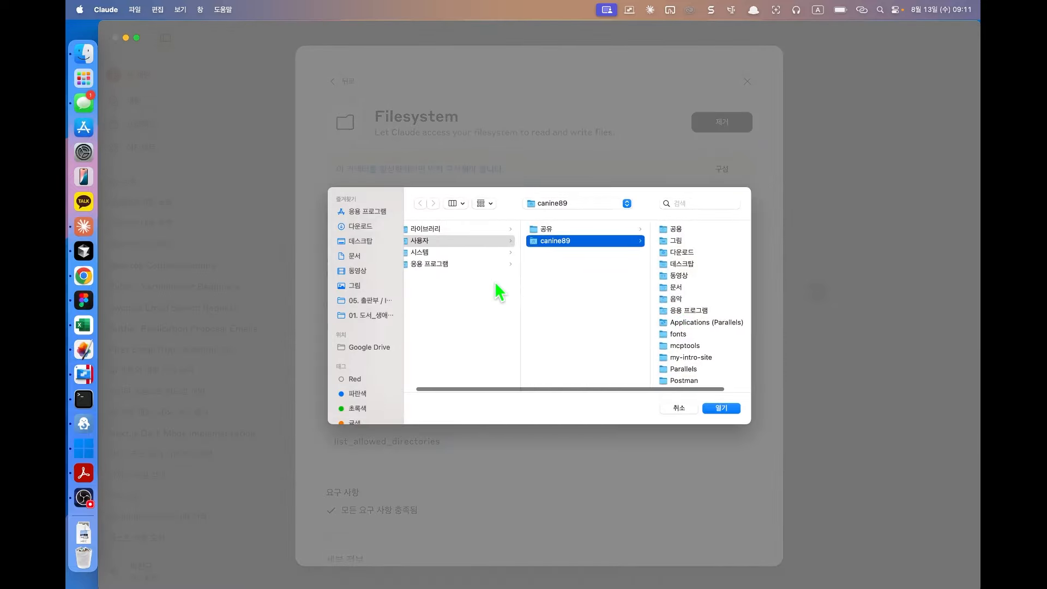
pyautogui.click(473, 230)
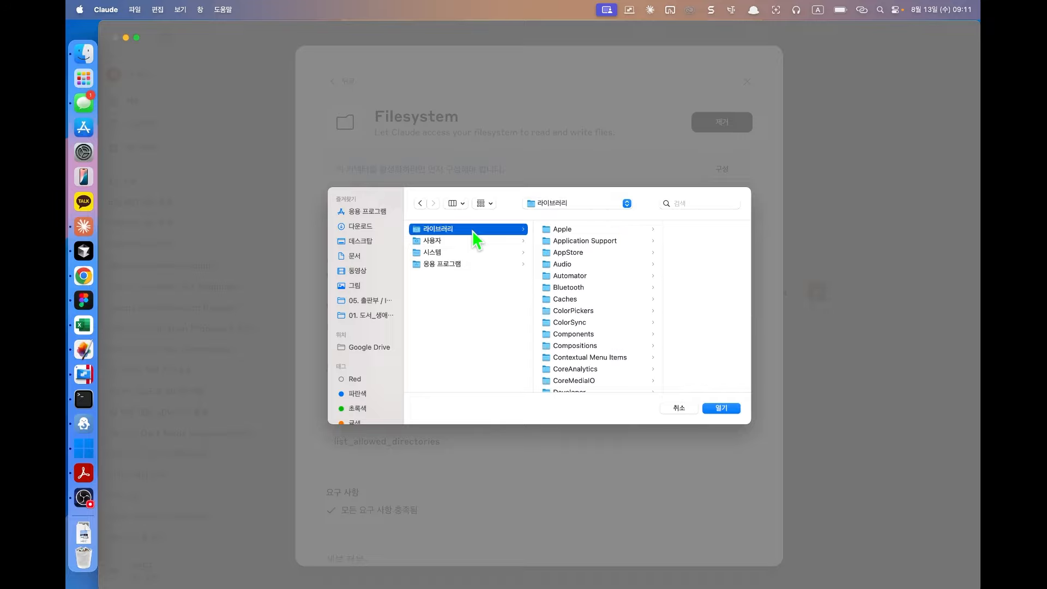
pyautogui.click(471, 241)
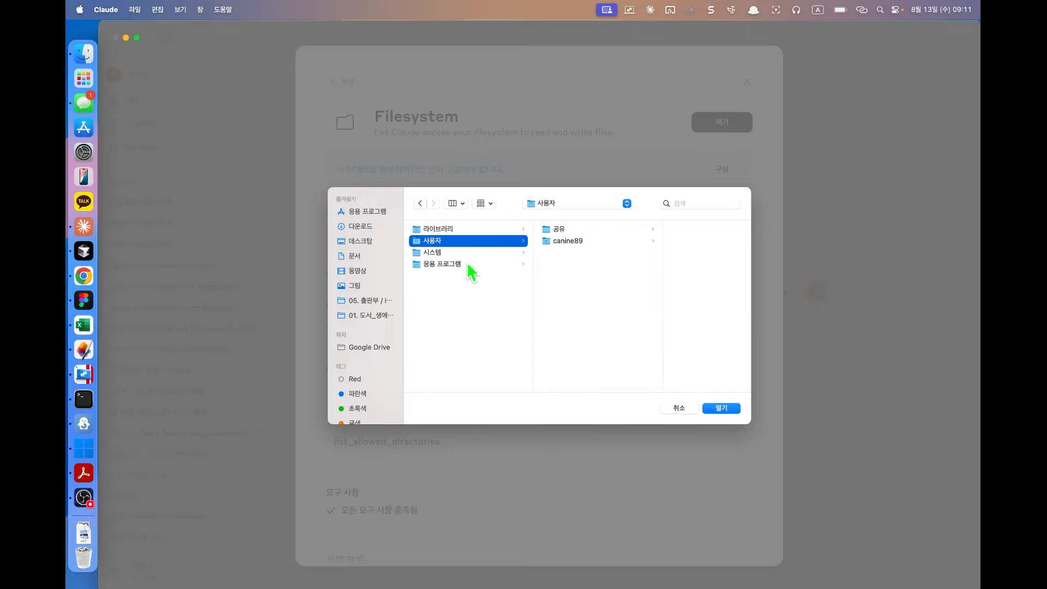
pyautogui.click(467, 254)
pyautogui.click(469, 263)
# Step: Navigate into Users and open the user's home folder in the picker
pyautogui.click(470, 242)
pyautogui.click(573, 241)
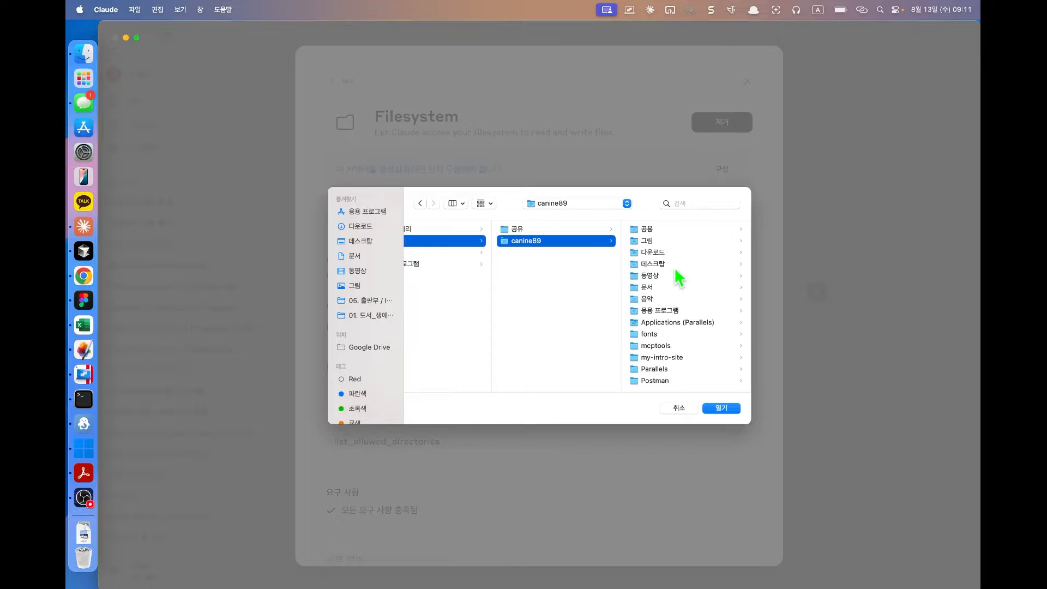
pyautogui.hscroll(-2, 564, 267)
pyautogui.hscroll(2, 573, 265)
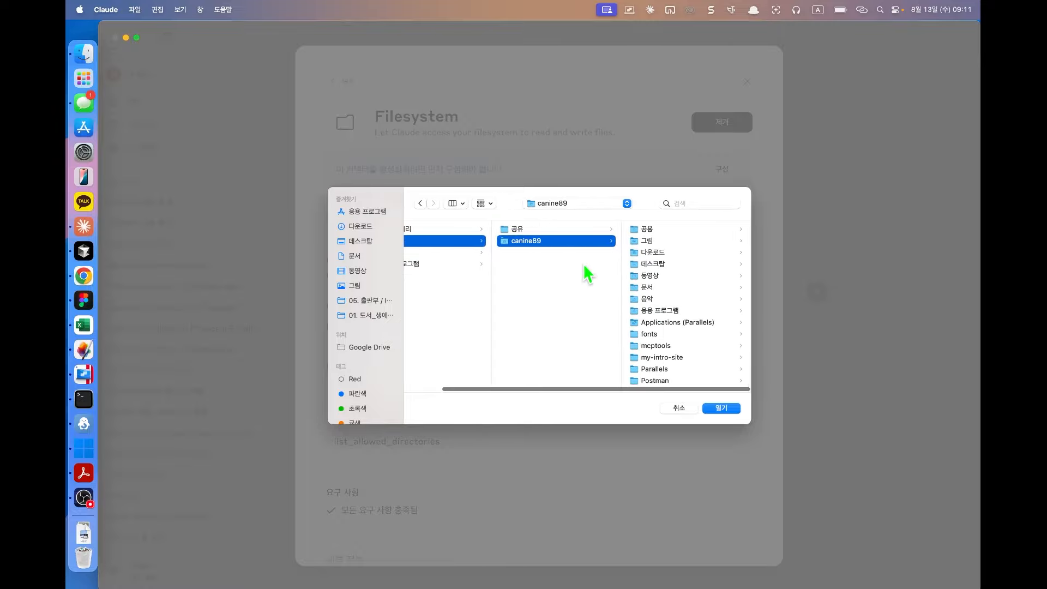
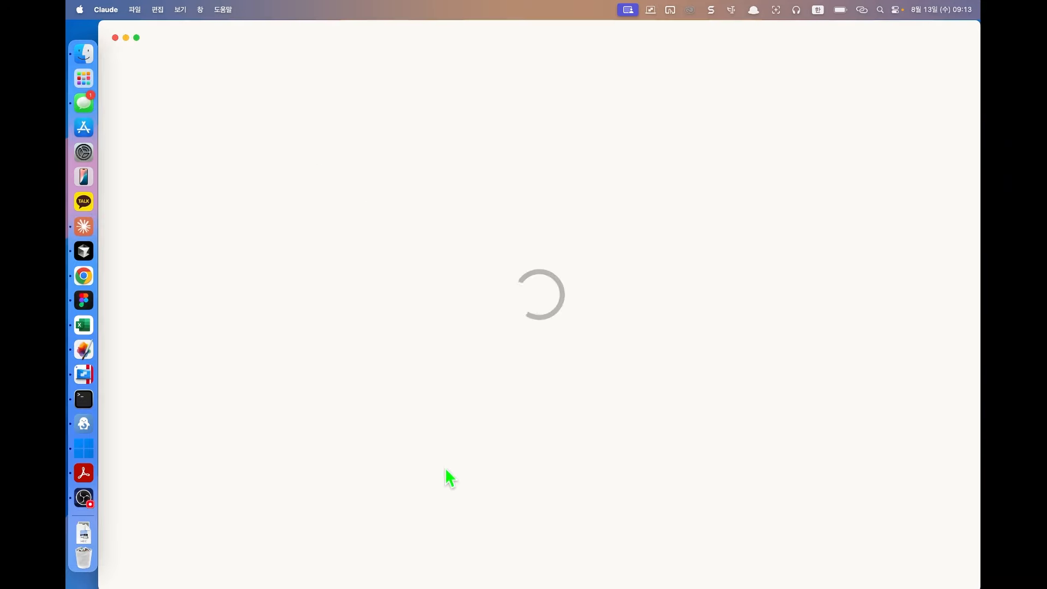
# Step: Type the question '지금 바탕화면에 뭐가 있지?' into the Claude message box
pyautogui.click(457, 297)
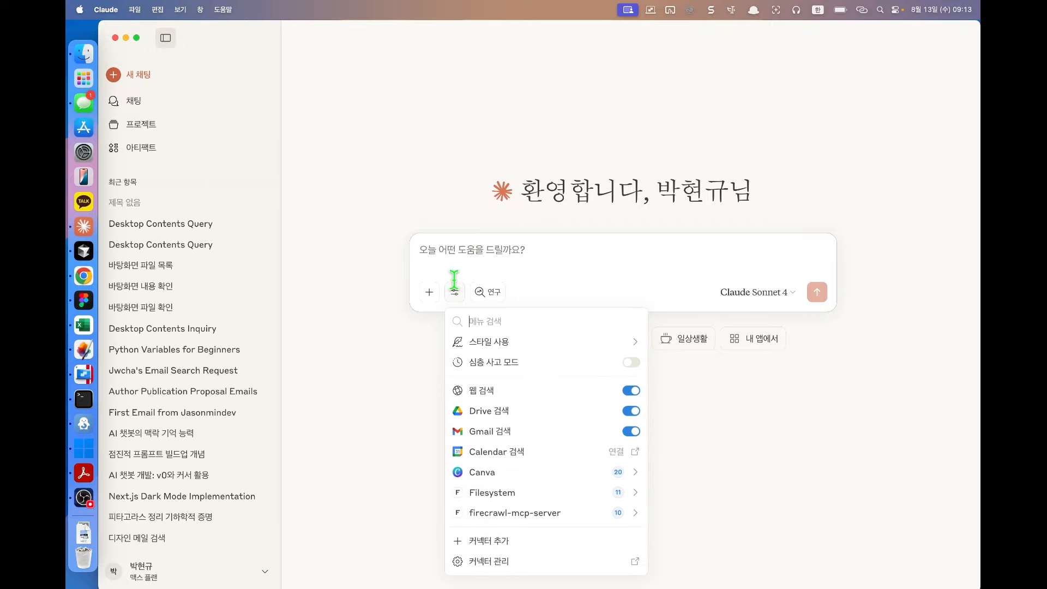
pyautogui.click(470, 264)
pyautogui.write('지금 바탕화면에 뭐가 있지?')
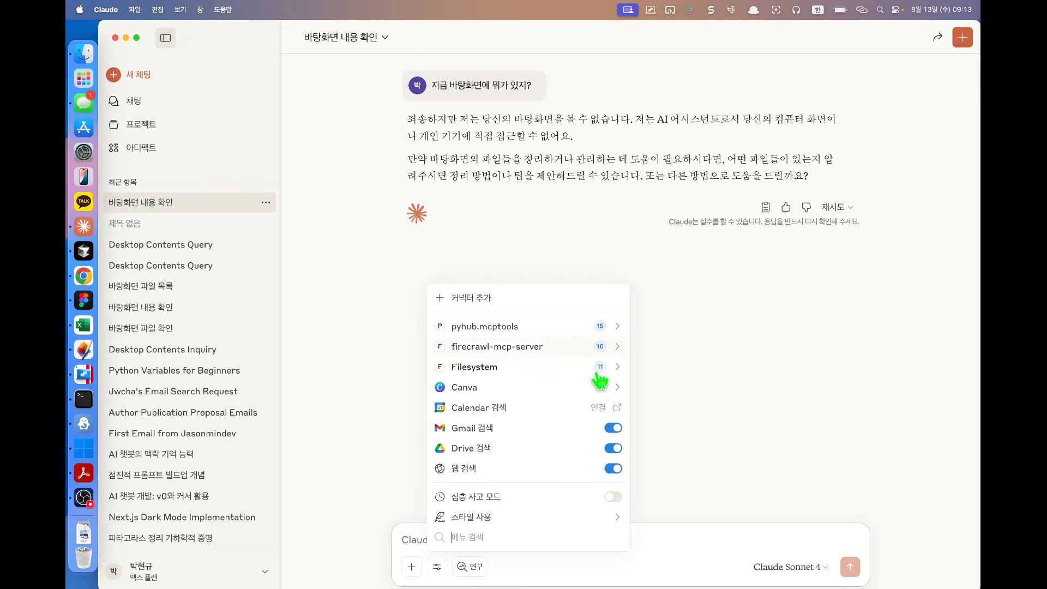
pyautogui.click(271, 265)
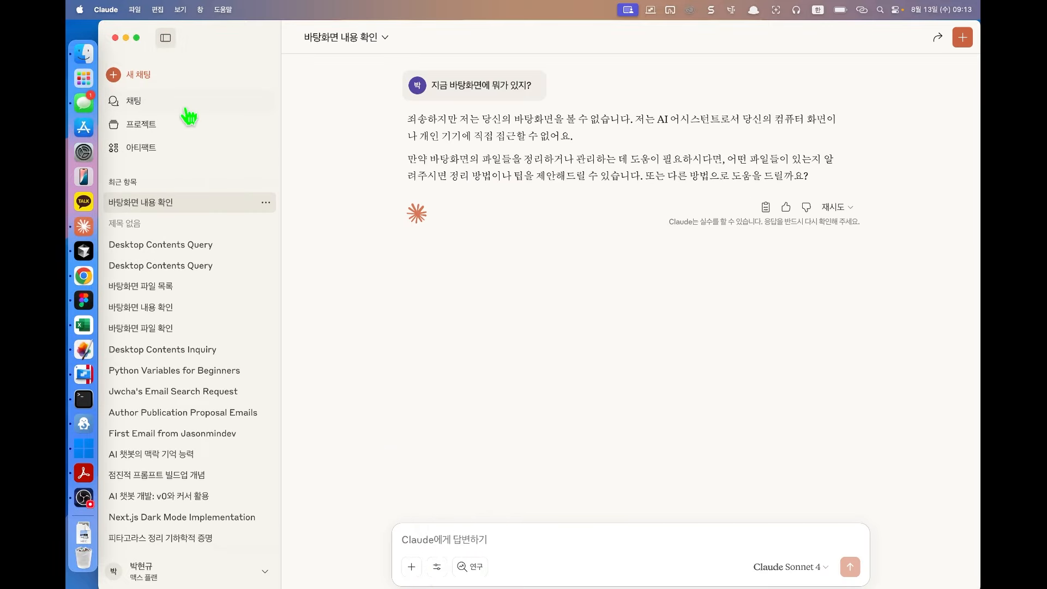
# Step: Go from the connector directory's desktop extensions listing to connector management
pyautogui.click(437, 566)
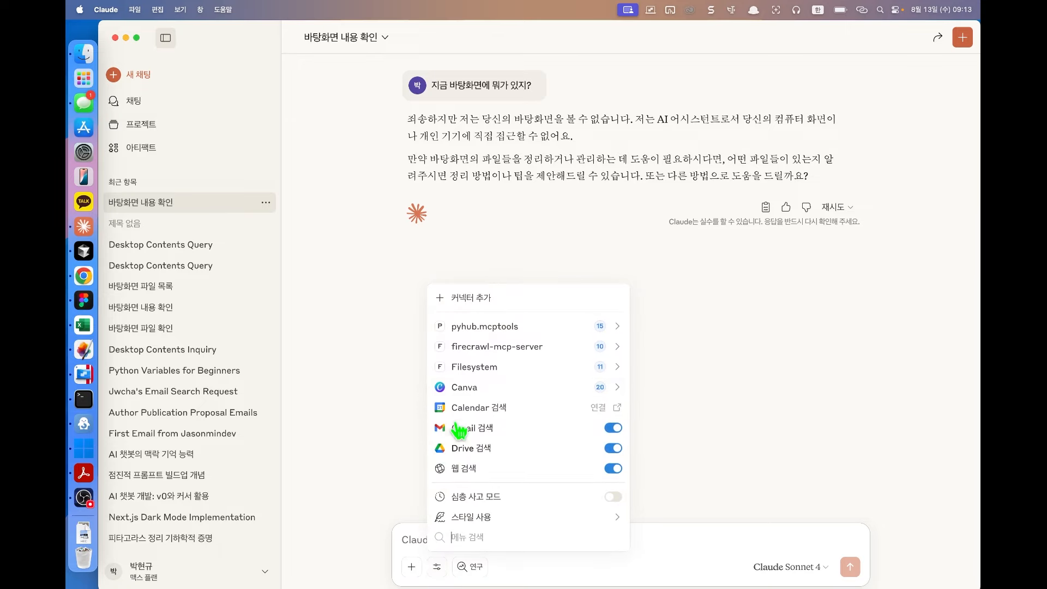
pyautogui.click(522, 303)
pyautogui.click(416, 150)
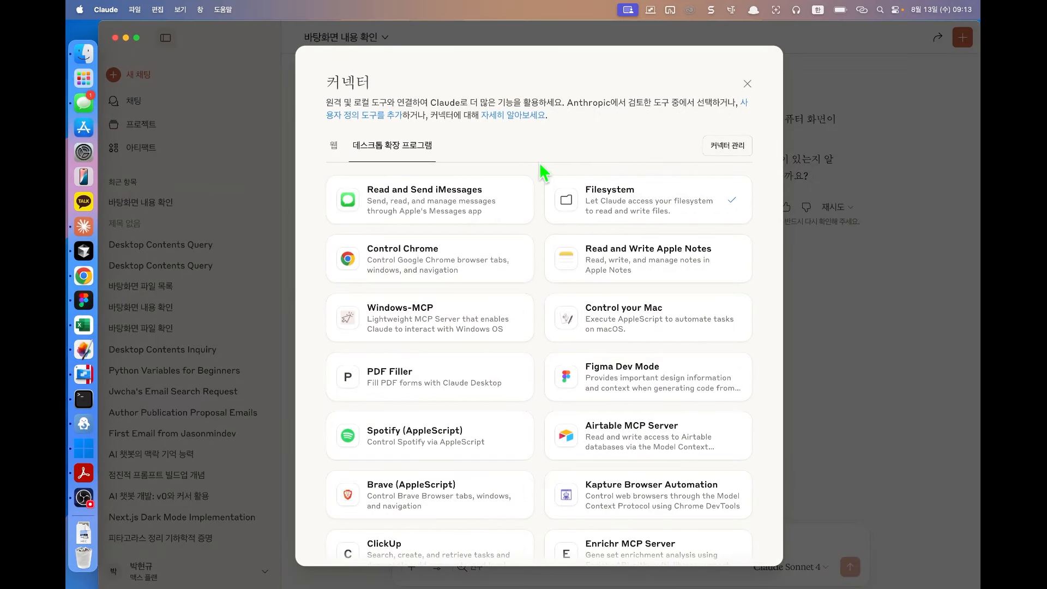
pyautogui.click(731, 148)
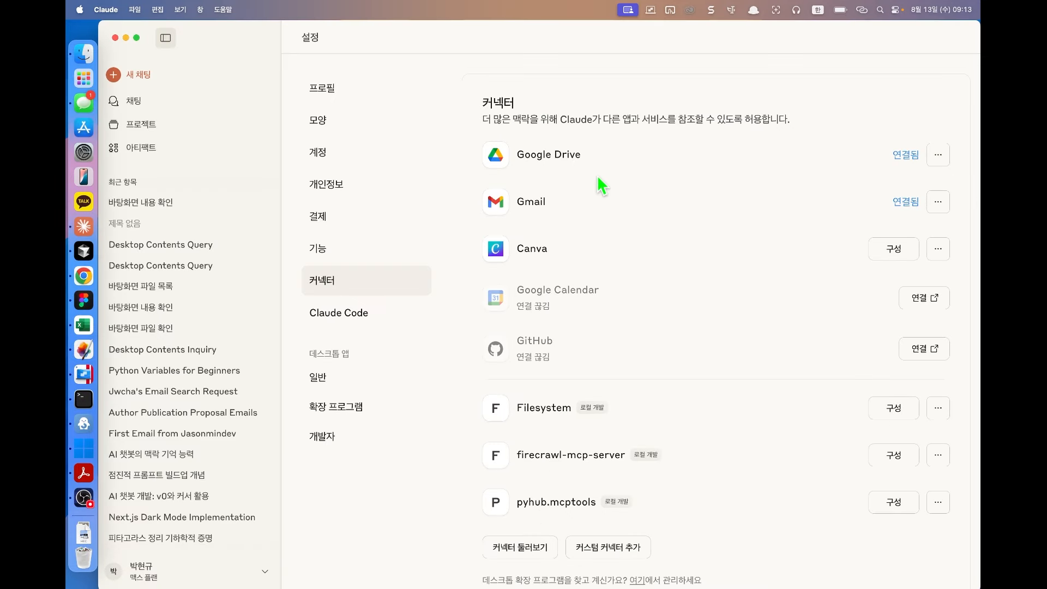
pyautogui.scroll(-2, 664, 298)
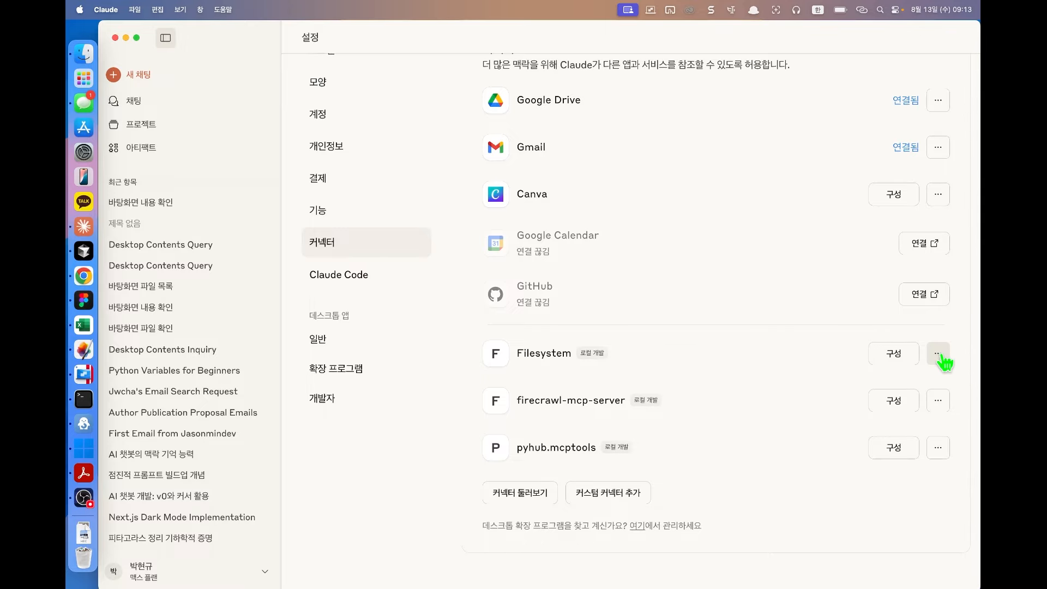
# Step: Inspect the Filesystem connector's read_file approval options, then close its tools window
pyautogui.click(908, 359)
pyautogui.click(697, 218)
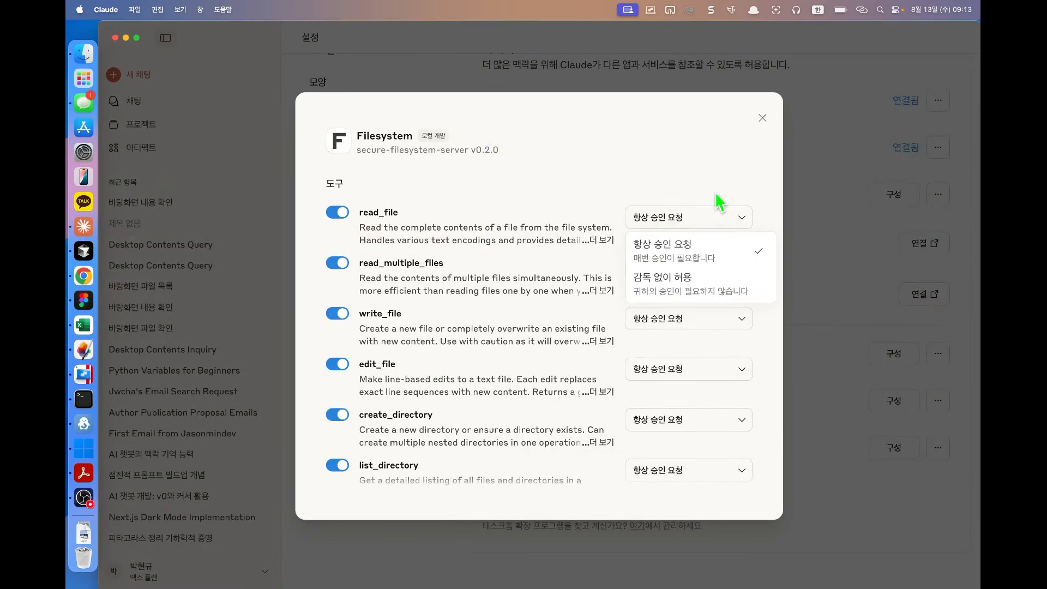
pyautogui.click(735, 187)
pyautogui.click(763, 117)
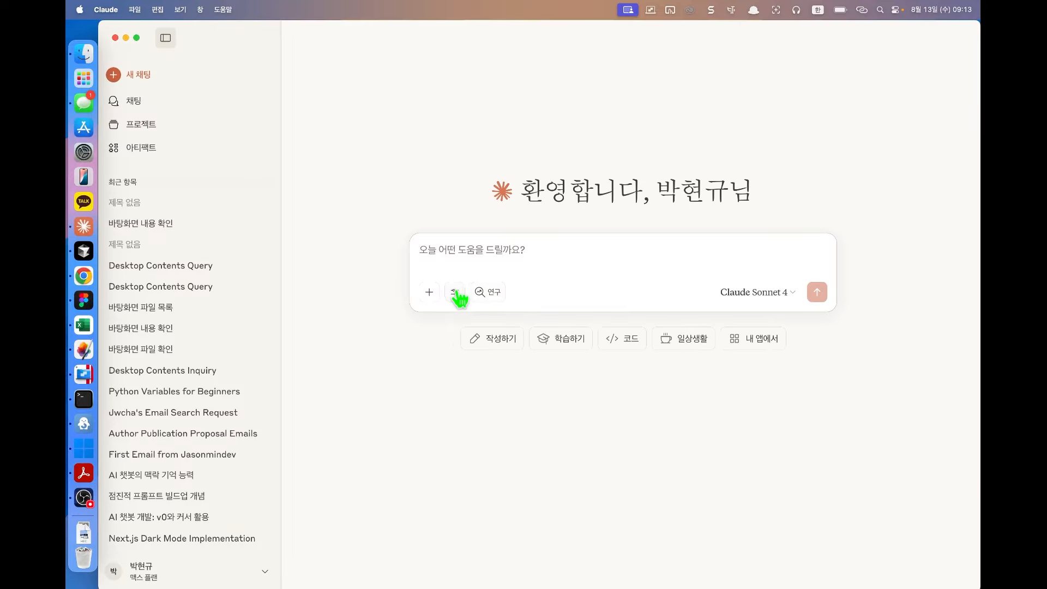
# Step: Paste and send the desktop question to Claude, then start a fresh chat
pyautogui.click(457, 295)
pyautogui.click(567, 262)
pyautogui.write('지금 바탕화면에 뭐가 있지?')
pyautogui.press('Return')
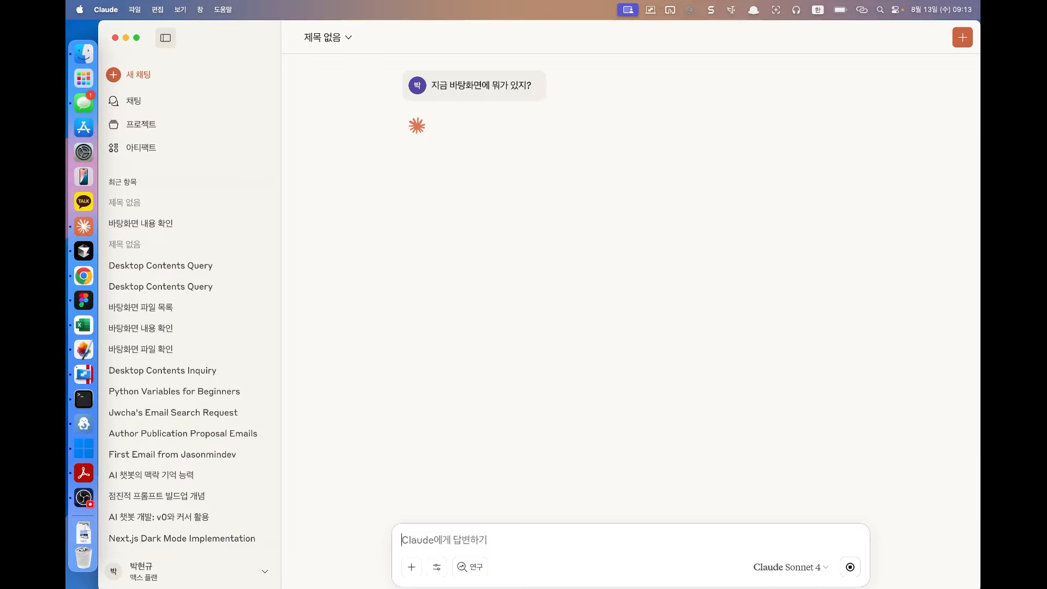
pyautogui.click(437, 567)
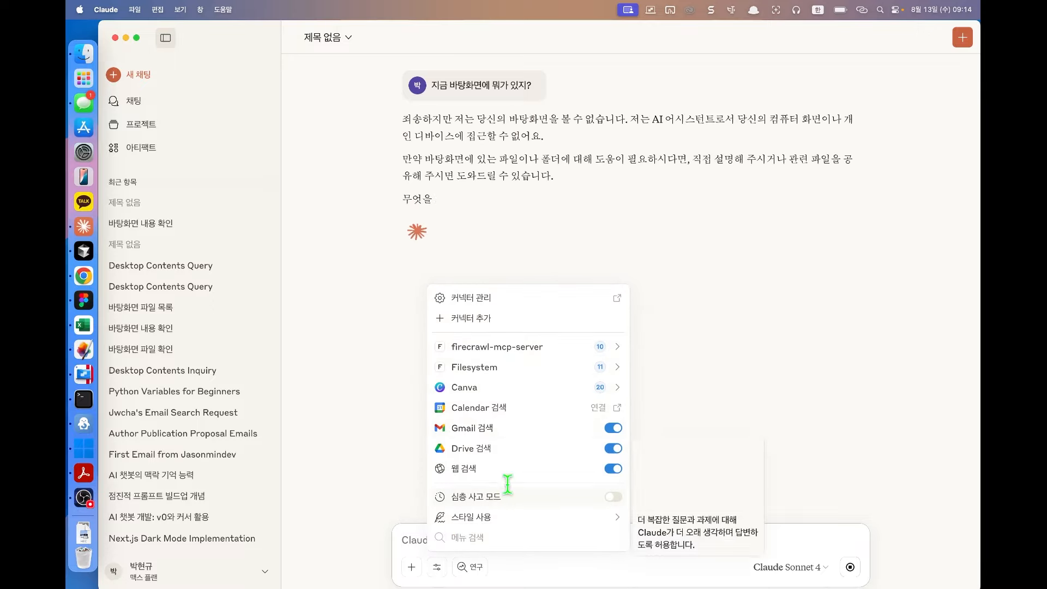
pyautogui.click(586, 255)
pyautogui.click(196, 71)
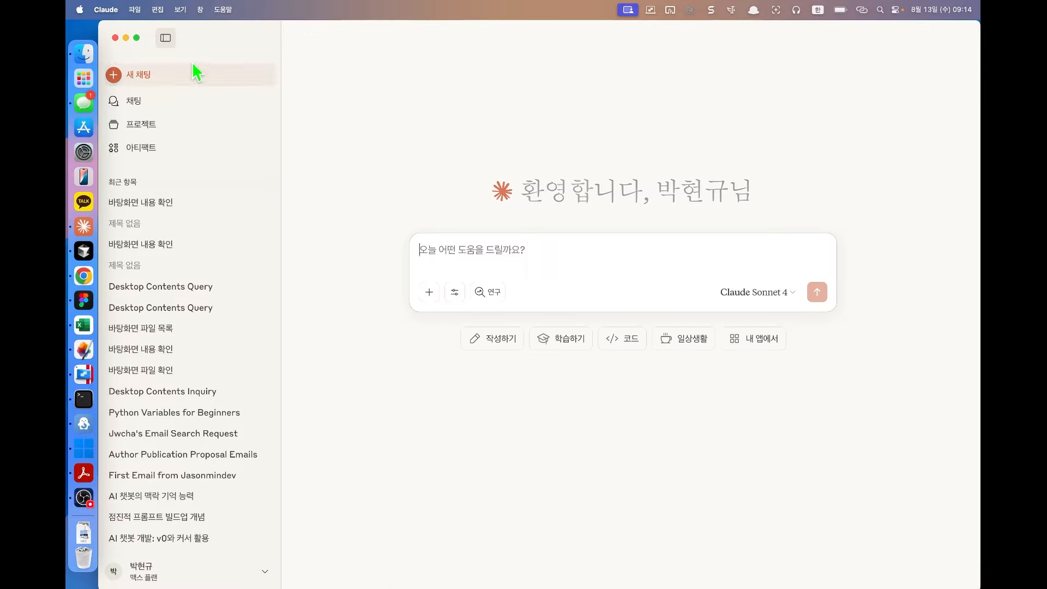
# Step: Check the Filesystem connector's tools under Settings > 커넥터
pyautogui.click(105, 10)
pyautogui.click(117, 47)
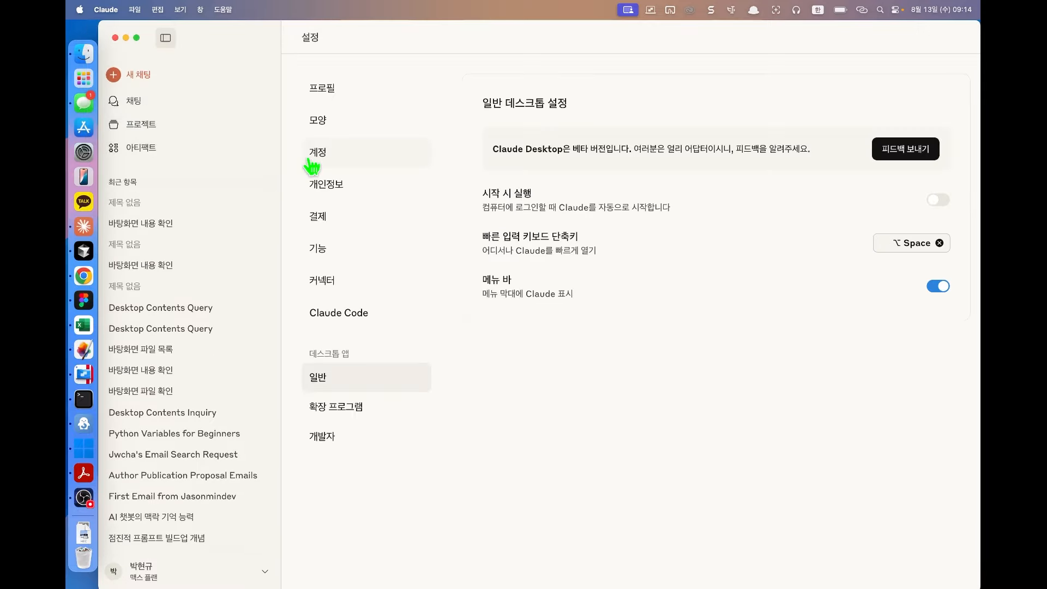
pyautogui.click(316, 412)
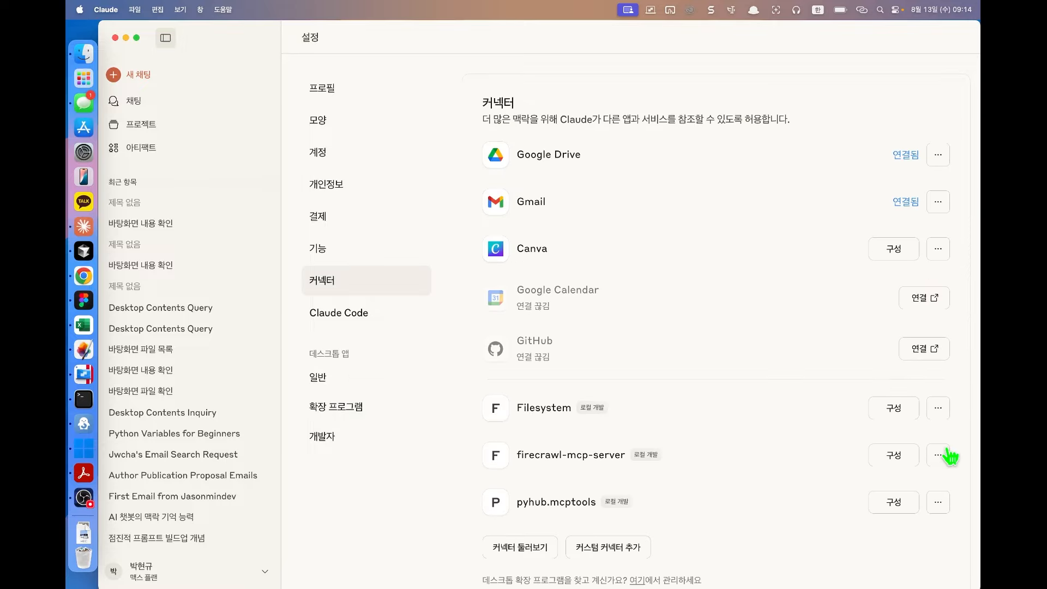
pyautogui.click(902, 410)
pyautogui.click(886, 376)
# Step: Cancel adding a custom connector, then uninstall the Filesystem extension from the connector catalogue
pyautogui.click(595, 547)
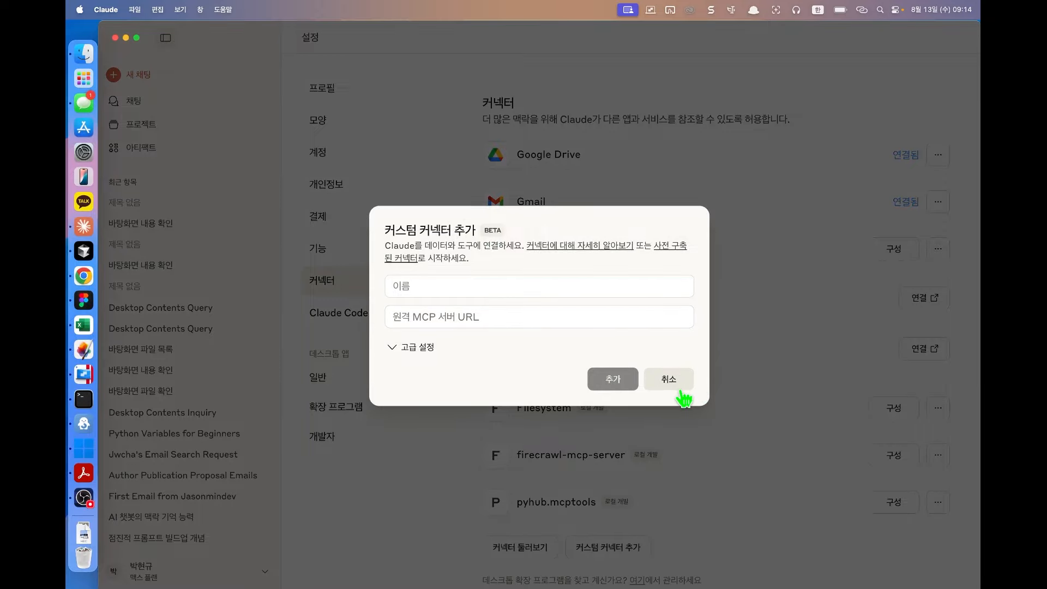
pyautogui.click(676, 382)
pyautogui.click(513, 548)
pyautogui.click(731, 218)
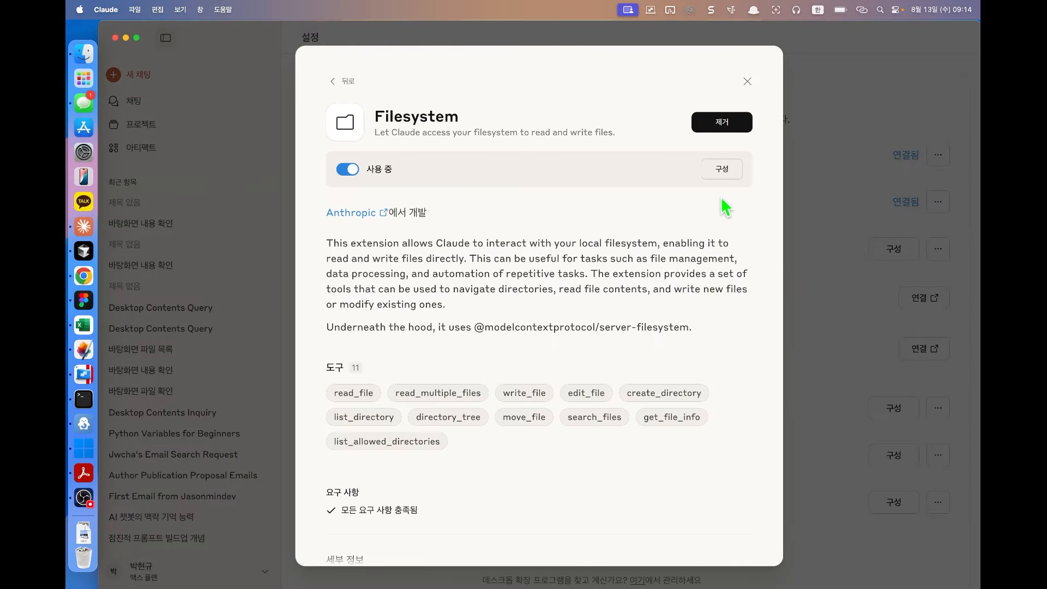
pyautogui.click(723, 124)
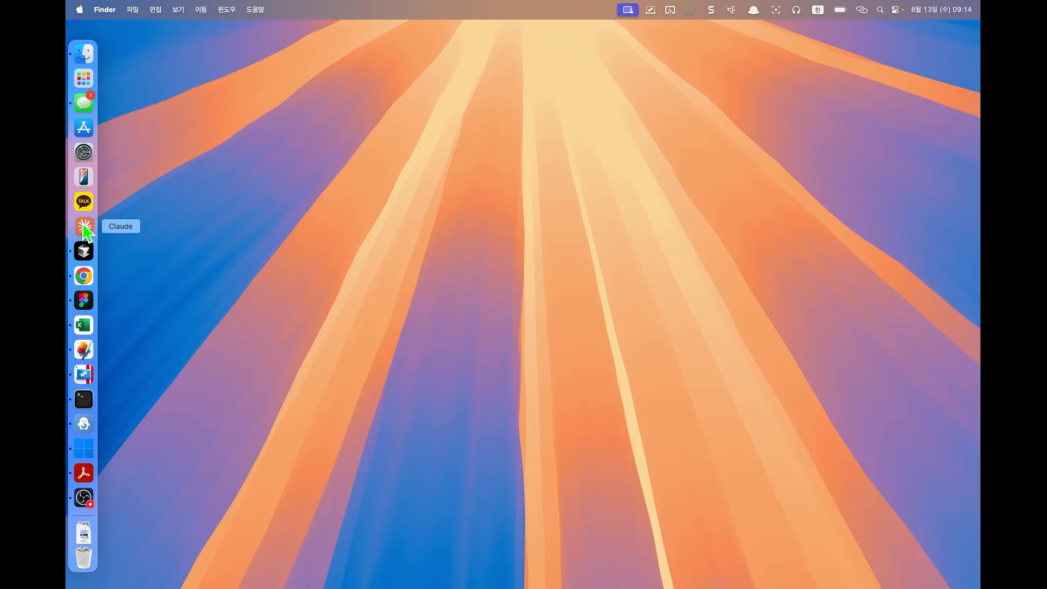
# Step: Relaunch Claude and reinstall the Filesystem desktop extension, confirming the install and its folder
pyautogui.click(83, 225)
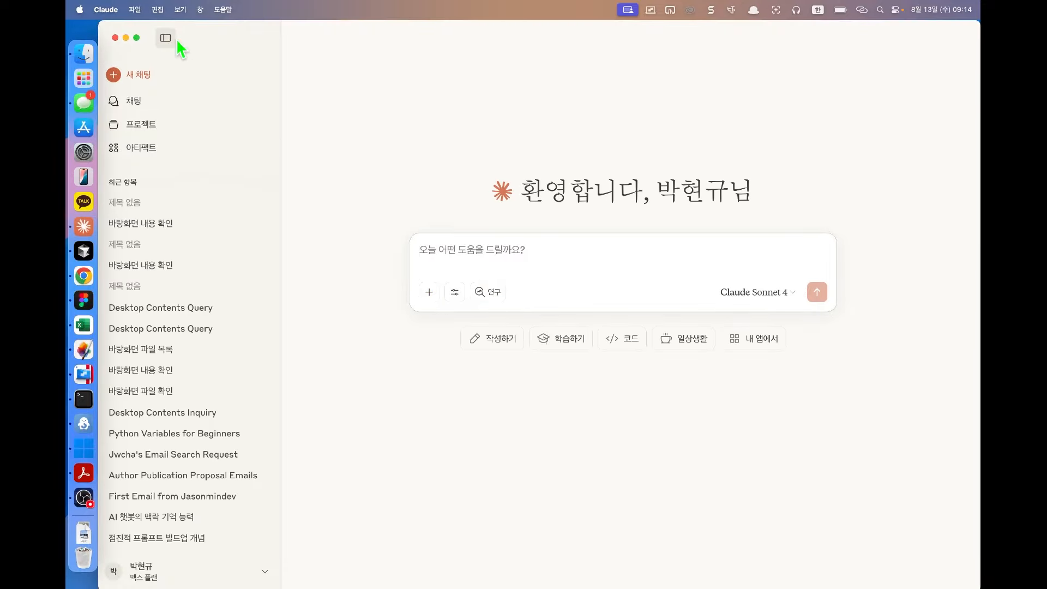
pyautogui.click(454, 292)
pyautogui.click(498, 520)
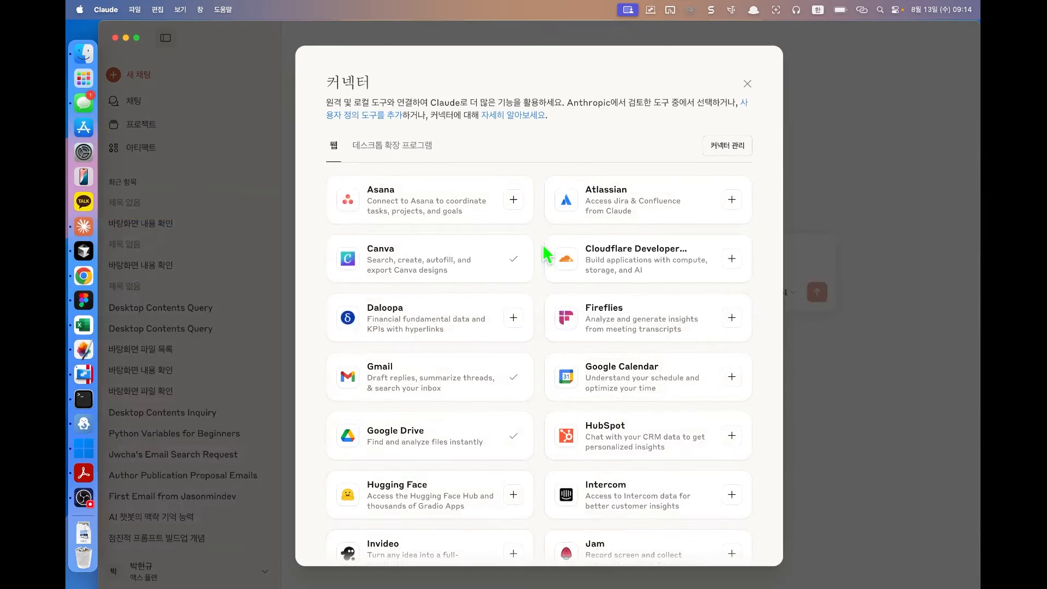
pyautogui.click(406, 145)
pyautogui.click(660, 218)
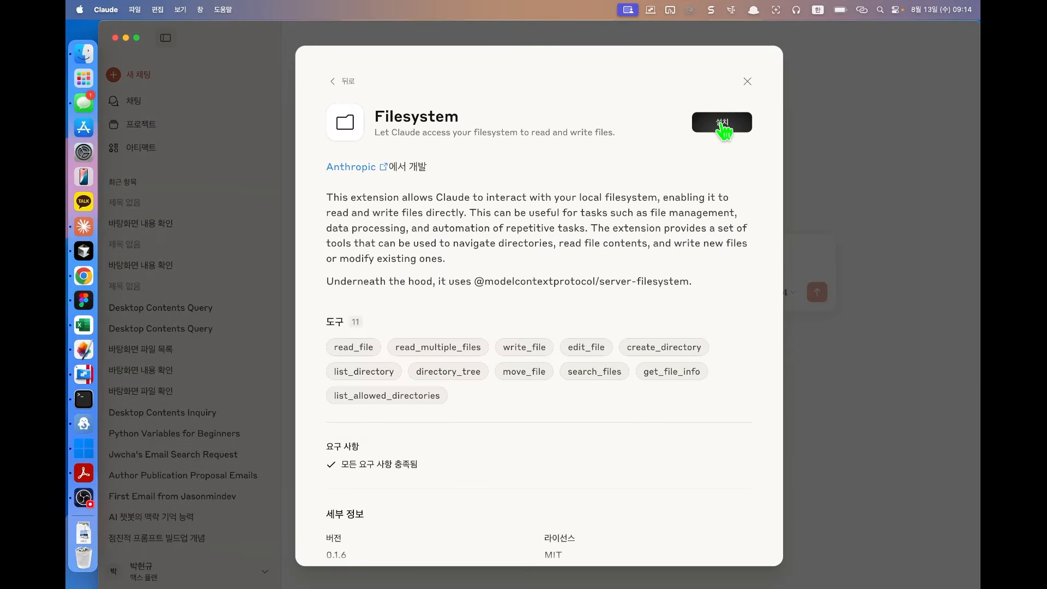
pyautogui.click(723, 126)
pyautogui.click(573, 354)
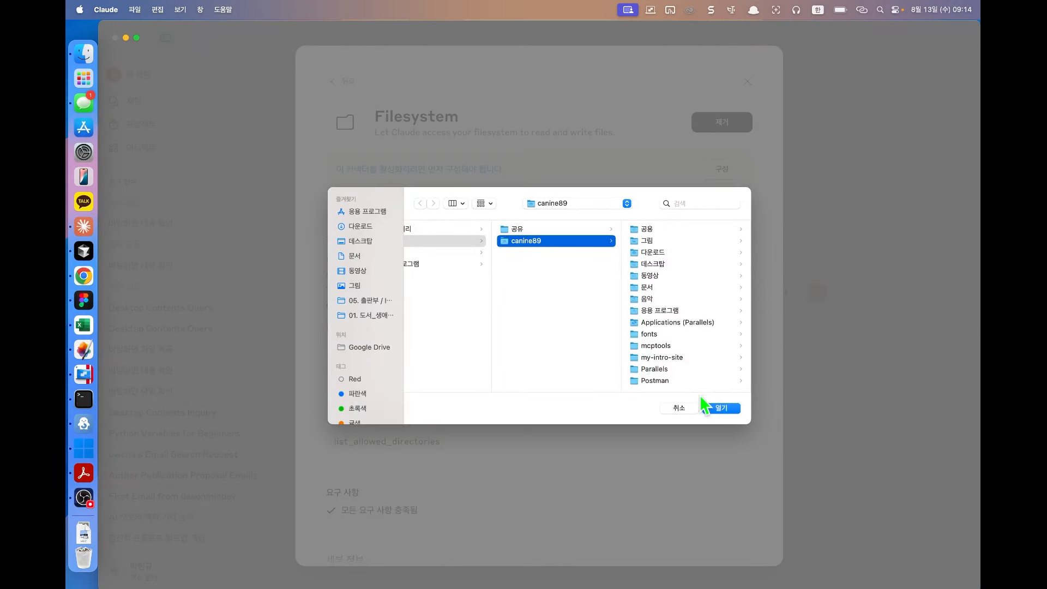
pyautogui.click(705, 407)
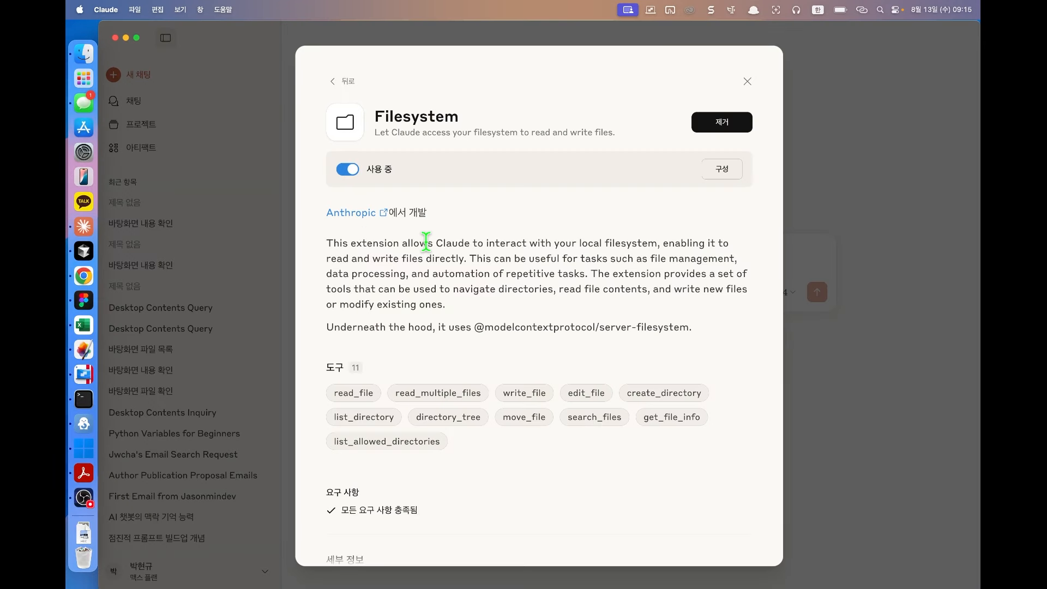
pyautogui.press('Escape')
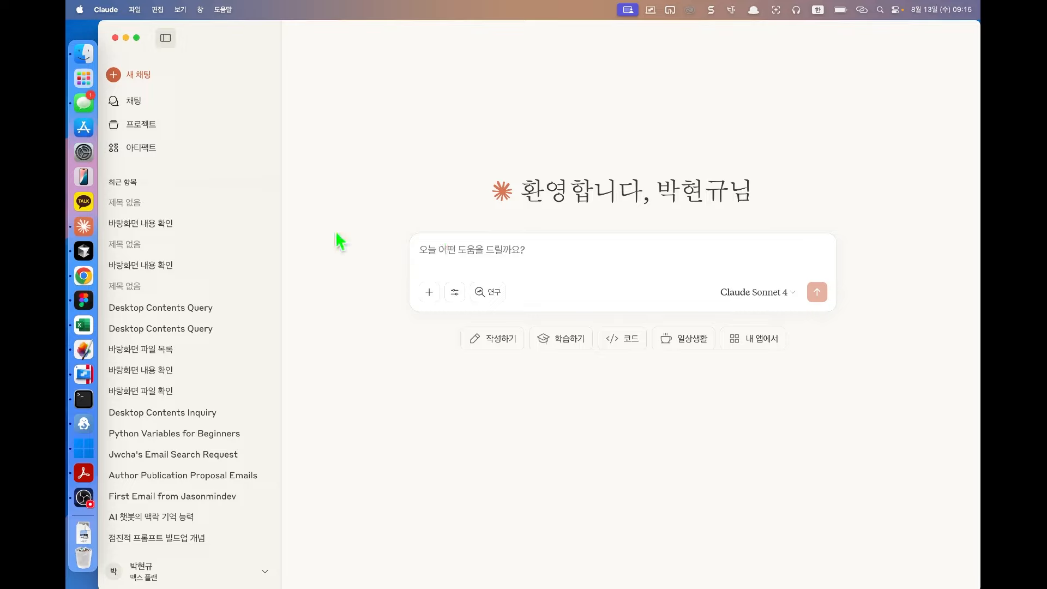
# Step: Send the desktop question, then ask '지금 커넥터에 있는 file system이 동작하지 않는거야?'
pyautogui.click(455, 293)
pyautogui.click(521, 254)
pyautogui.write('지금 바탕화면에 뭐가 있지?')
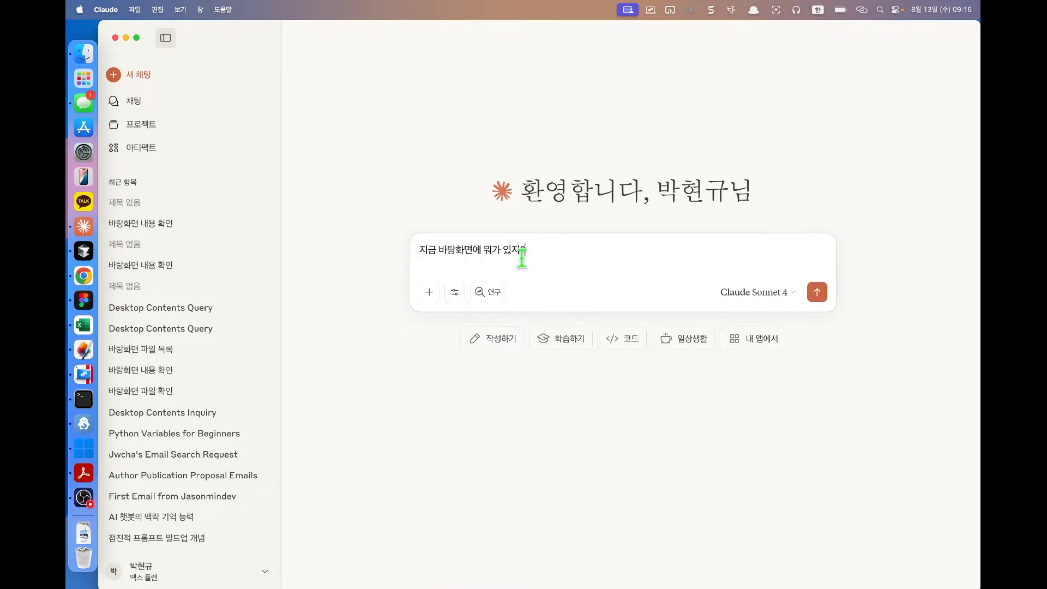
pyautogui.press('Return')
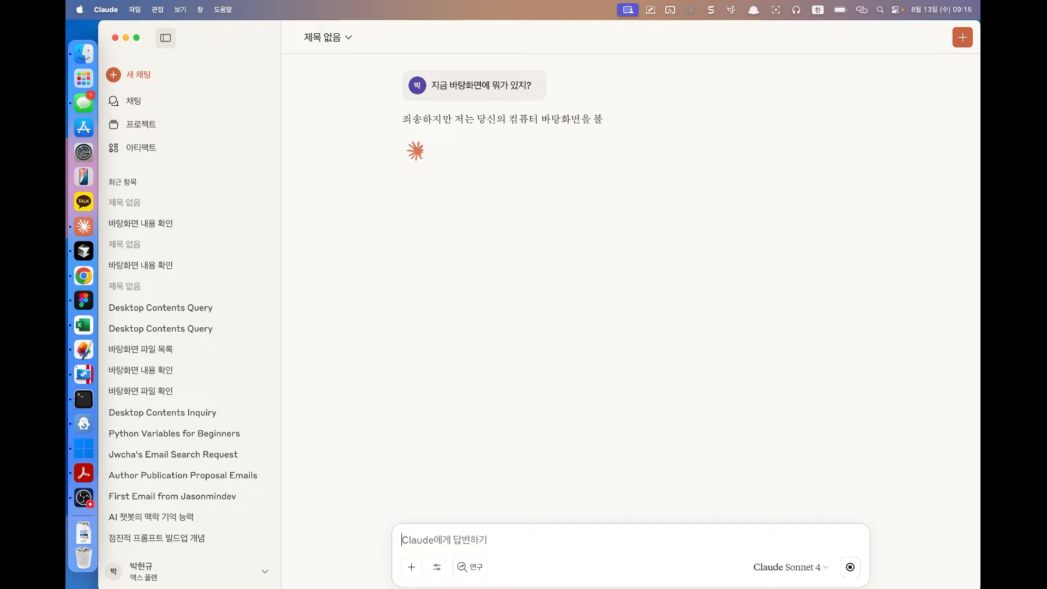
pyautogui.write('지금 커넥터에 있는')
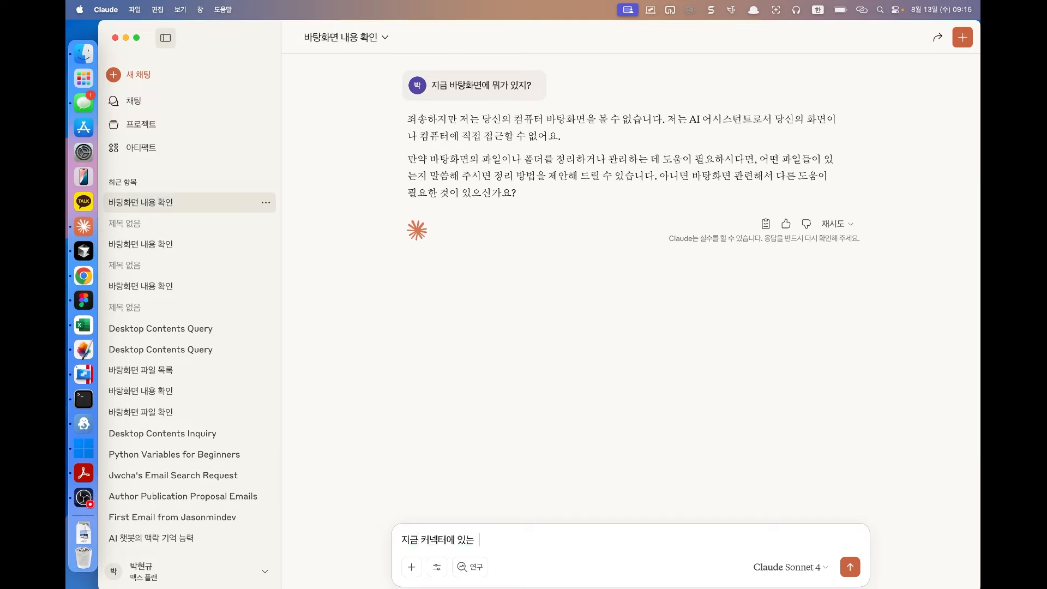
pyautogui.write(' file system')
pyautogui.press('capslock')
pyautogui.write('이 동작하지 않는거야?')
pyautogui.press('Return')
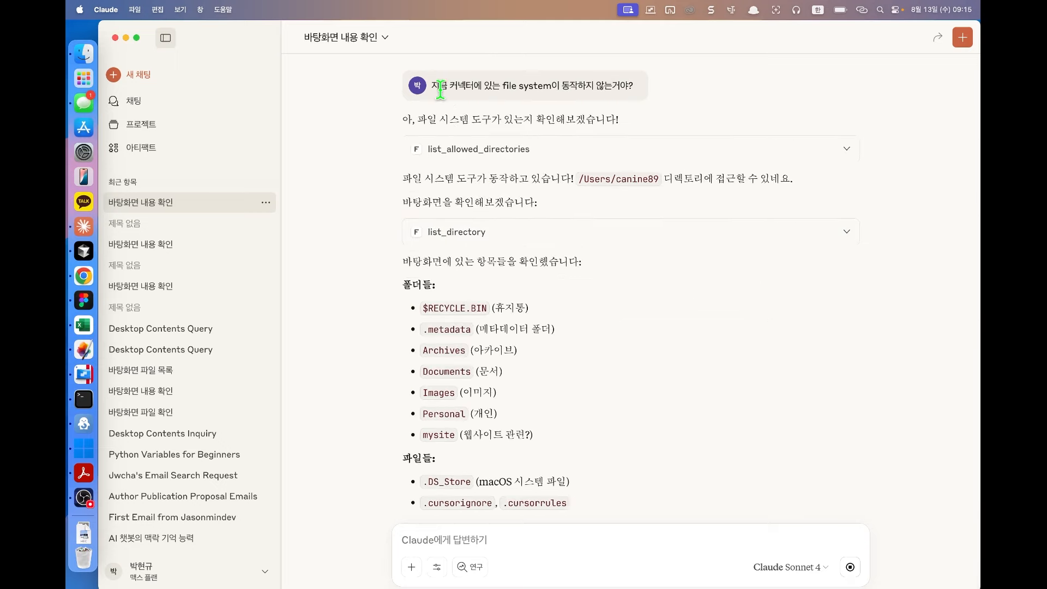
pyautogui.moveTo(440, 88); pyautogui.dragTo(569, 89)
pyautogui.click(886, 288)
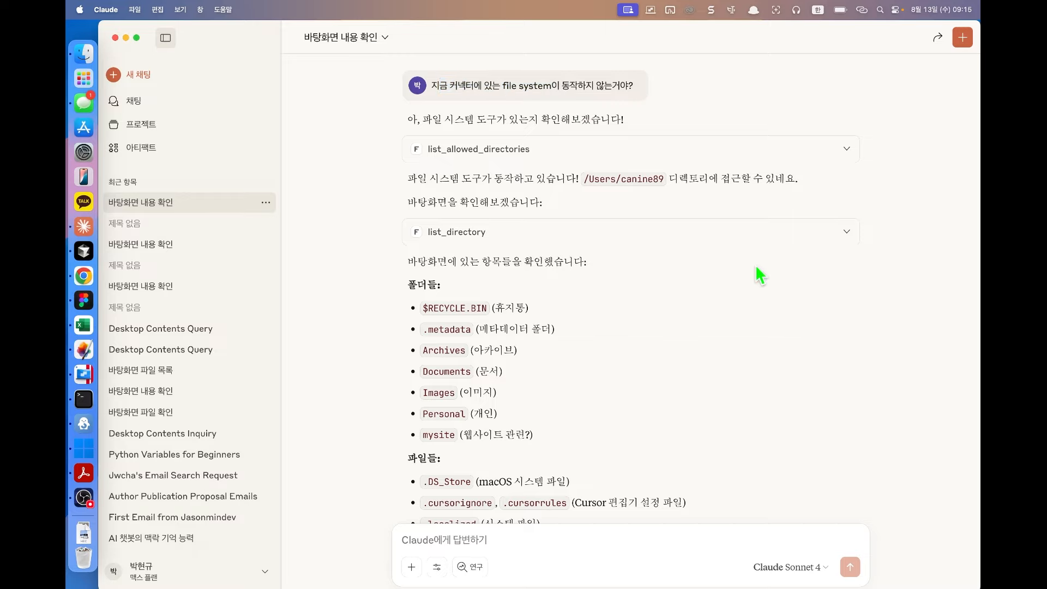
pyautogui.scroll(-4, 606, 369)
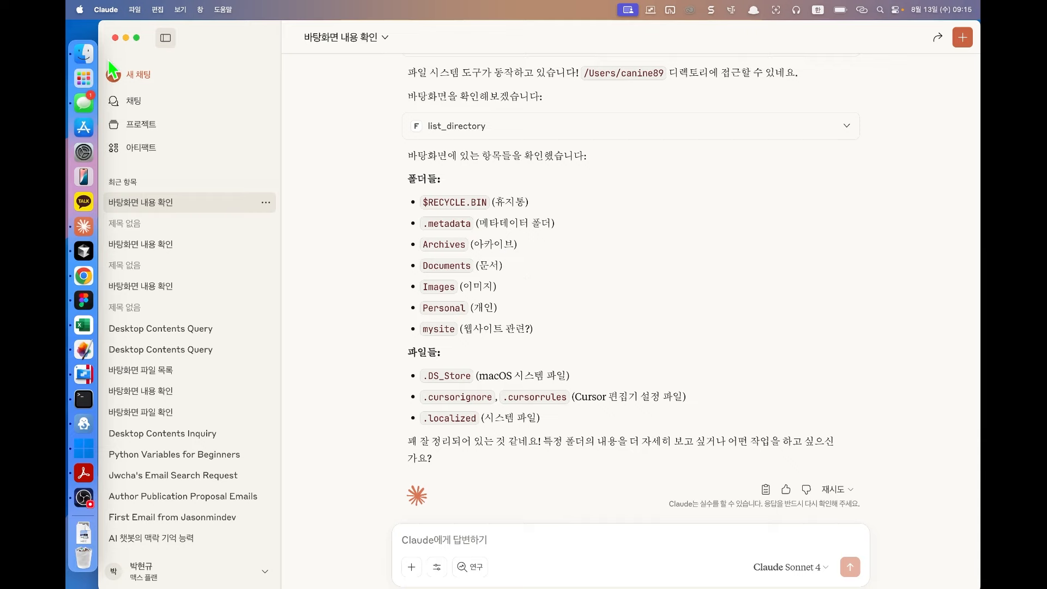
pyautogui.click(83, 53)
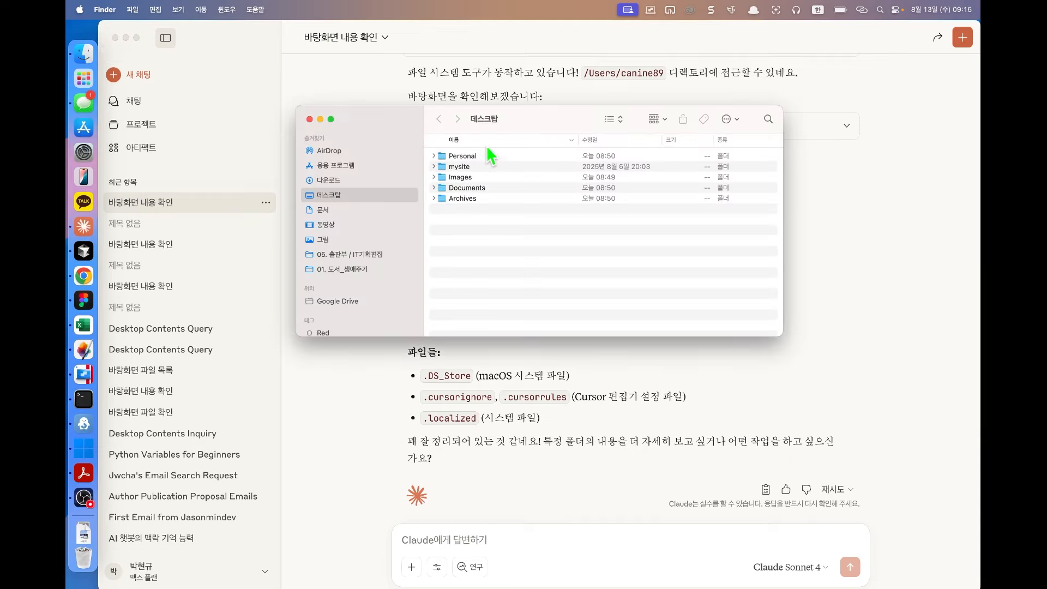
# Step: Place Finder on the left and Claude on the right, then enter the Images folder
pyautogui.moveTo(540, 117); pyautogui.dragTo(396, 143)
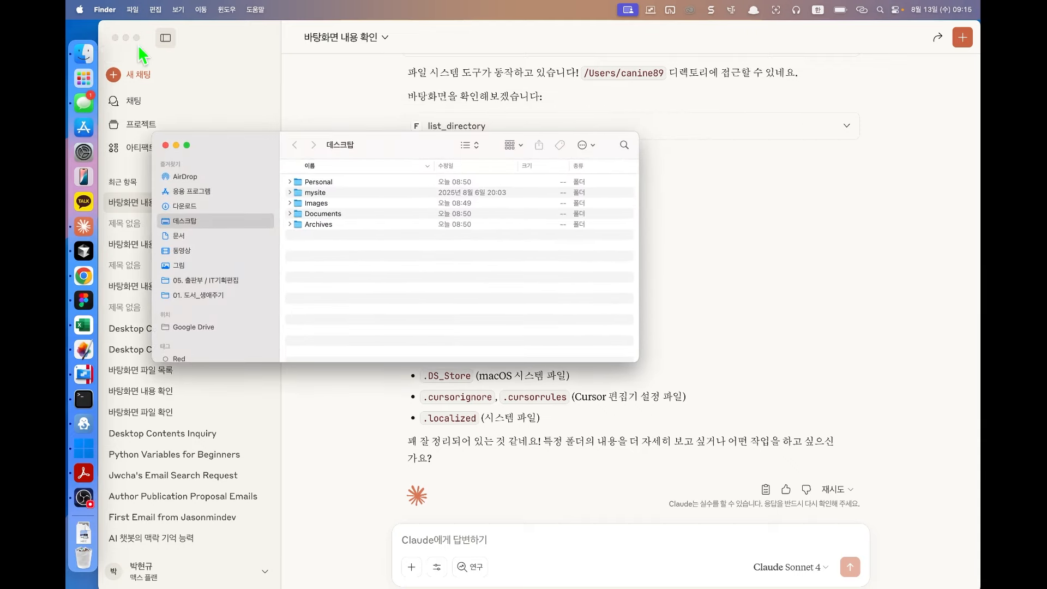
pyautogui.moveTo(102, 29); pyautogui.dragTo(444, 78)
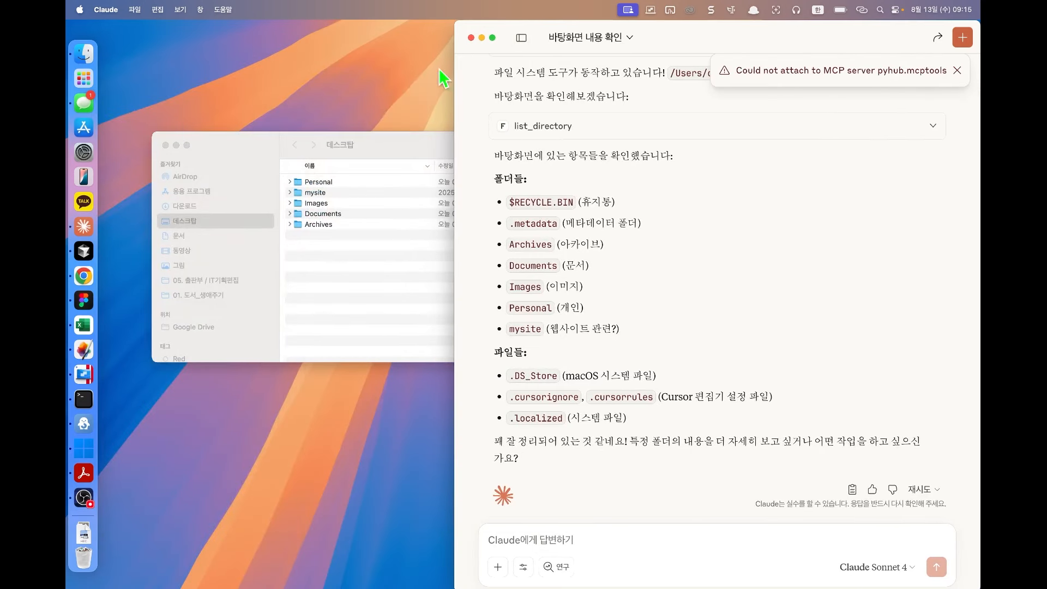
pyautogui.moveTo(398, 158); pyautogui.dragTo(316, 139)
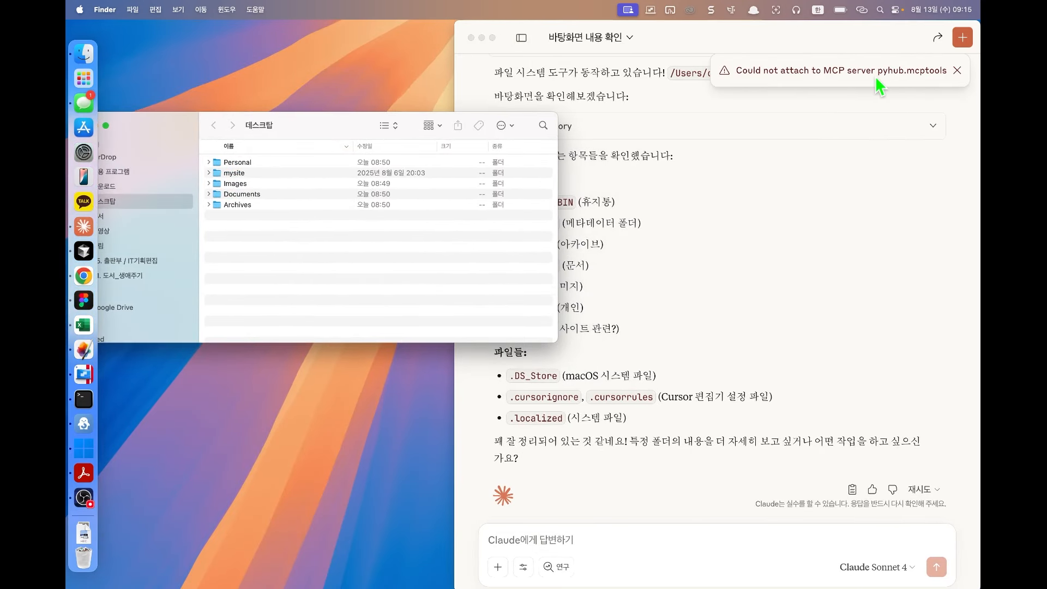
pyautogui.click(958, 72)
pyautogui.click(294, 248)
pyautogui.doubleClick(265, 184)
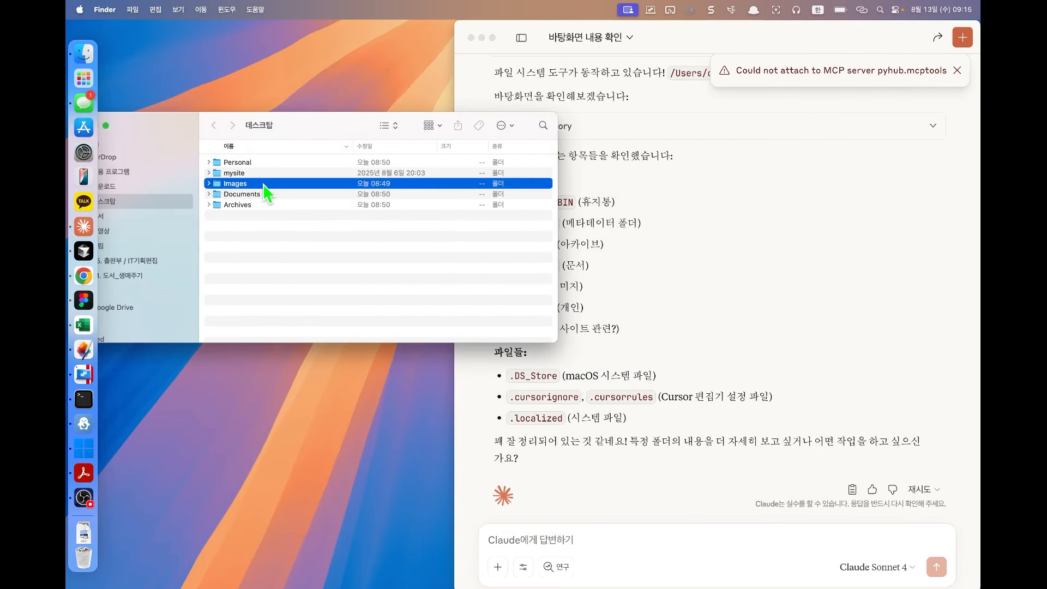
pyautogui.scroll(1, 328, 238)
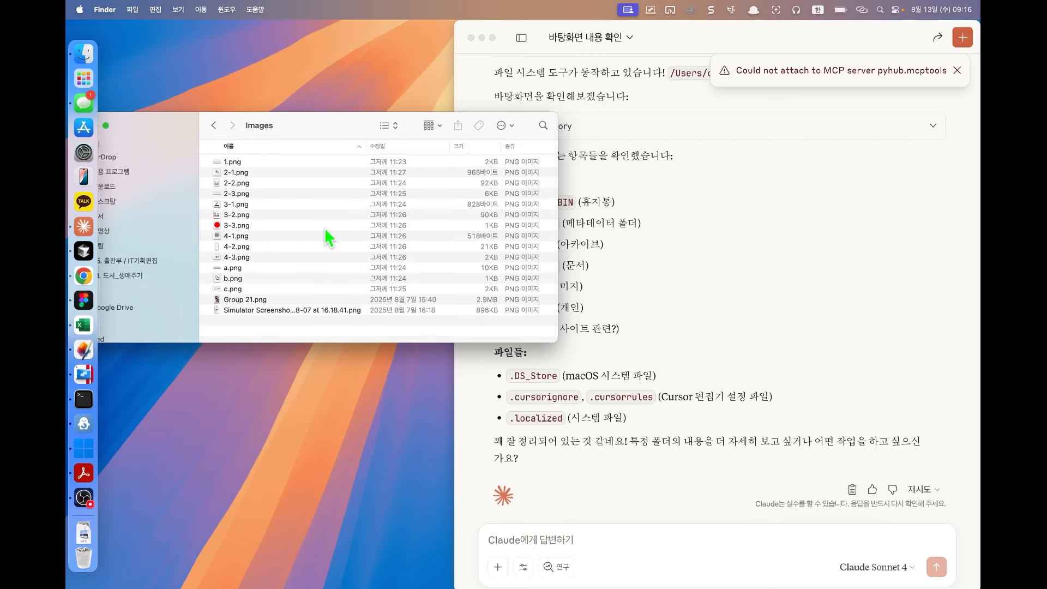
# Step: Begin typing the Claude request 'Images 폴더에…' in the message box
pyautogui.click(547, 537)
pyautogui.write('ㅑㅡ')
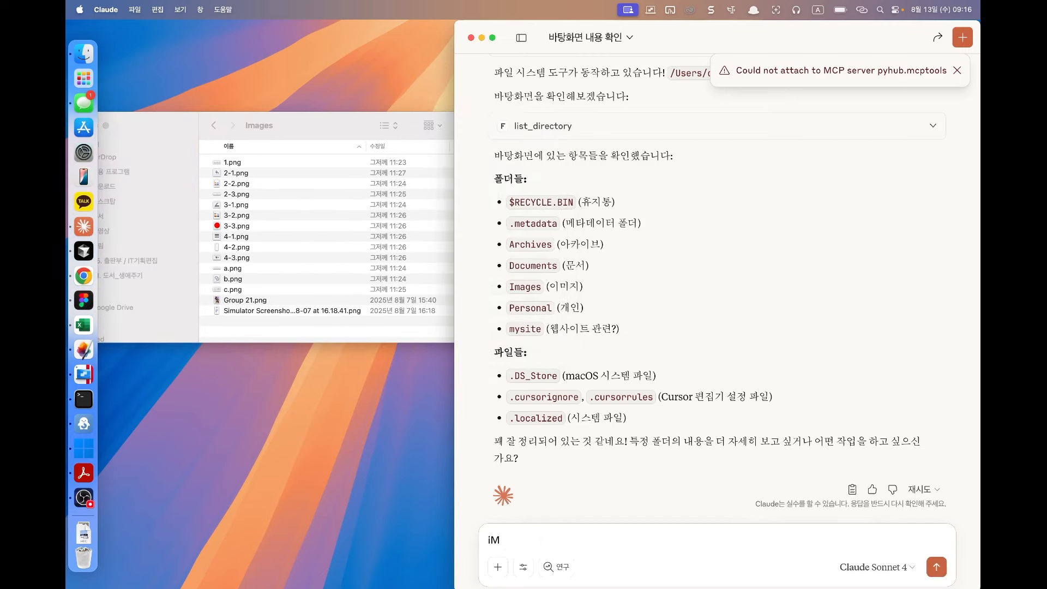
pyautogui.press('BackSpace')
pyautogui.press('BackSpace')
pyautogui.press('capslock')
pyautogui.write('Images에')
pyautogui.press('BackSpace')
pyautogui.press('BackSpace')
pyautogui.write('포')
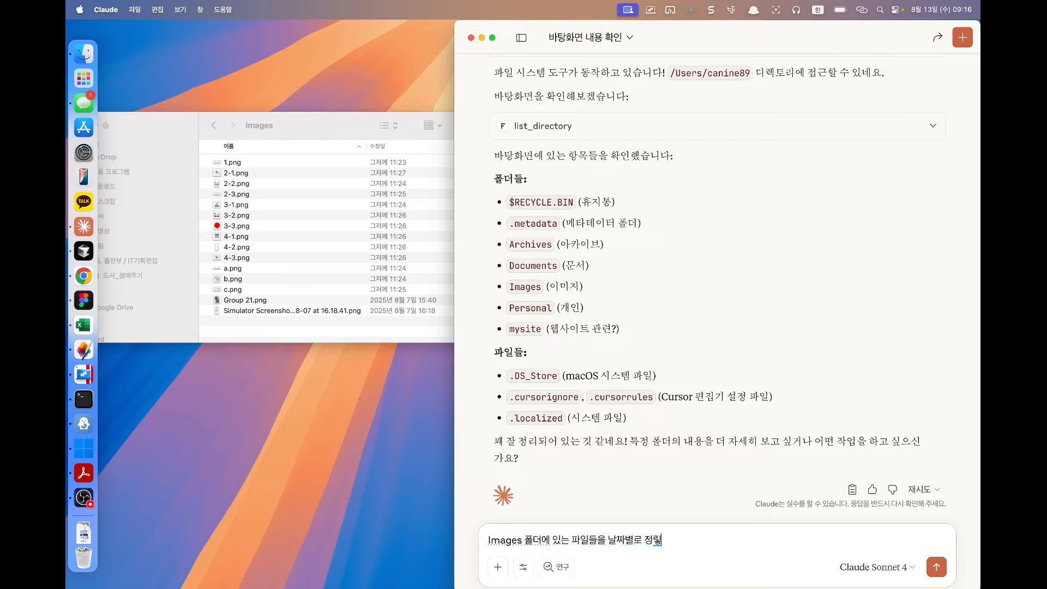
# Step: Send 'Images 폴더에 있는 파일들을 날짜별로 정리해줘', check the list_directory call, and widen the chat
pyautogui.write('ㄹ더에 있는 파일들을 날짜별로 정리해줘')
pyautogui.press('Return')
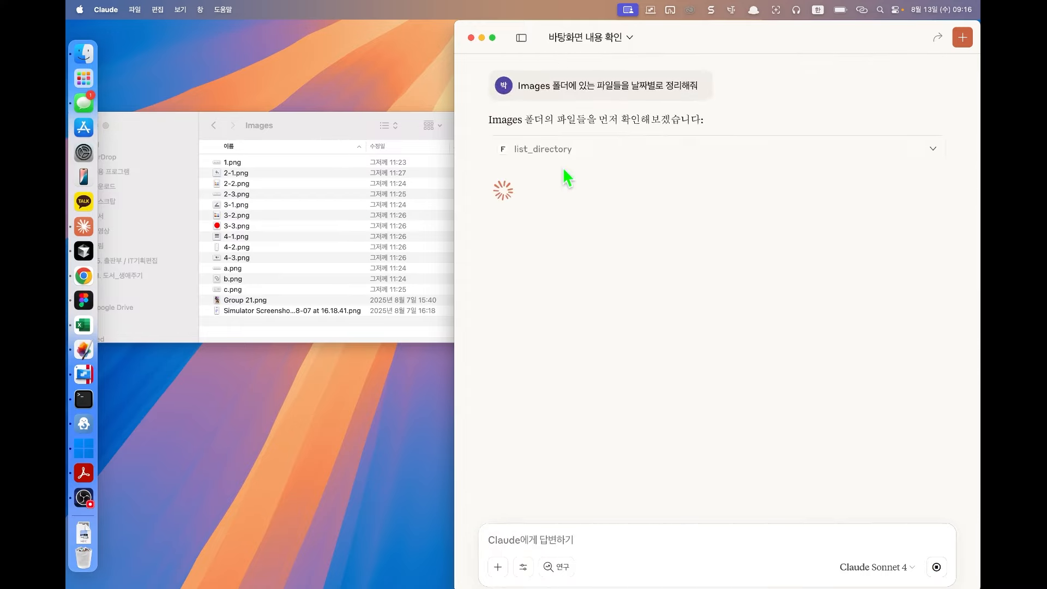
pyautogui.click(575, 158)
pyautogui.click(577, 156)
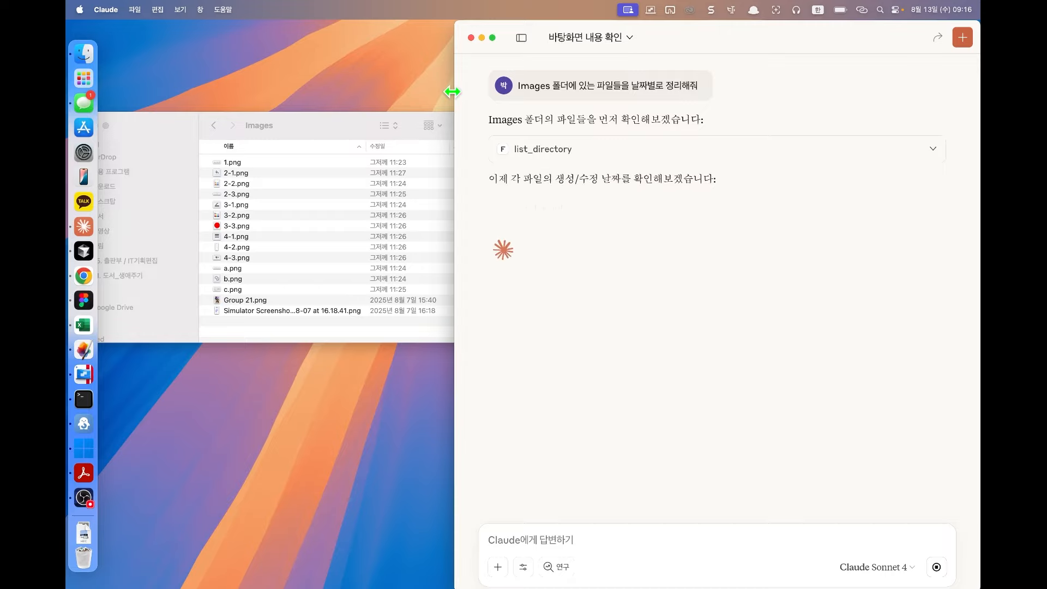
pyautogui.moveTo(451, 93); pyautogui.dragTo(355, 19)
pyautogui.click(349, 128)
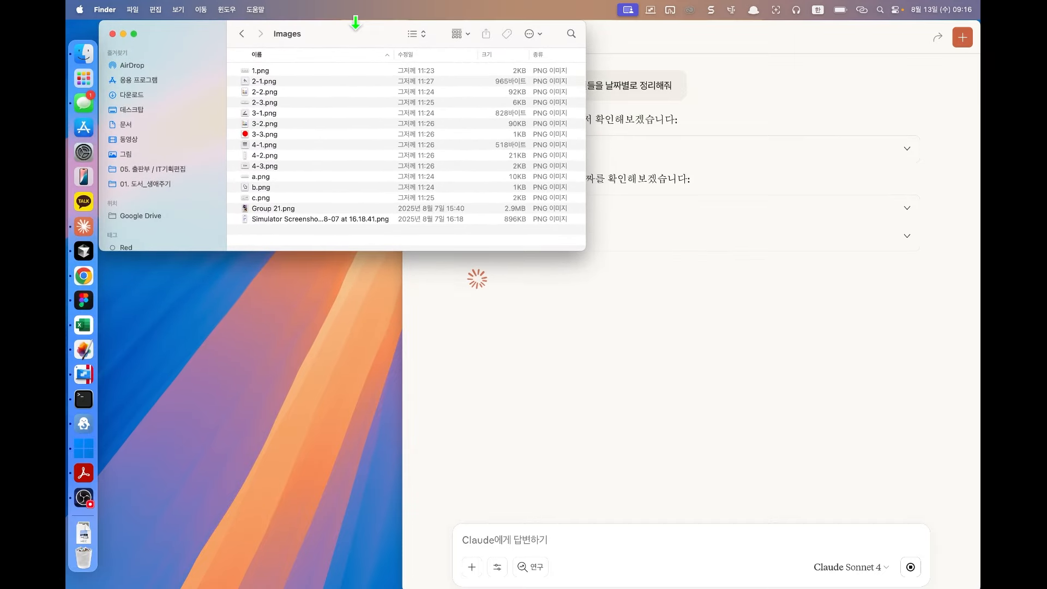
# Step: Check the new 2025-08-07 and 2025-08-11 folders in Finder, then make the Claude window taller
pyautogui.click(499, 319)
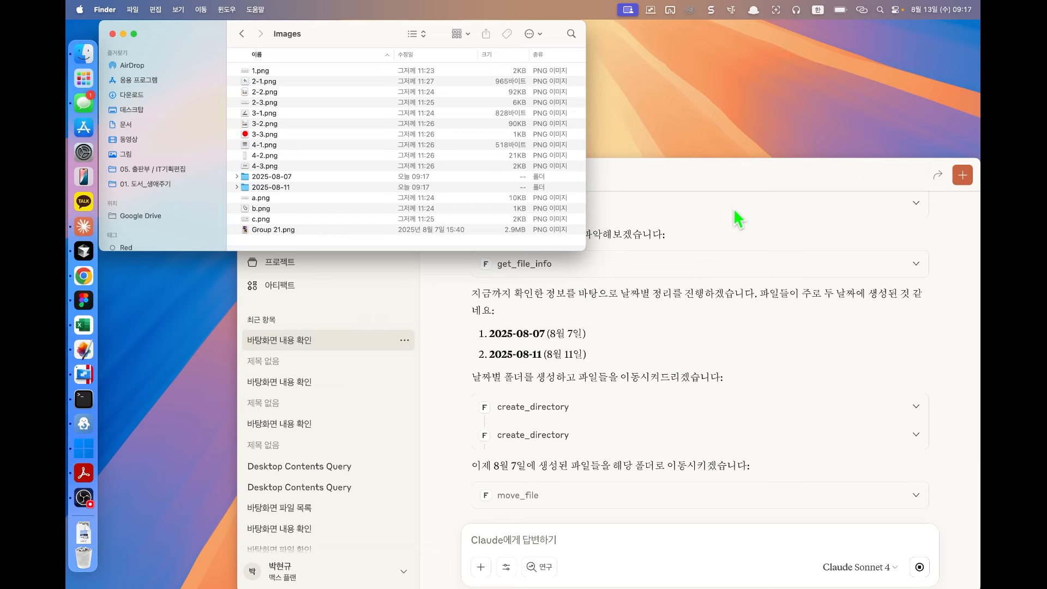
pyautogui.click(745, 175)
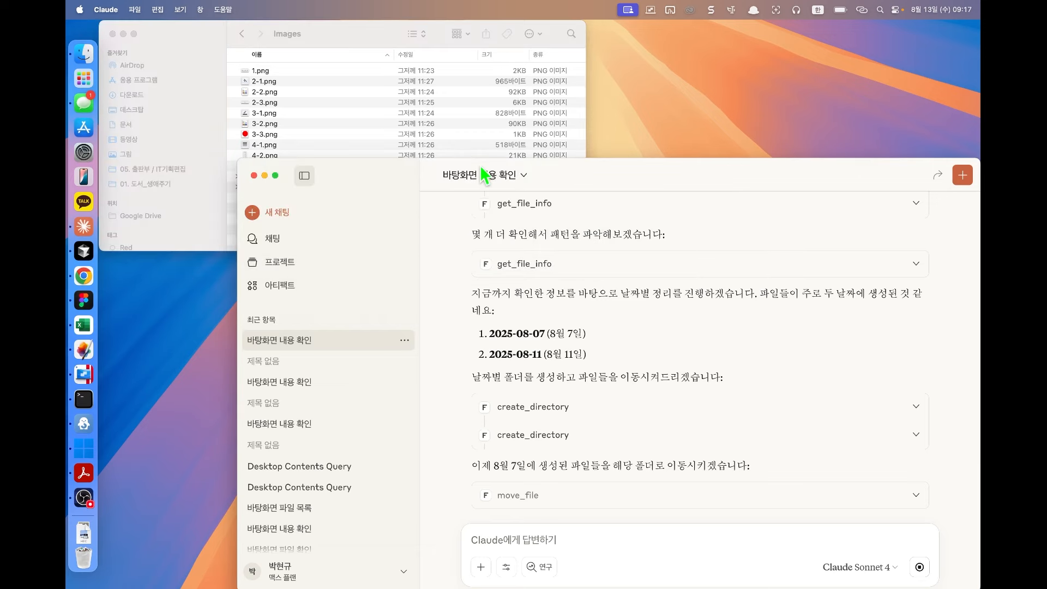
pyautogui.moveTo(602, 158); pyautogui.dragTo(601, 21)
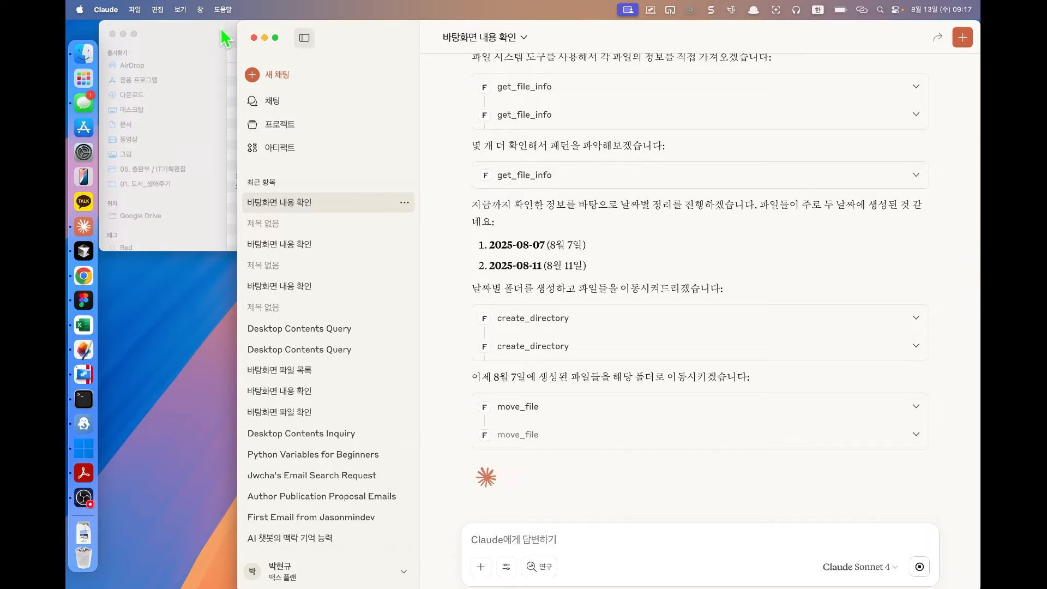
# Step: Bring up the 커넥터 추가 catalogue and switch to the 데스크톱 확장 프로그램 listing
pyautogui.click(512, 567)
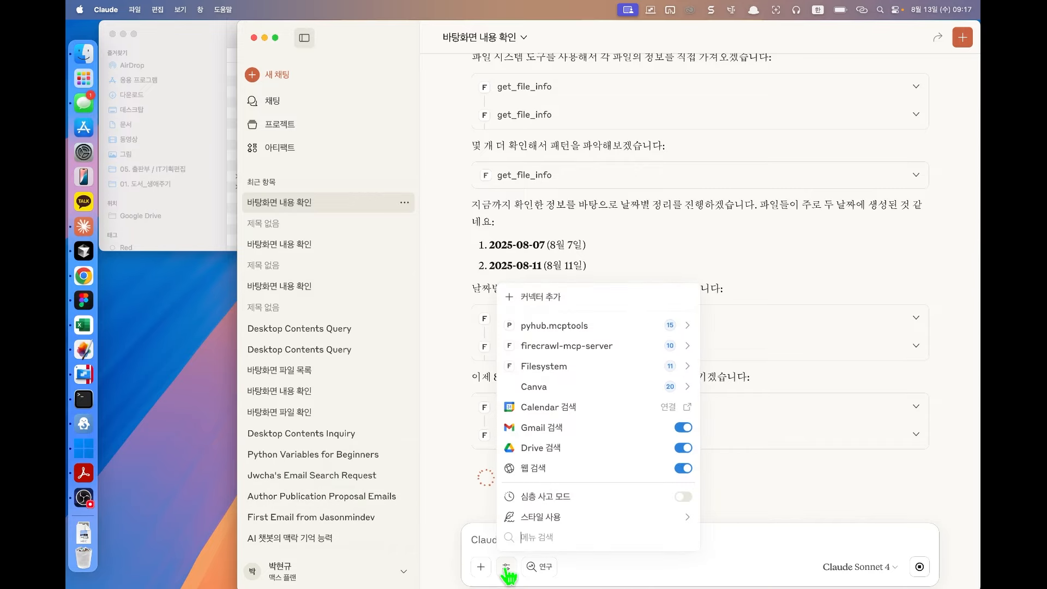
pyautogui.click(572, 307)
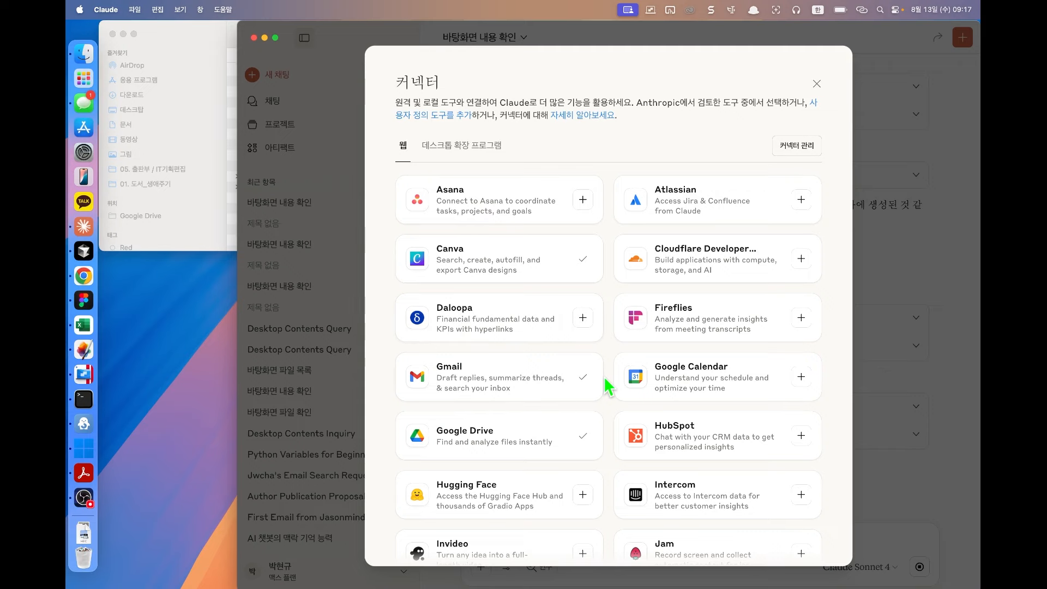
pyautogui.scroll(-5, 605, 379)
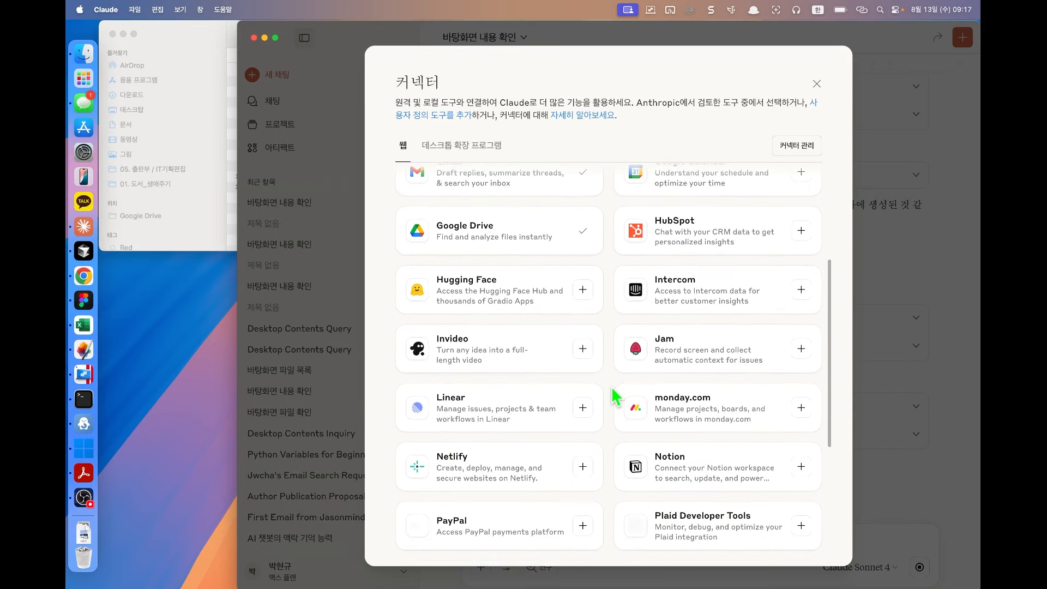
pyautogui.click(483, 145)
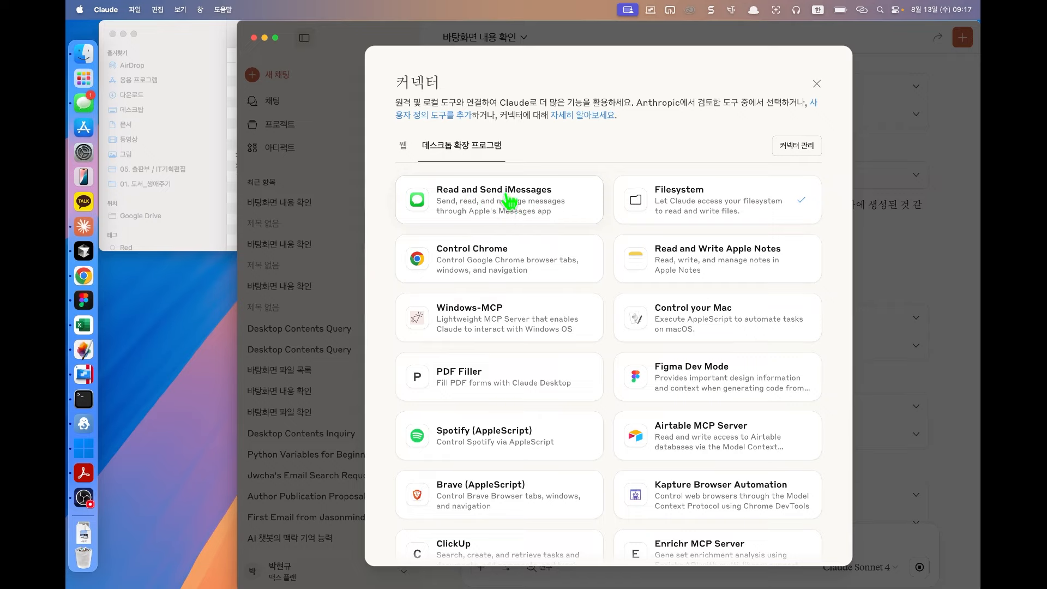
# Step: Install the Read and Send iMessages extension, confirming 설치, and close its details
pyautogui.click(503, 217)
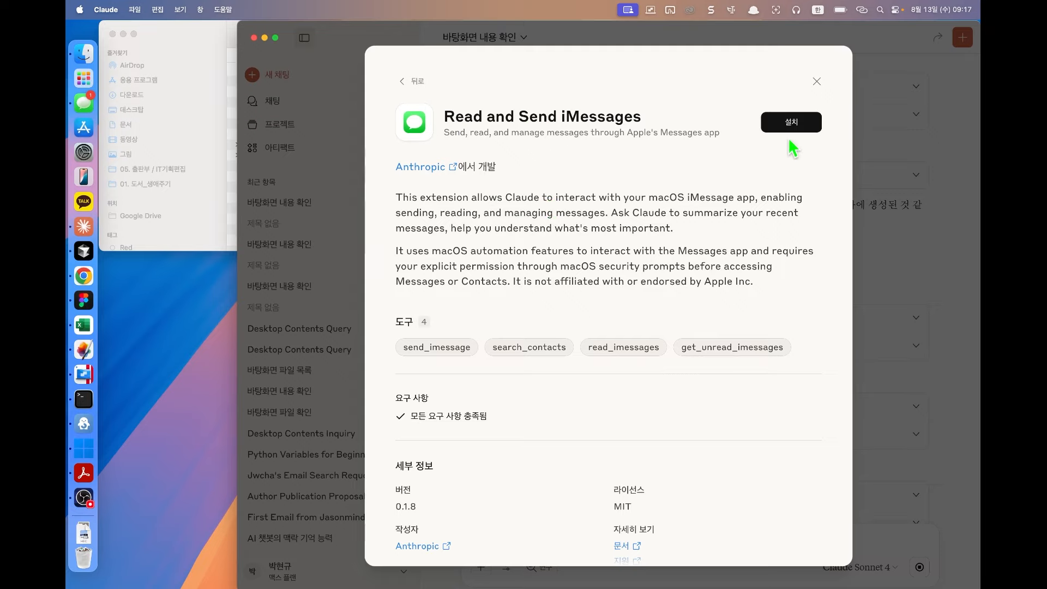
pyautogui.click(789, 129)
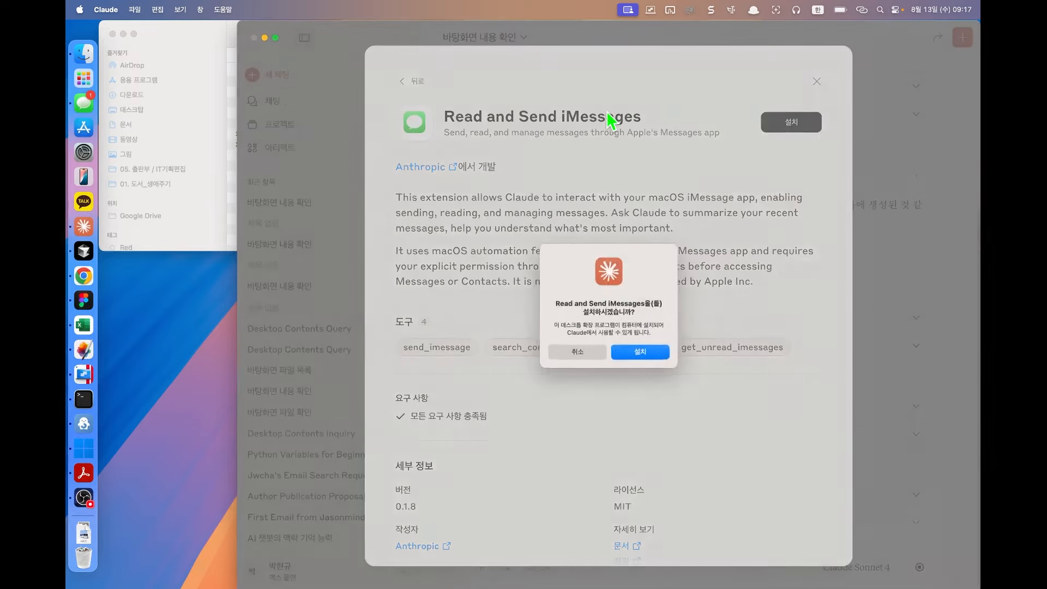
pyautogui.click(636, 354)
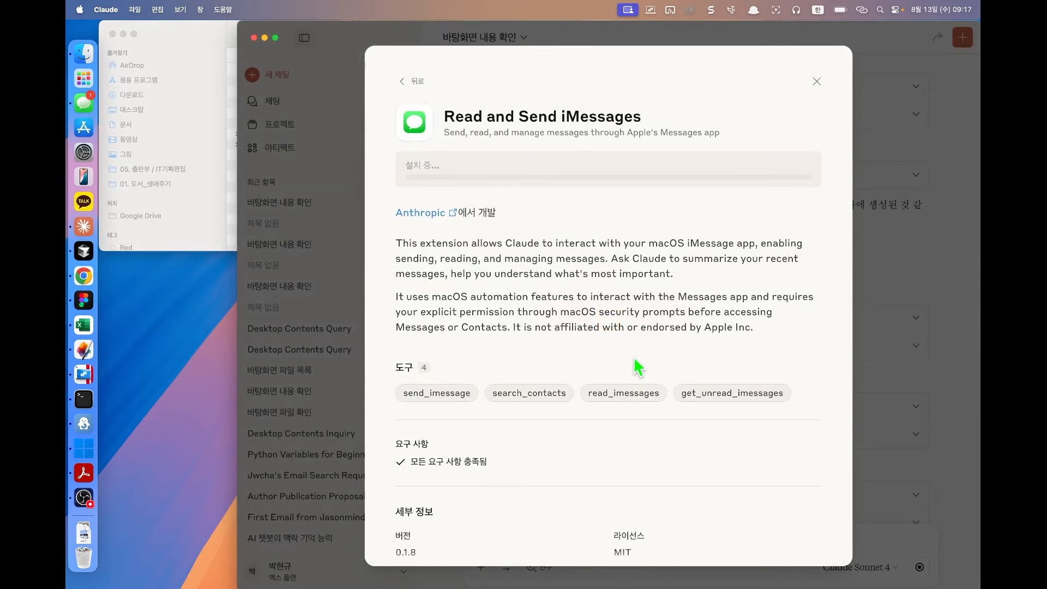
pyautogui.click(816, 81)
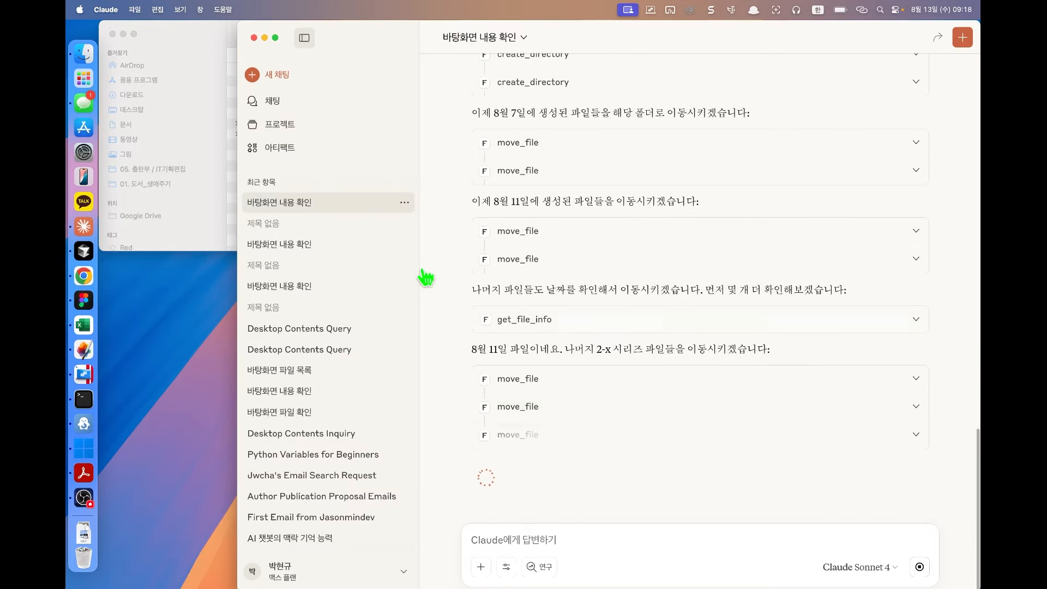
pyautogui.click(192, 40)
# Step: In a new chat, send '현재 내 메시지 중 최근에 나눈 메시지 5개만 보여줘'
pyautogui.click(577, 496)
pyautogui.click(287, 73)
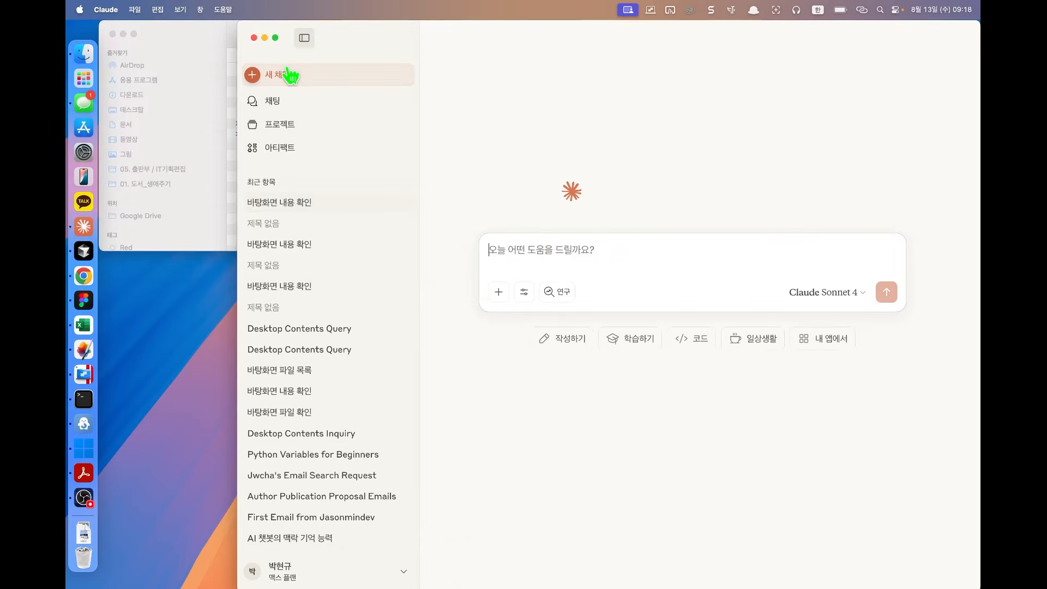
pyautogui.write('현재 내 메시지 중 최근에 나눈 메시')
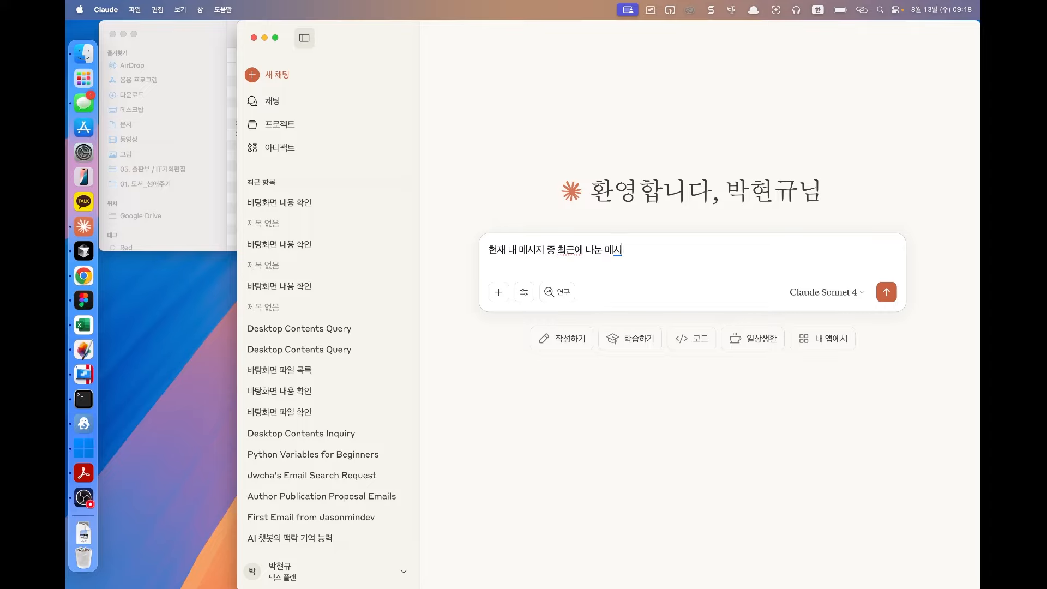
pyautogui.write('지 5개만 보여줘')
pyautogui.press('Return')
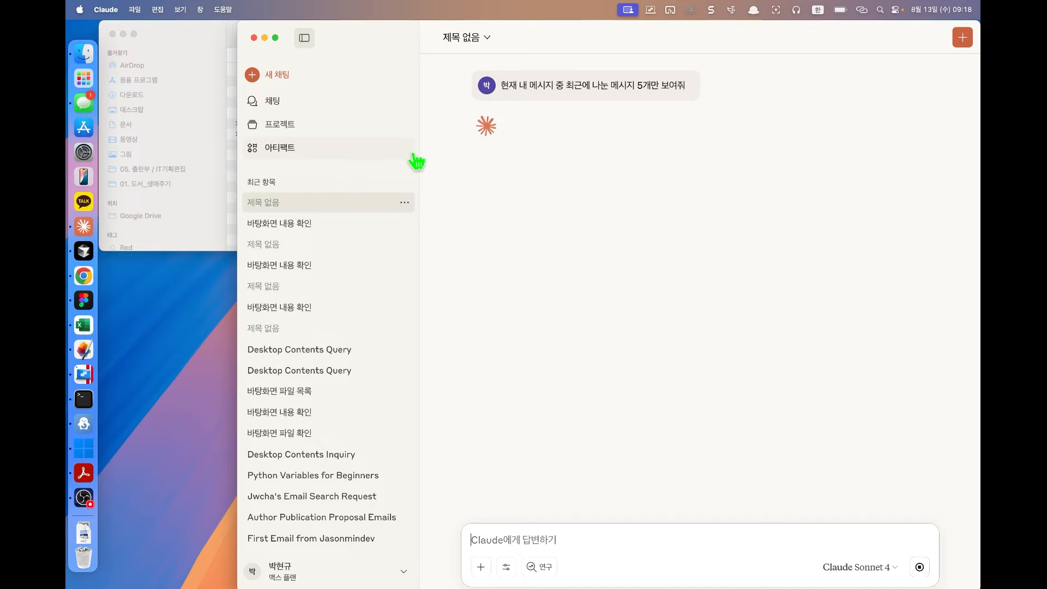
# Step: Inspect both get_unread_imessages tool calls to see why reading messages failed
pyautogui.click(515, 156)
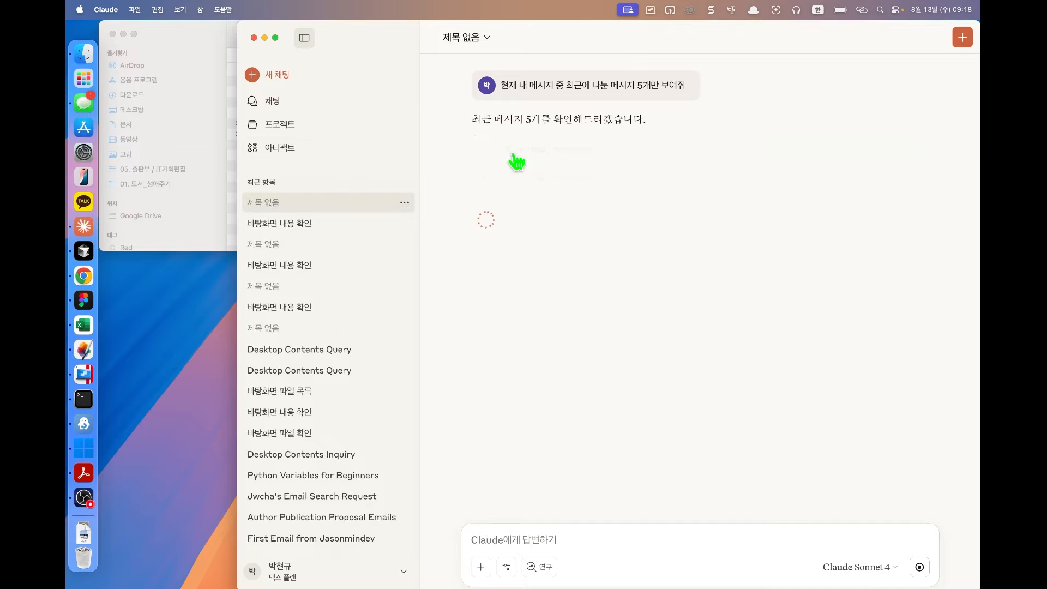
pyautogui.click(513, 156)
pyautogui.click(514, 185)
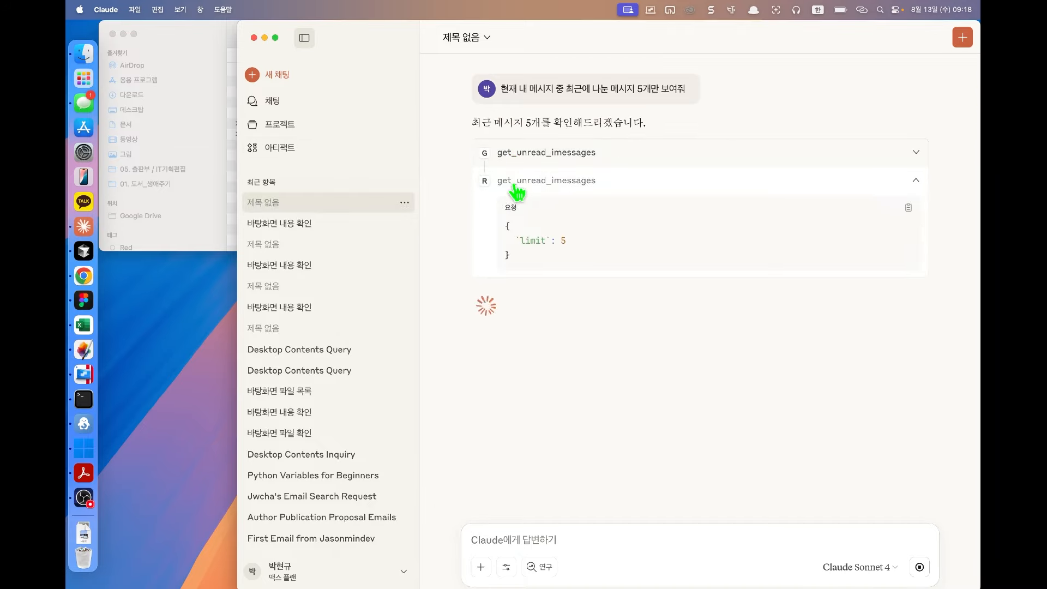
pyautogui.click(514, 185)
pyautogui.click(538, 157)
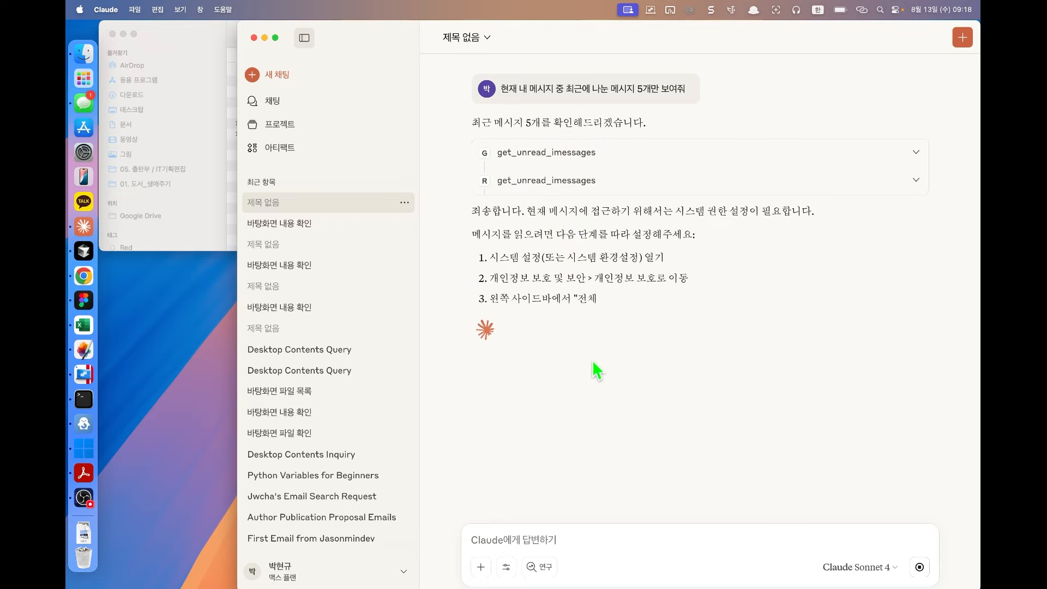
# Step: Begin a reply '커넥터에…', recheck the tool error, and head to System Settings
pyautogui.click(560, 544)
pyautogui.write('ㅁ')
pyautogui.press('BackSpace')
pyautogui.write('ㅋ')
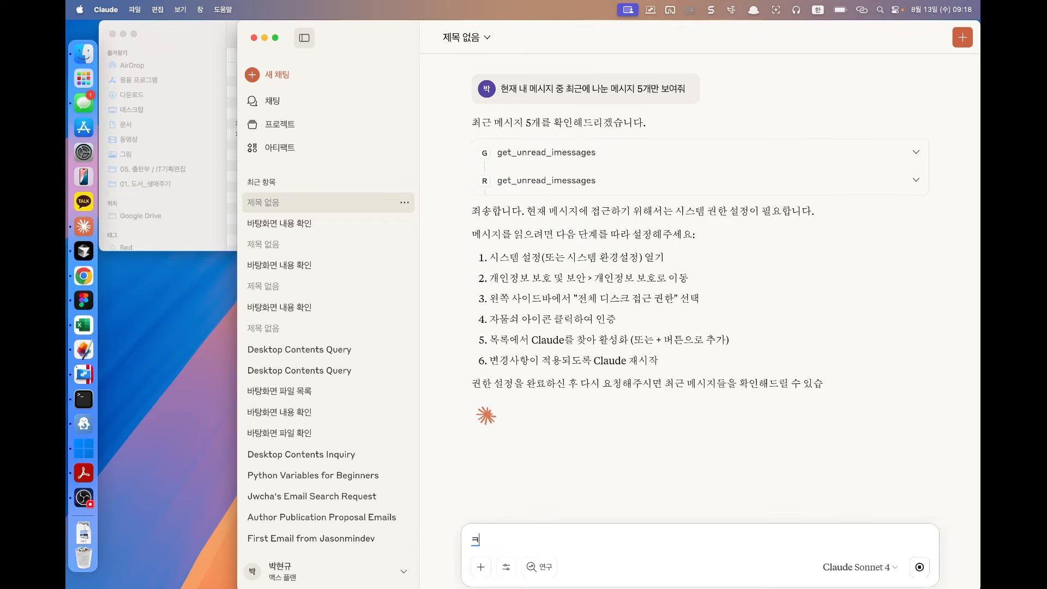
pyautogui.press('BackSpace')
pyautogui.write('ㅋㅓ넥터에')
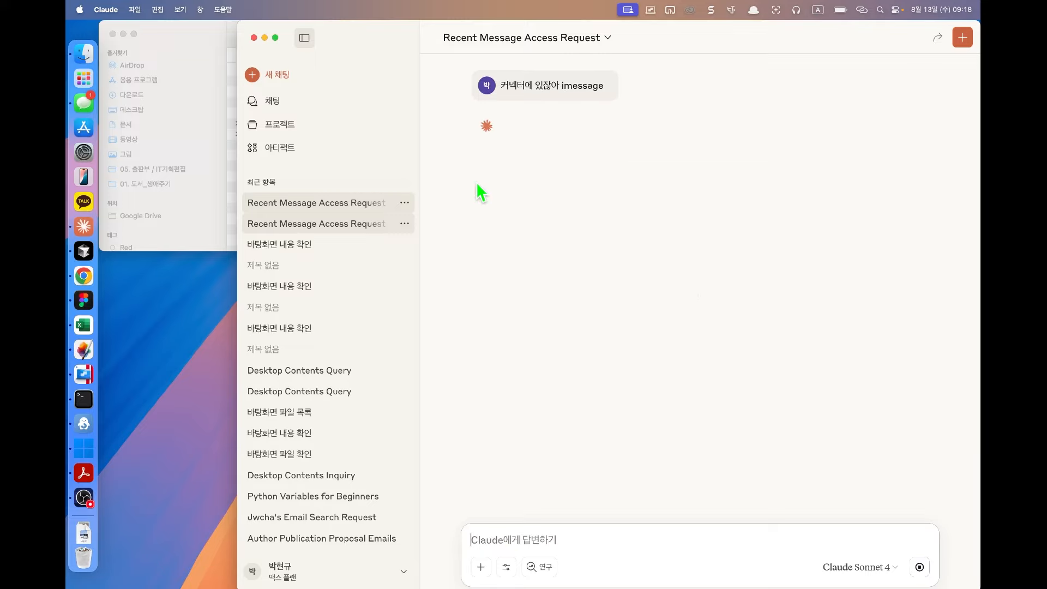
pyautogui.click(551, 153)
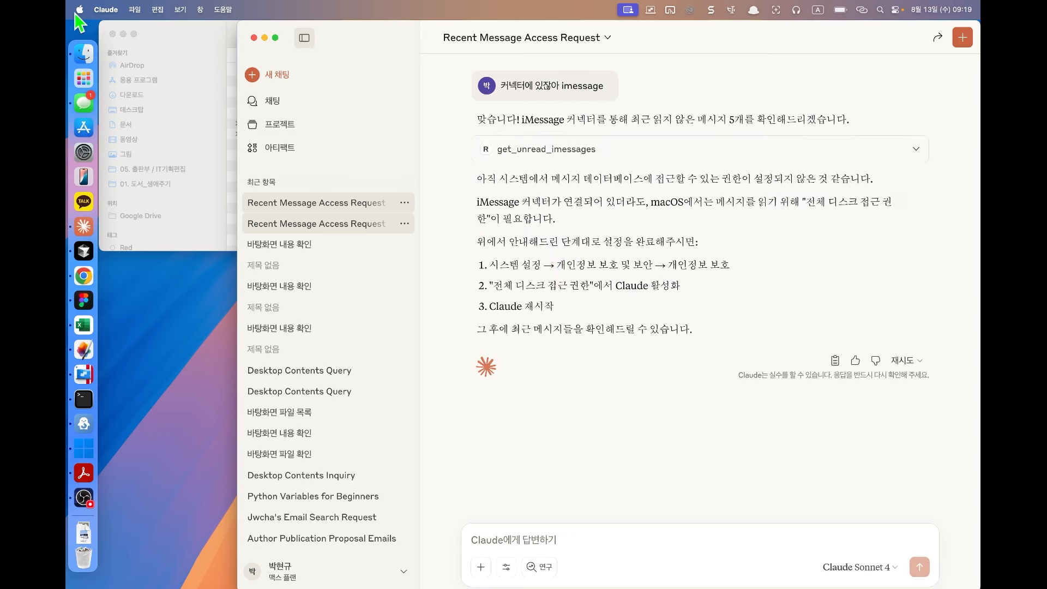
pyautogui.click(79, 10)
# Step: Search System Settings for 보호 and open the 개인정보 보호 및 보안 (Privacy & Security) page
pyautogui.click(100, 44)
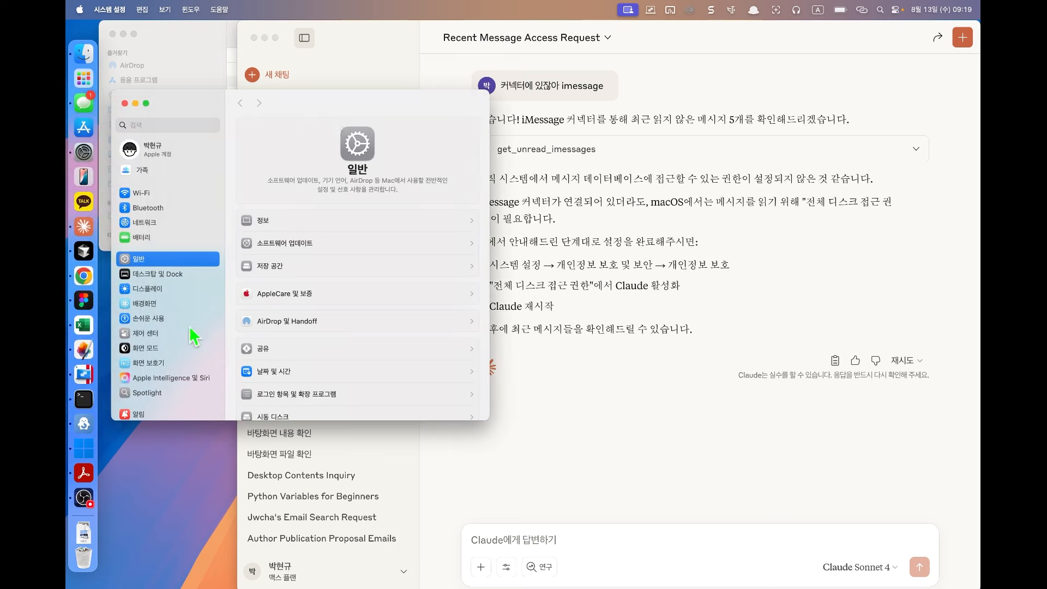
pyautogui.scroll(-2, 193, 336)
pyautogui.scroll(-1, 176, 349)
pyautogui.scroll(-3, 286, 338)
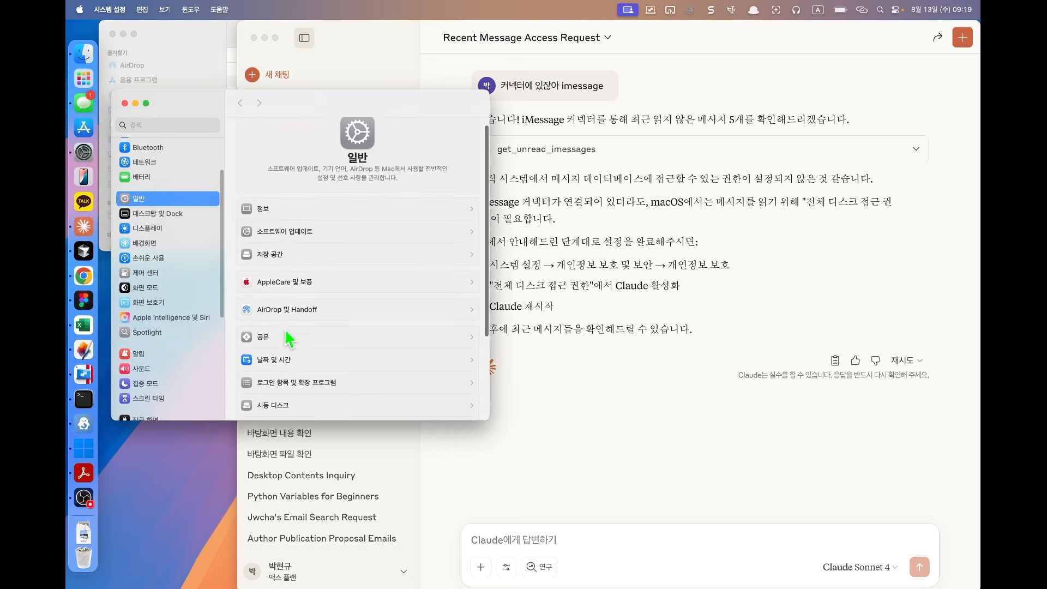
pyautogui.scroll(-2, 287, 338)
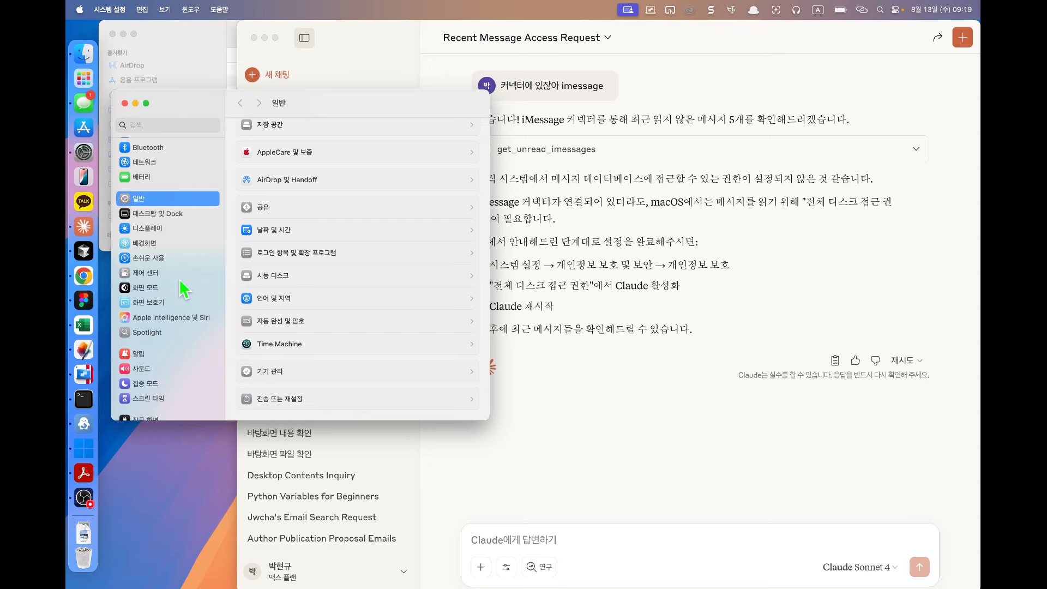
pyautogui.press('capslock')
pyautogui.write('보호')
pyautogui.click(158, 181)
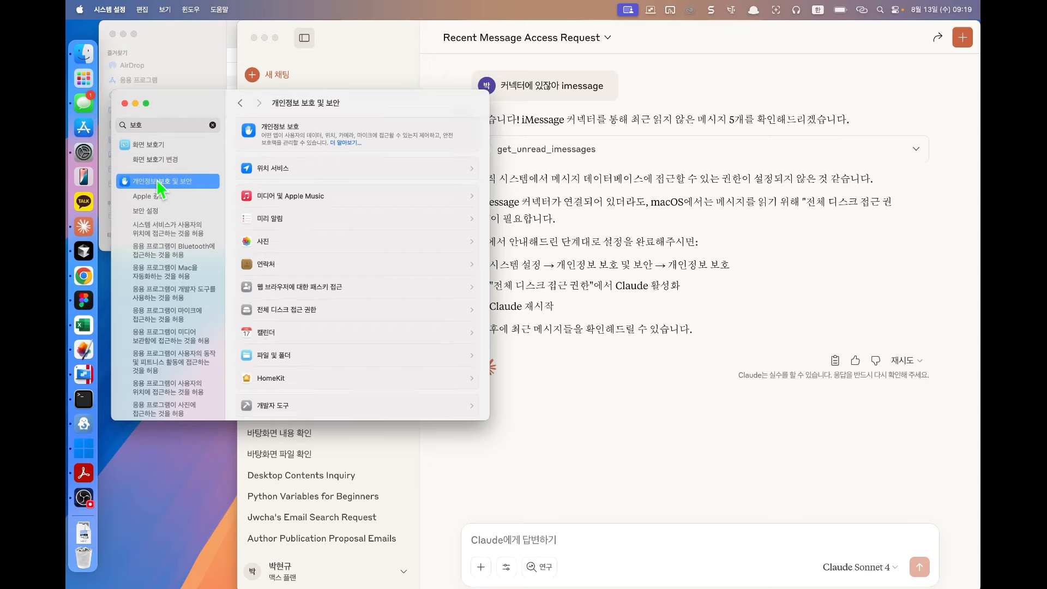
pyautogui.scroll(-10, 338, 178)
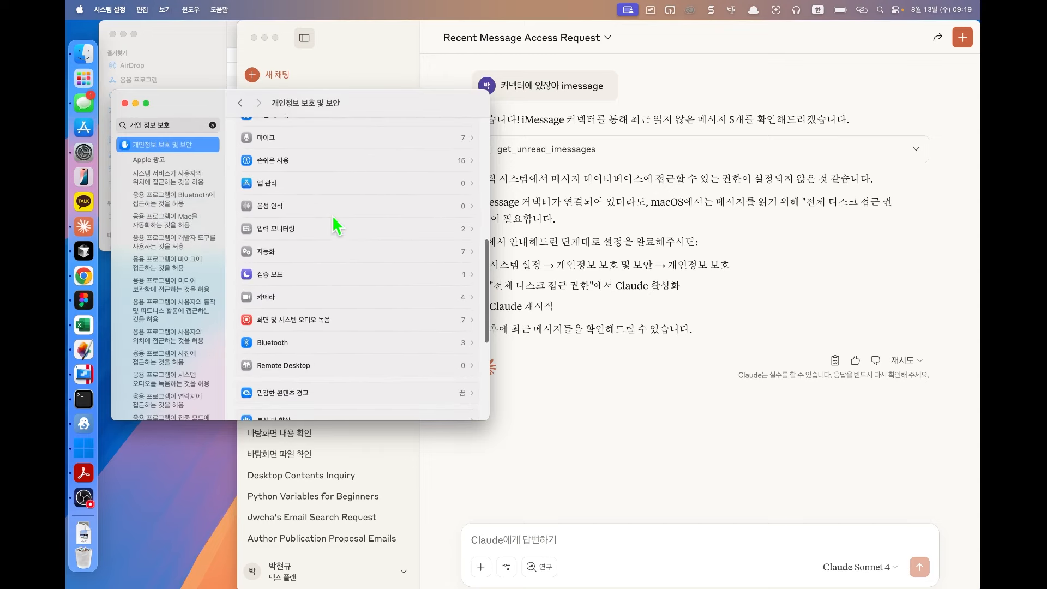
# Step: Tell Claude the suggested item isn't there and ask which item to click
pyautogui.click(321, 128)
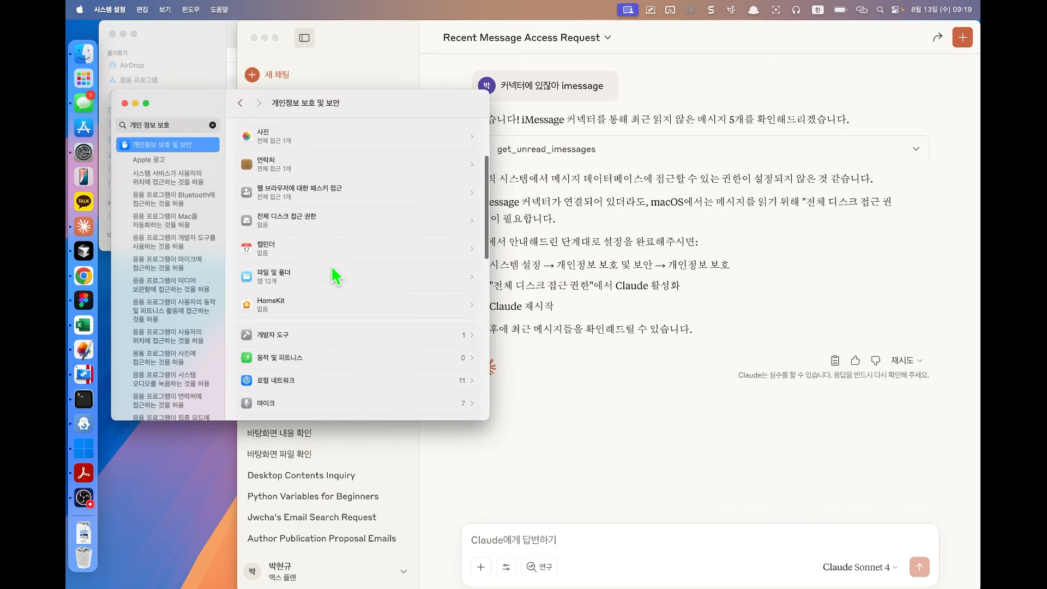
pyautogui.scroll(-1, 330, 270)
pyautogui.write('개인')
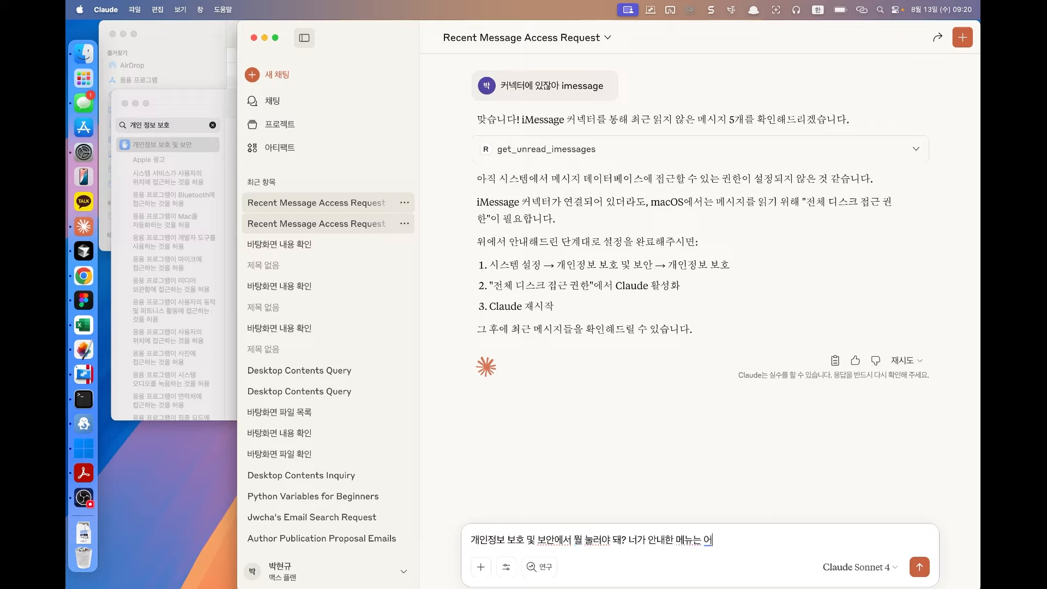
pyautogui.write('없어')
pyautogui.press('Return')
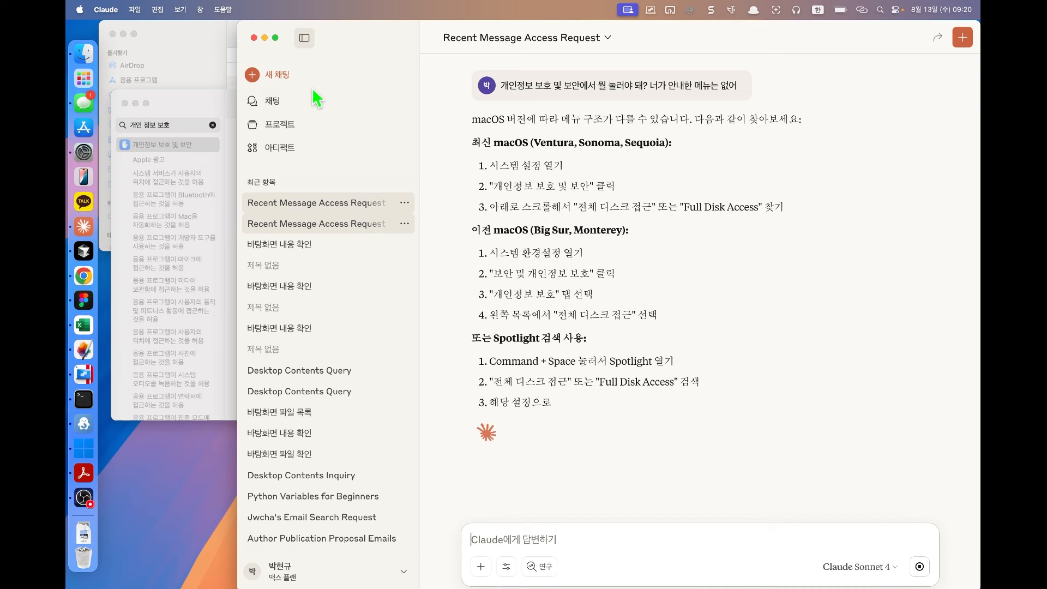
pyautogui.click(211, 100)
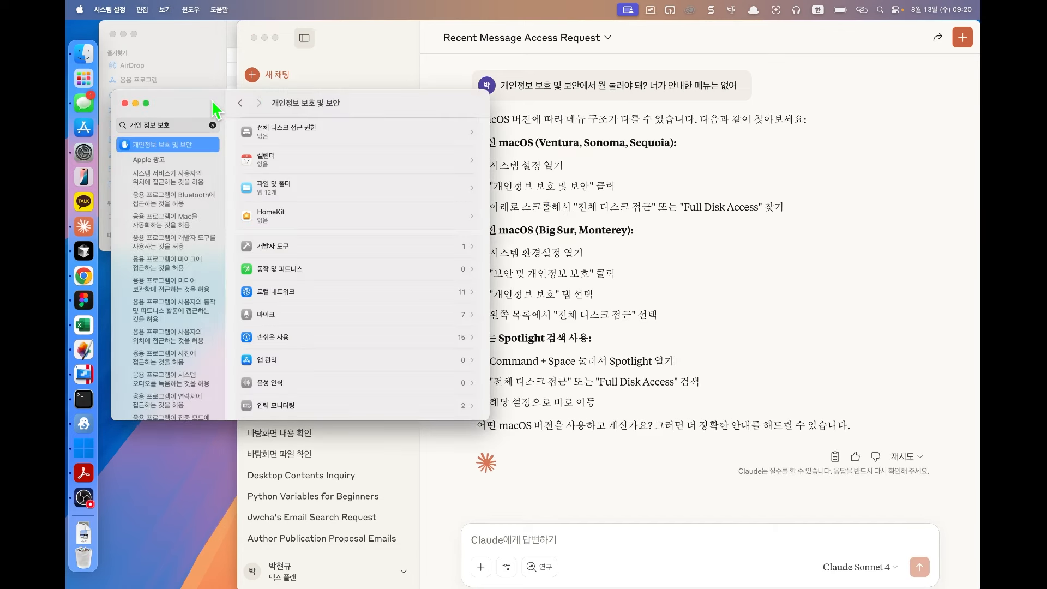
# Step: Scroll Privacy & Security and look at the 고급... security options without changing them
pyautogui.scroll(-5, 320, 222)
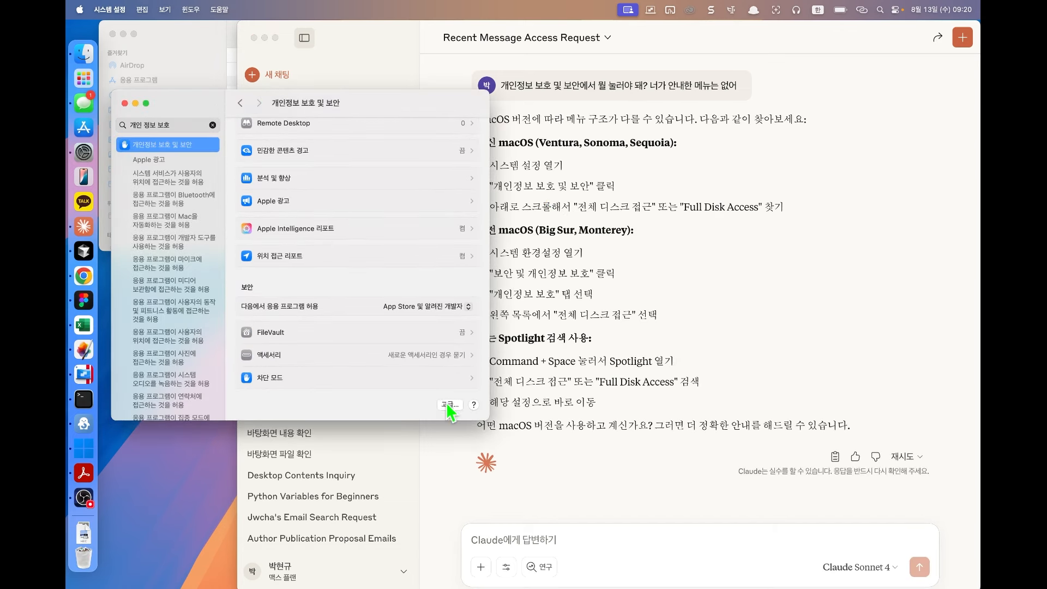
pyautogui.click(449, 405)
pyautogui.click(397, 286)
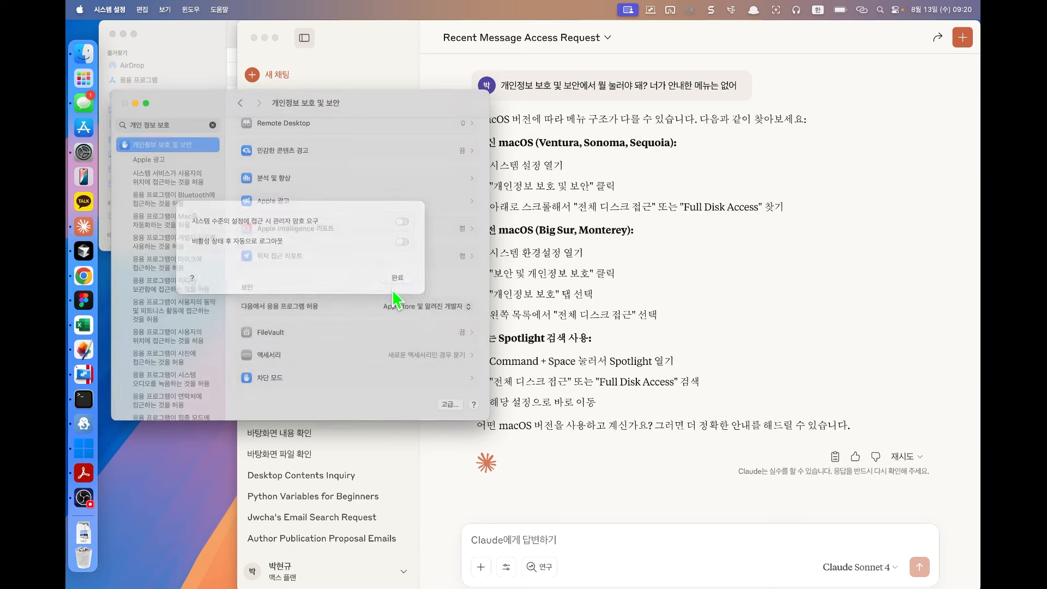
pyautogui.scroll(10, 436, 322)
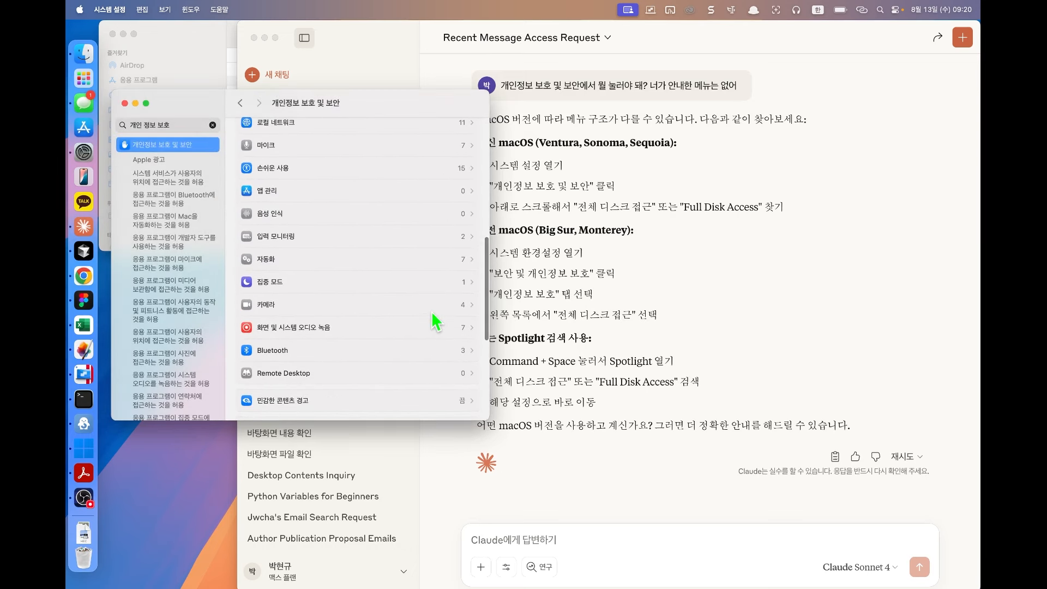
pyautogui.scroll(5, 436, 321)
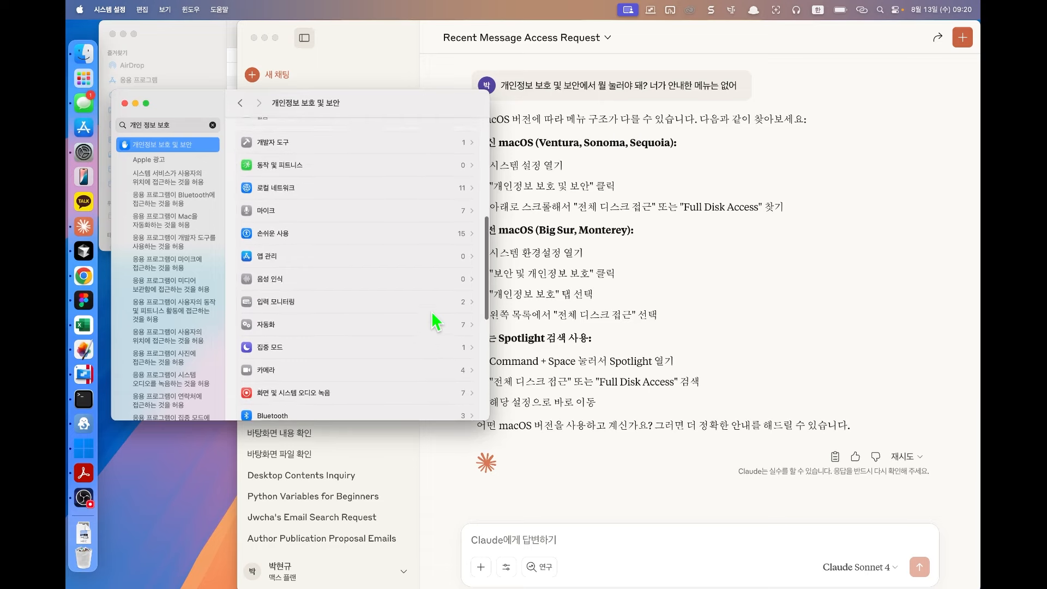
pyautogui.scroll(2, 434, 322)
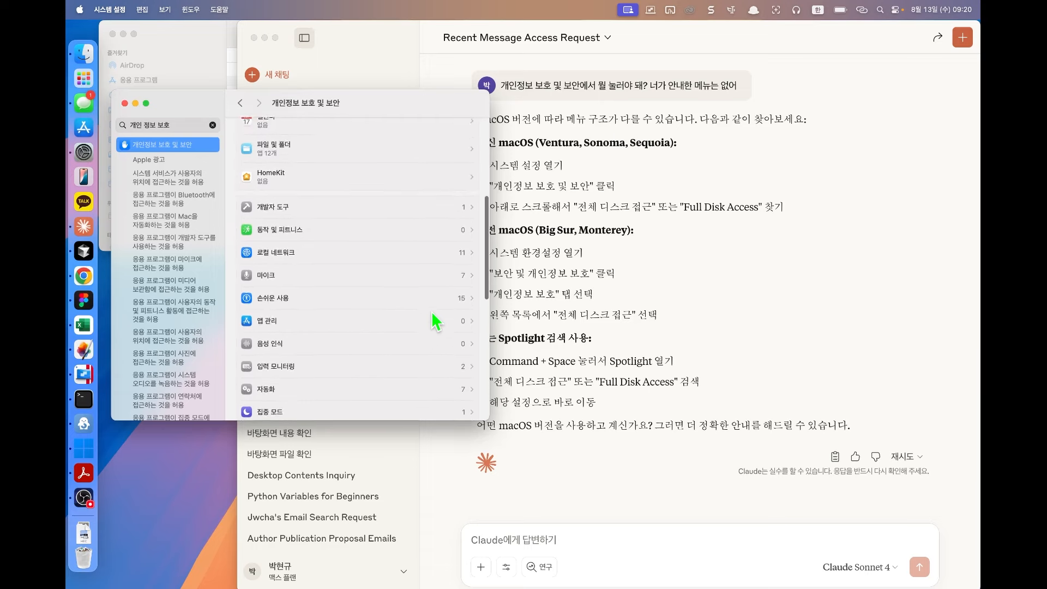
# Step: Browse the 손쉬운 사용 app list and the Applications folder picker, then quit System Settings
pyautogui.click(383, 314)
pyautogui.scroll(-3, 355, 232)
pyautogui.scroll(3, 357, 234)
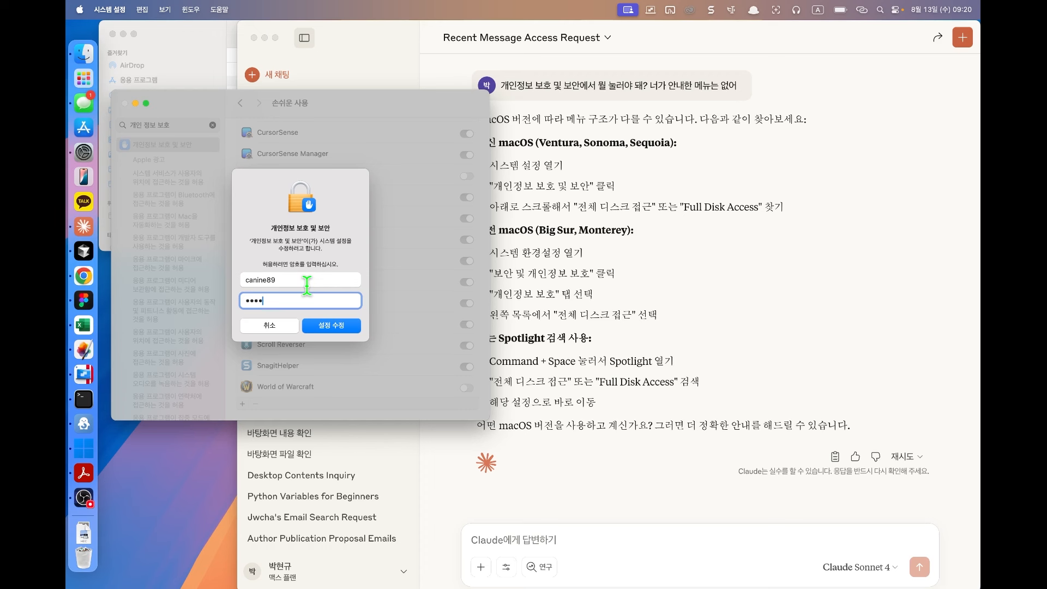
pyautogui.press('Return')
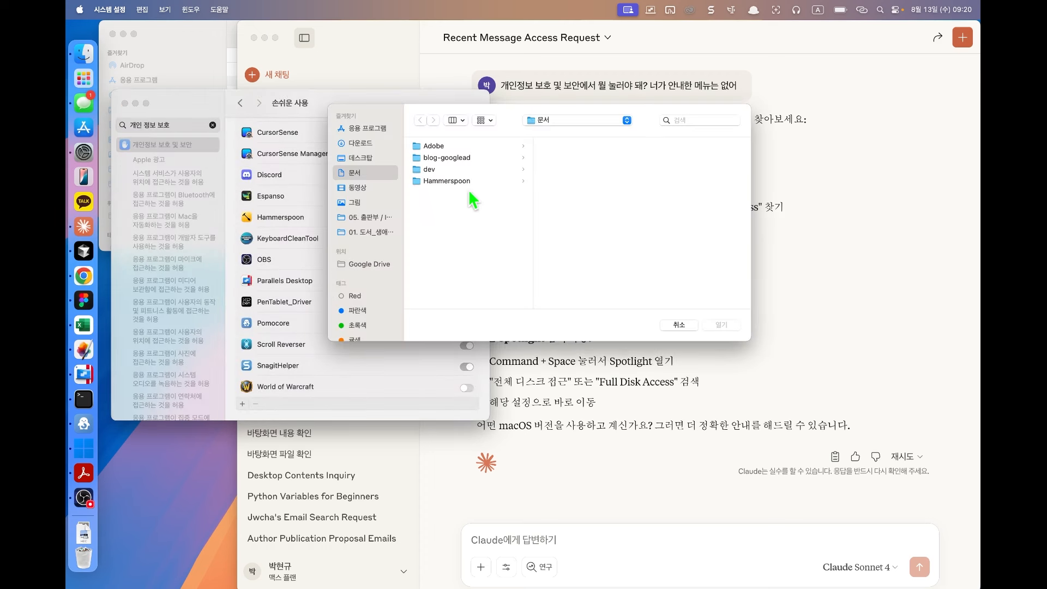
pyautogui.click(367, 128)
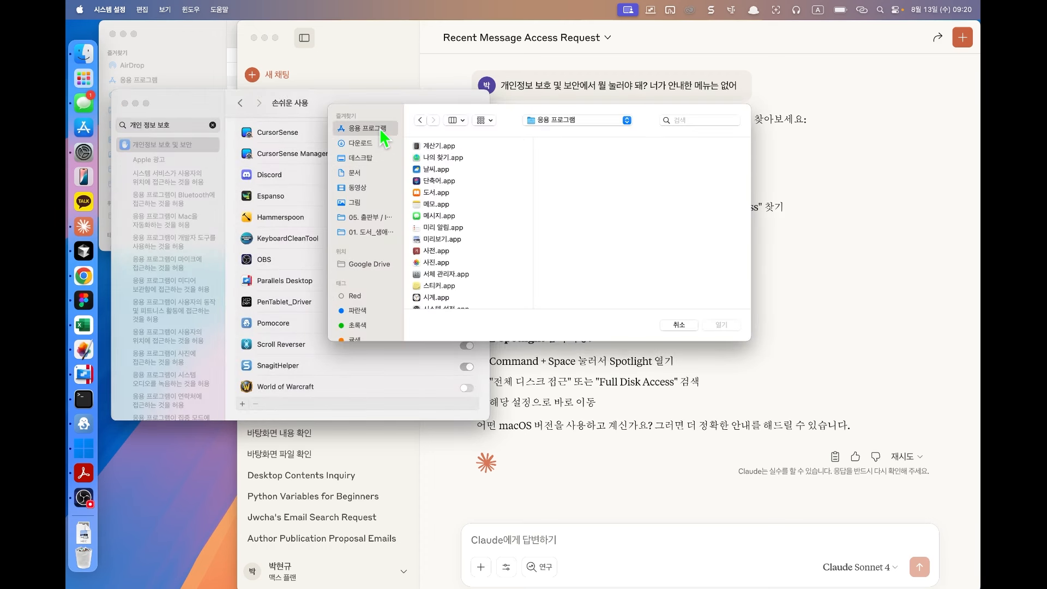
pyautogui.scroll(-2, 374, 348)
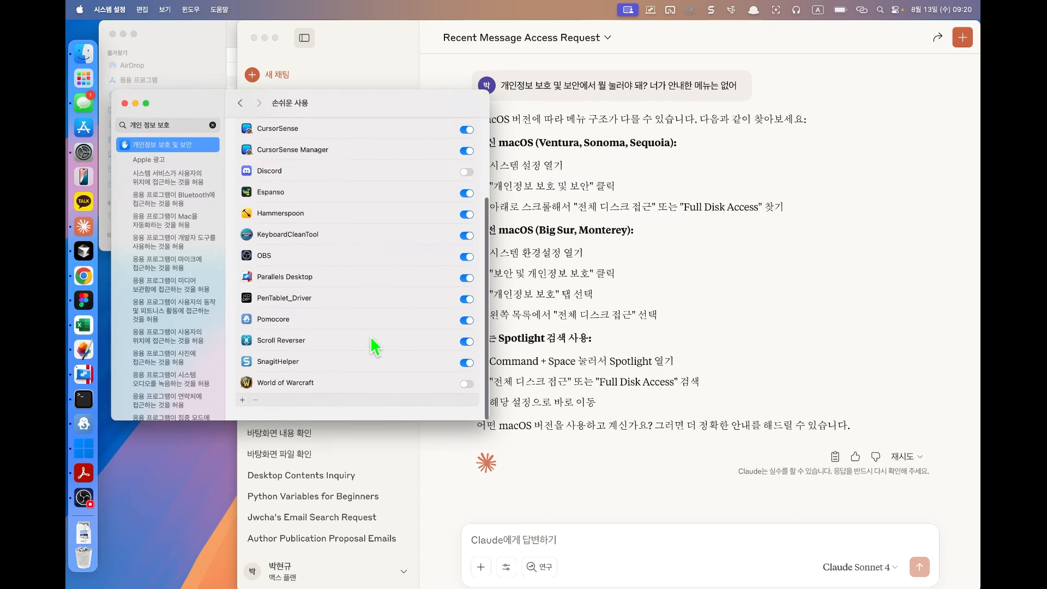
pyautogui.scroll(5, 374, 347)
pyautogui.press('super+q')
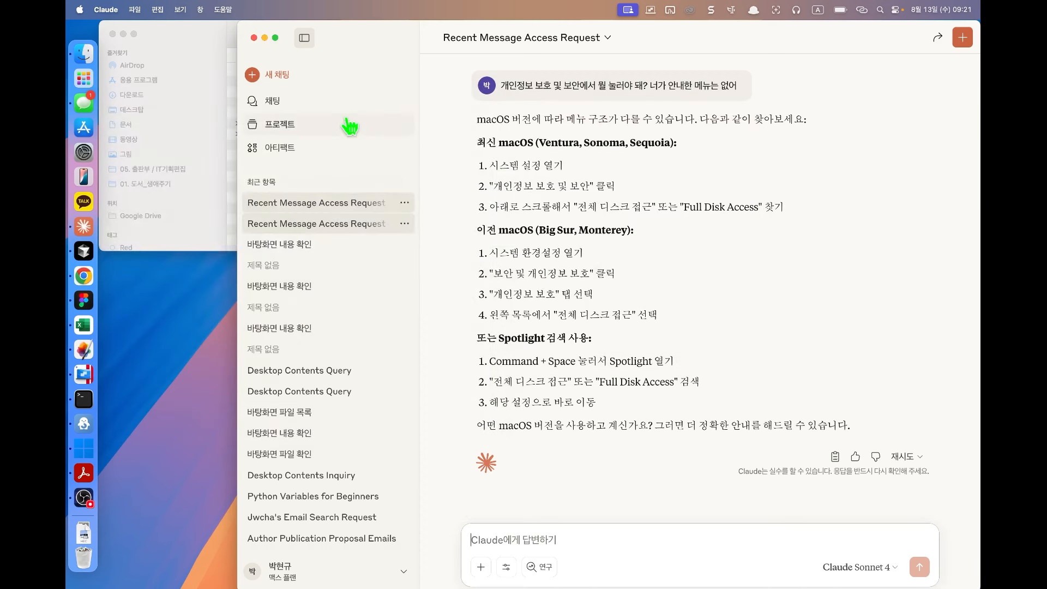
# Step: Request the five most recent messages in the Recent Message Access Request chat
pyautogui.click(328, 204)
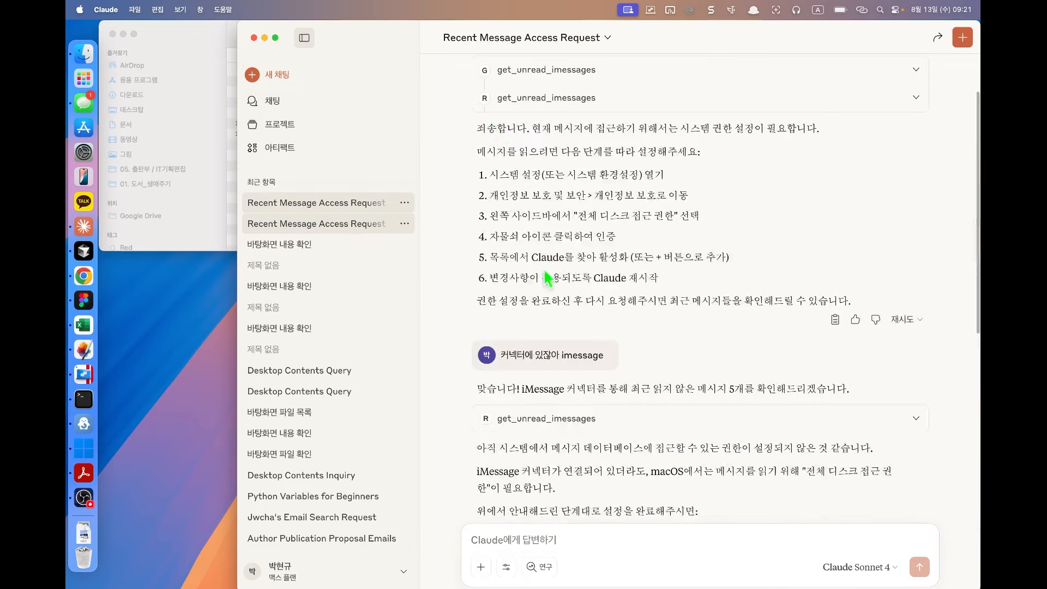
pyautogui.scroll(2, 549, 279)
pyautogui.press('Return')
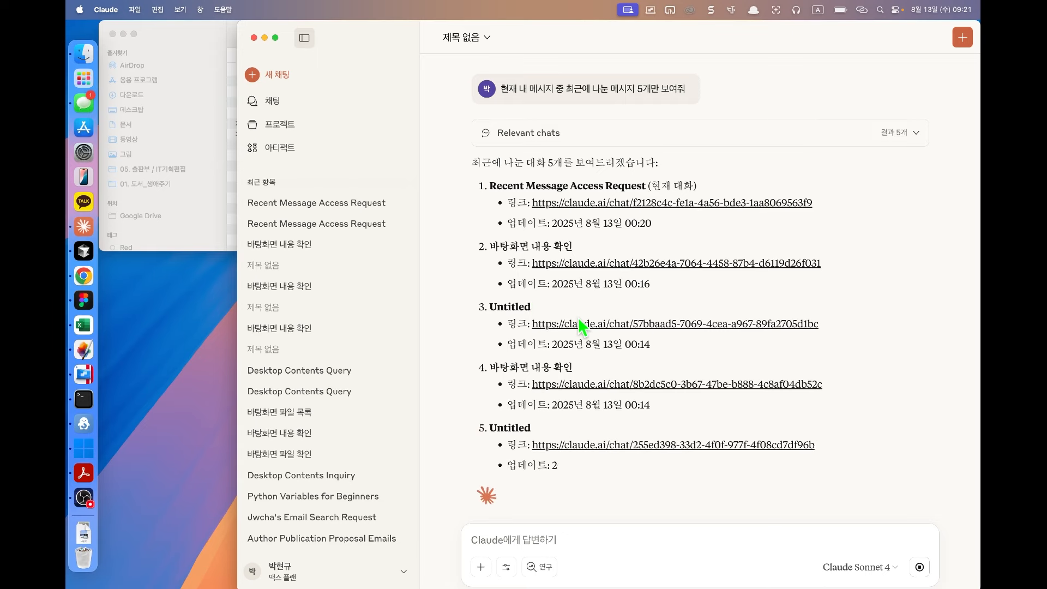
# Step: Ask 'imessage는?' and read Claude's Full Disk Access setup steps
pyautogui.press('capslock')
pyautogui.write('ㅑㅡ')
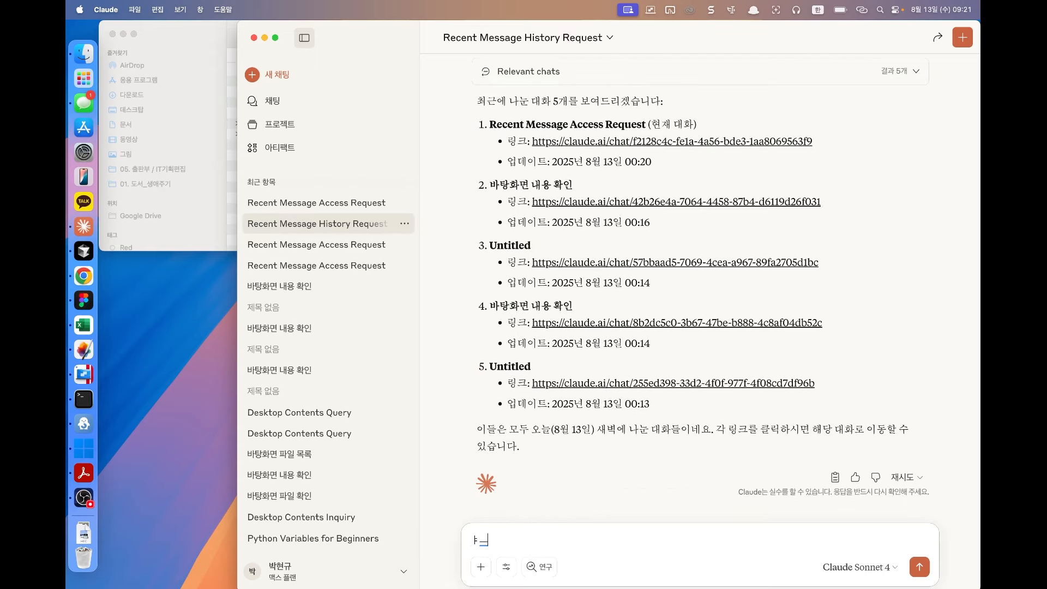
pyautogui.press('BackSpace')
pyautogui.press('BackSpace')
pyautogui.write('imessage는?')
pyautogui.press('Return')
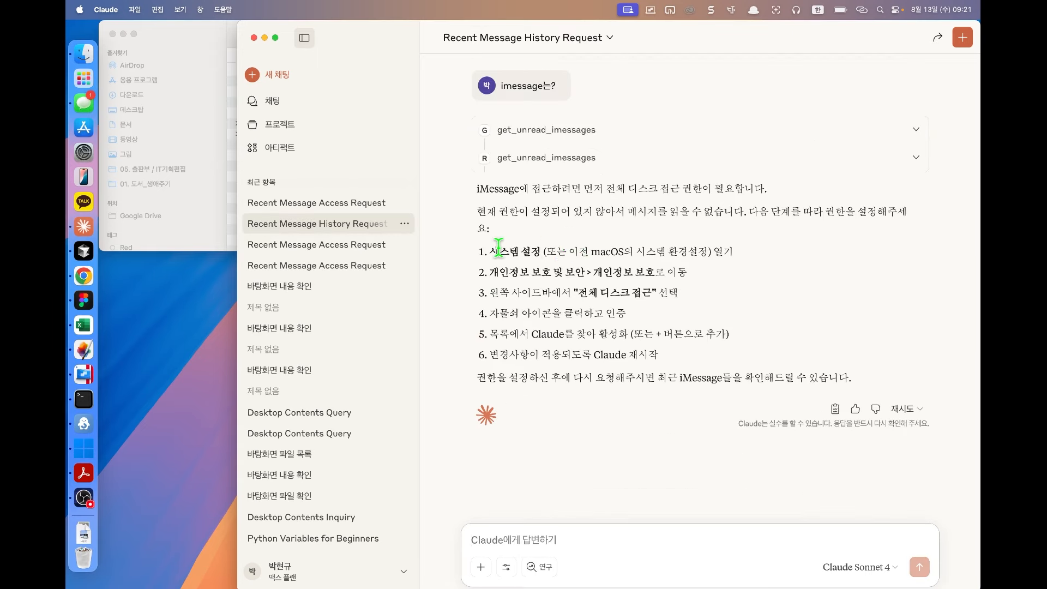
pyautogui.moveTo(498, 249); pyautogui.dragTo(559, 313)
pyautogui.click(559, 312)
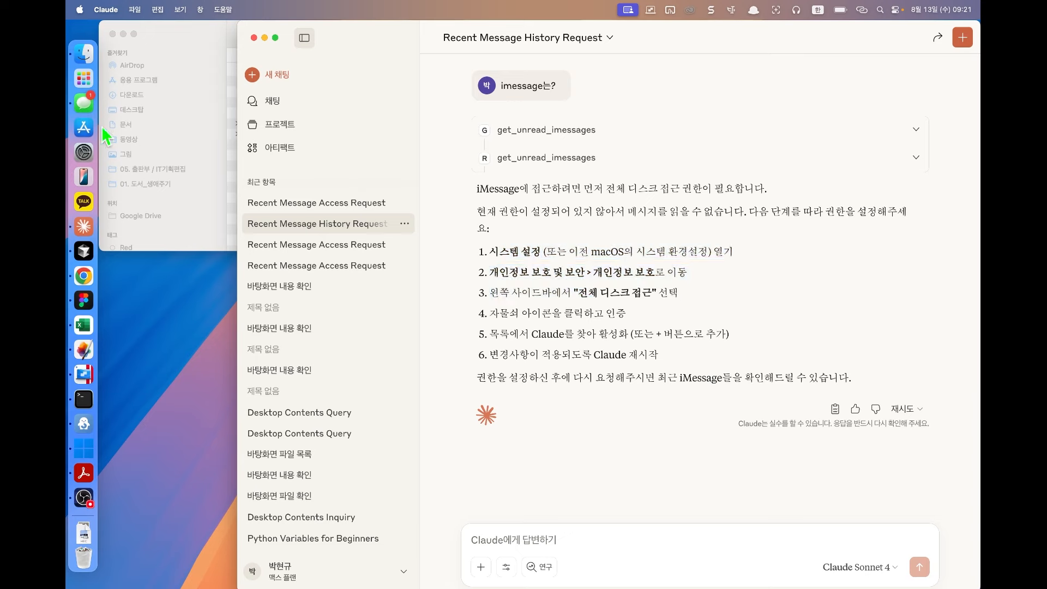
# Step: Grant Claude Full Disk Access in System Settings with admin approval, then relaunch Claude
pyautogui.click(91, 154)
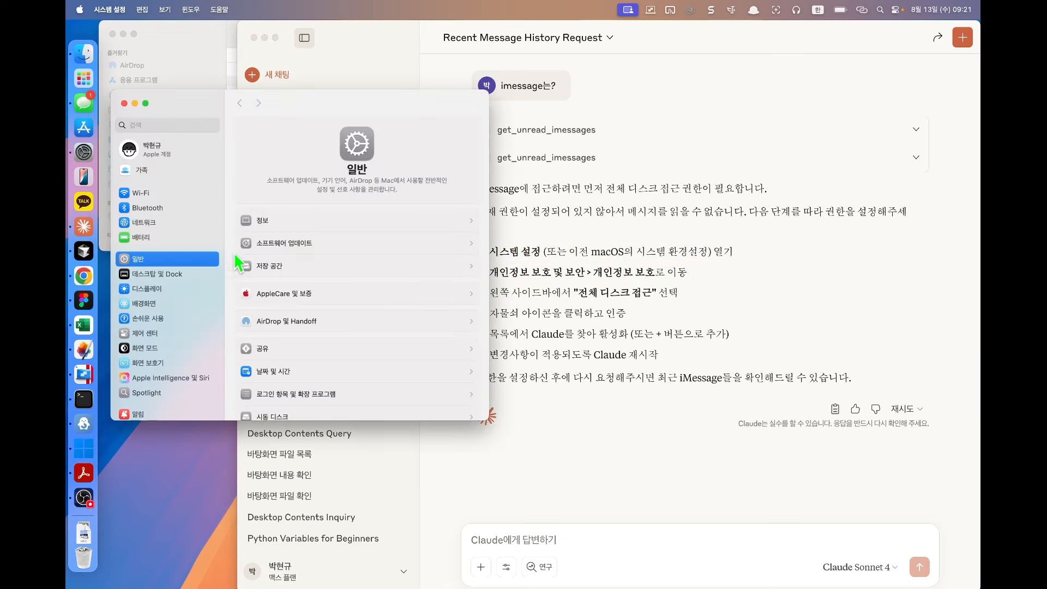
pyautogui.scroll(-5, 180, 246)
pyautogui.click(180, 284)
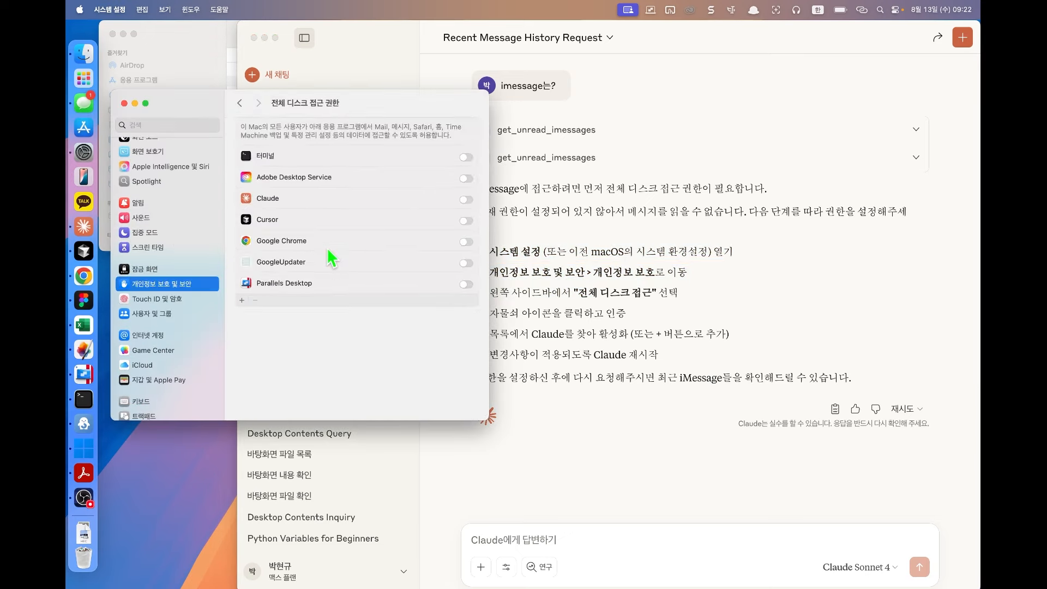
pyautogui.click(466, 200)
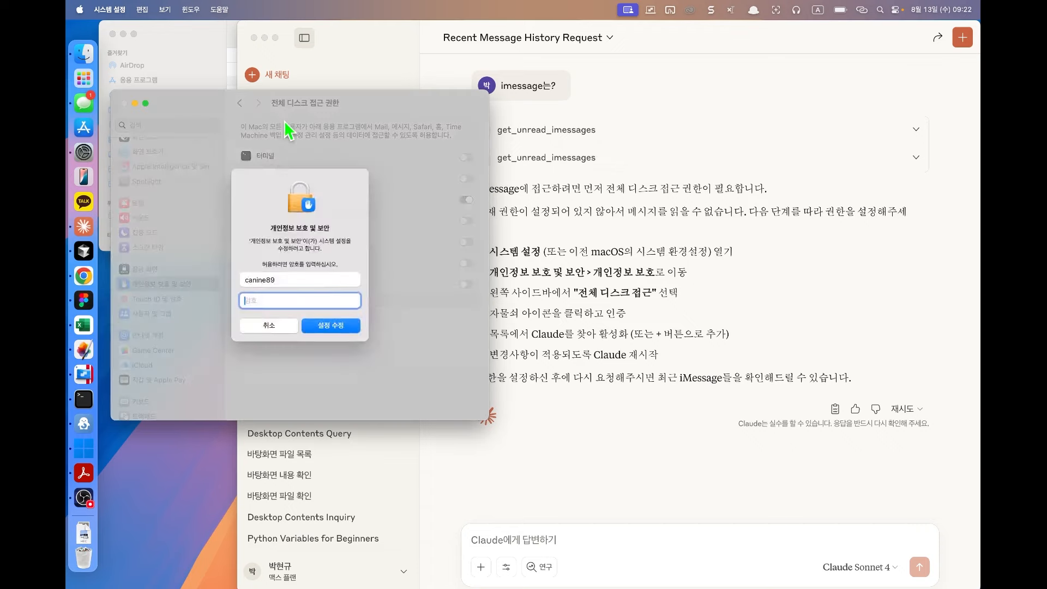
pyautogui.click(330, 325)
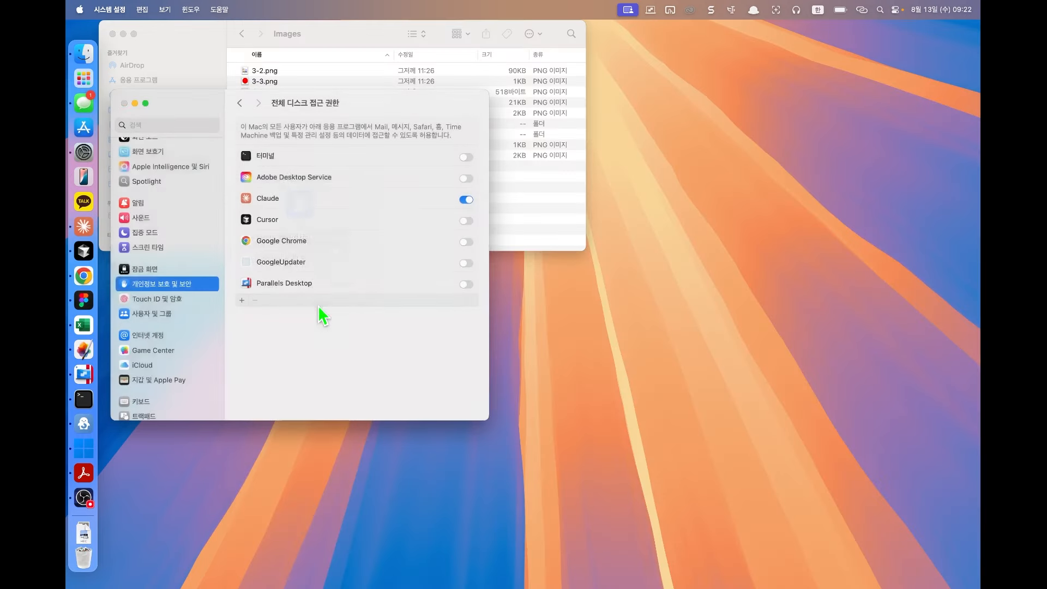
pyautogui.click(83, 230)
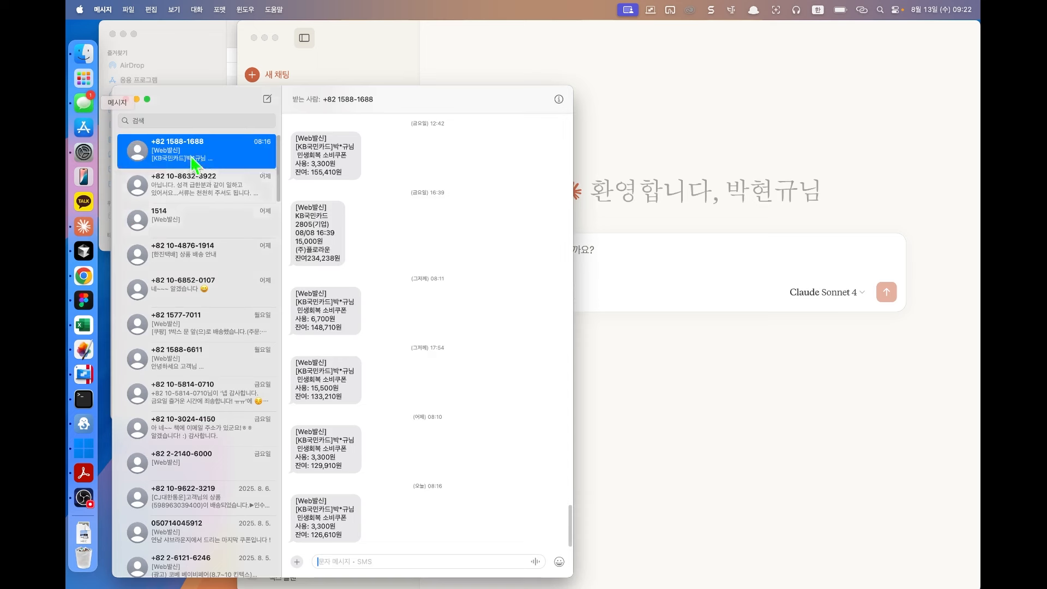
# Step: View the second conversation in Messages, then close the Messages window
pyautogui.click(239, 198)
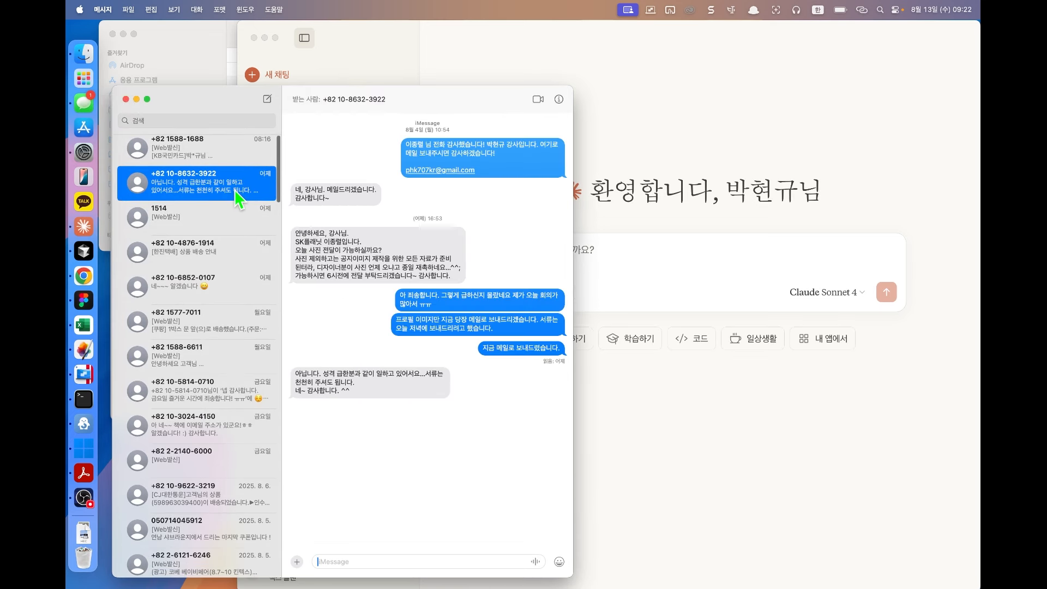
pyautogui.doubleClick(368, 104)
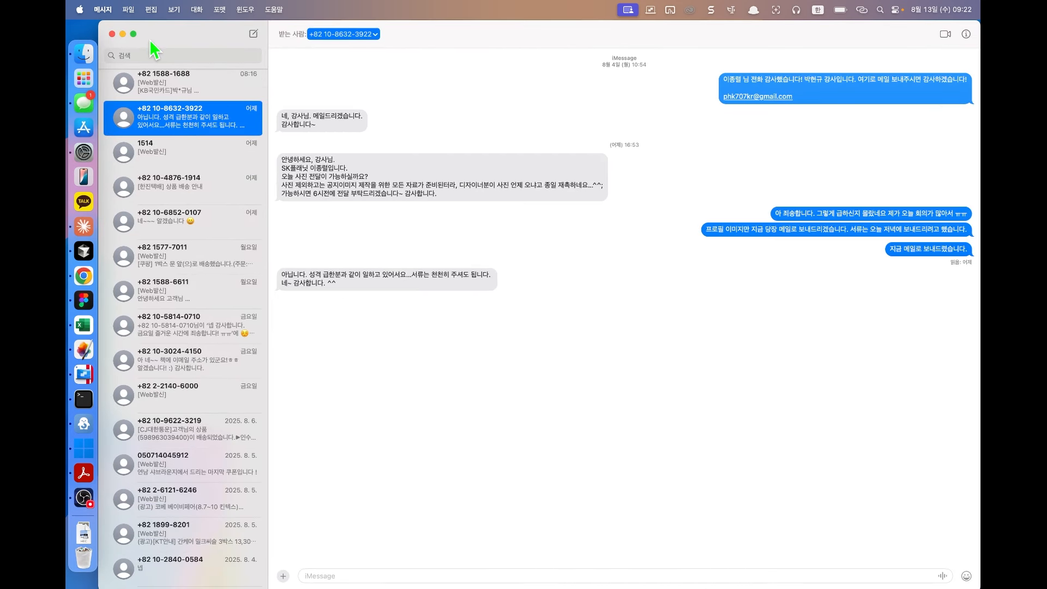
pyautogui.click(112, 34)
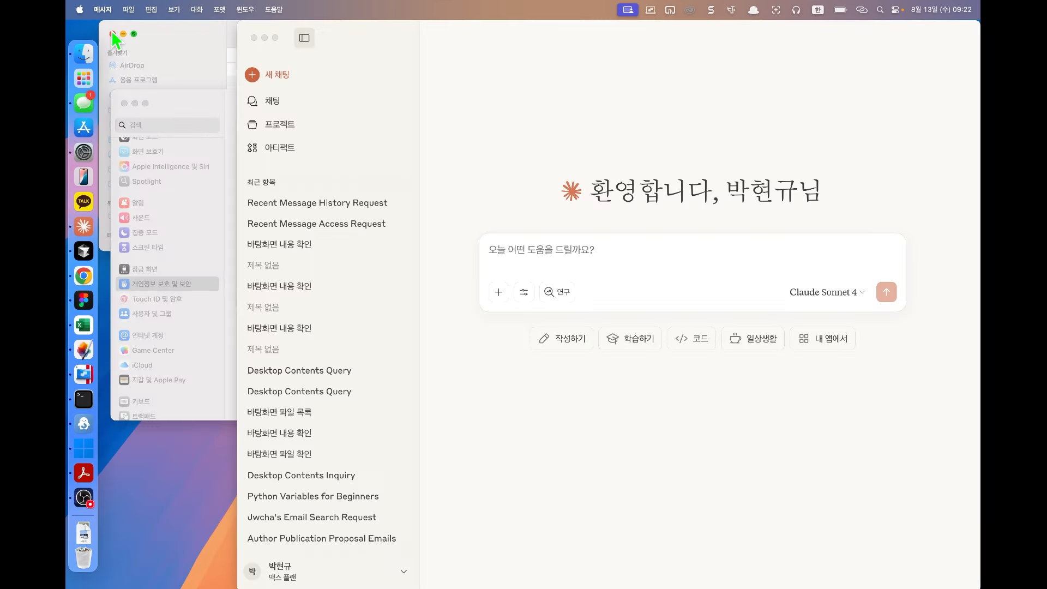
# Step: Ask Claude for the iMessages exchanged with a contact's phone number, and allow contacts access
pyautogui.click(423, 231)
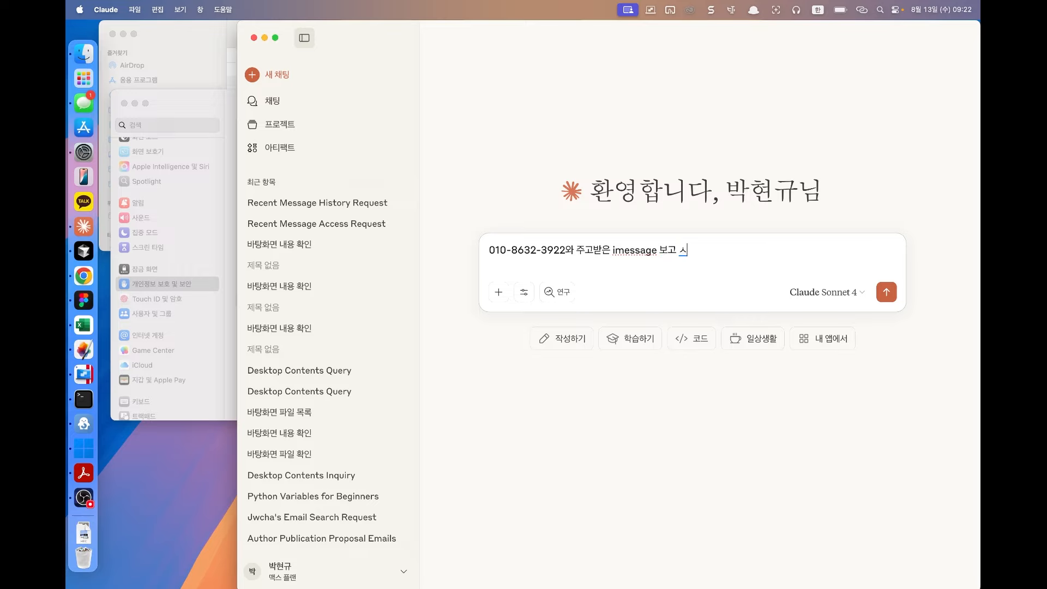
pyautogui.press('Return')
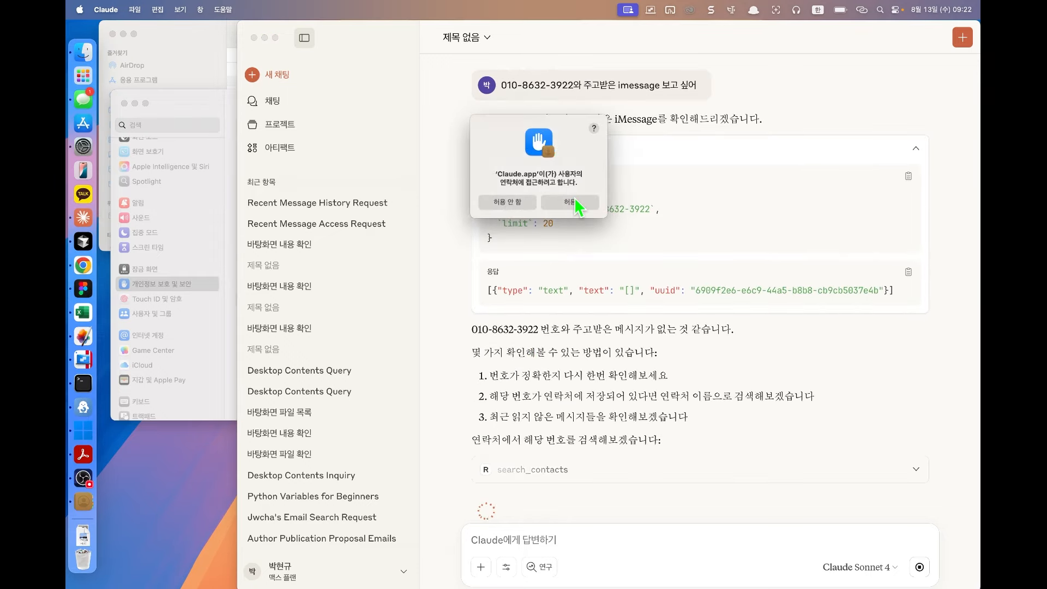
pyautogui.click(575, 204)
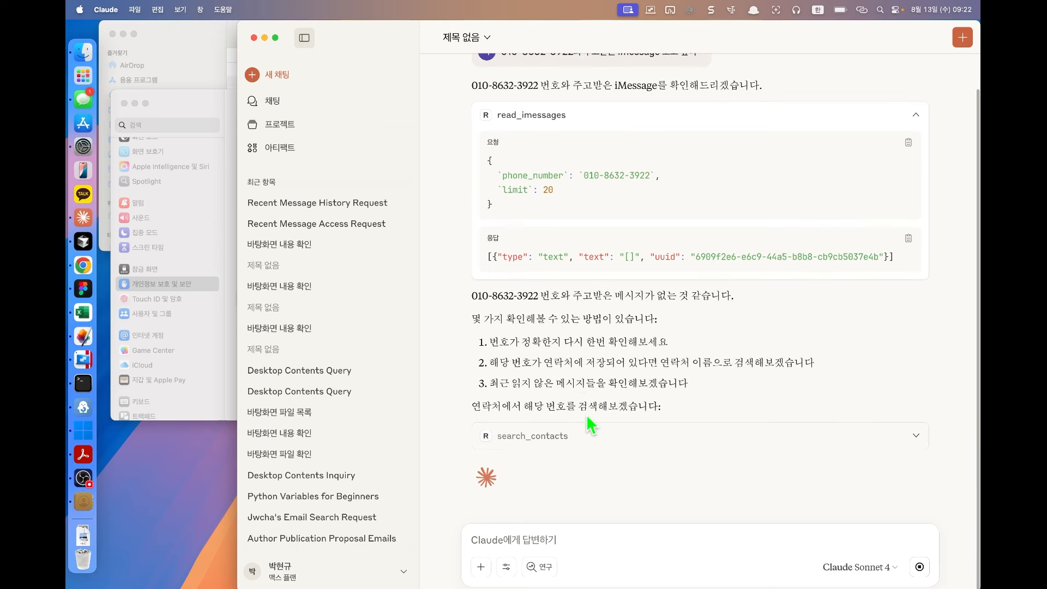
# Step: Retry the request using the contact's number in +82 international format
pyautogui.click(86, 100)
pyautogui.click(113, 35)
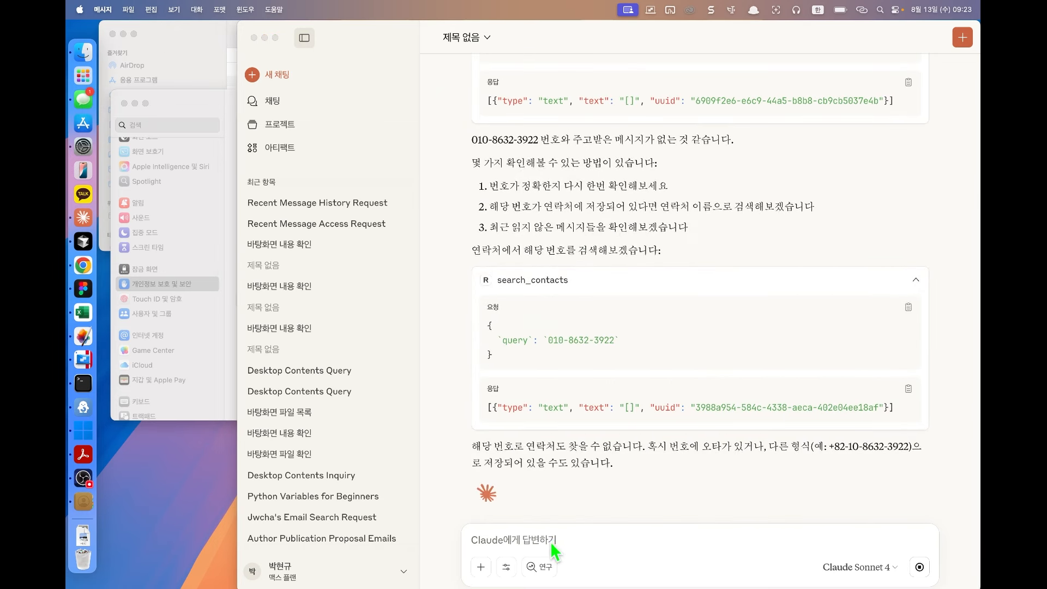
pyautogui.moveTo(829, 446); pyautogui.dragTo(903, 446)
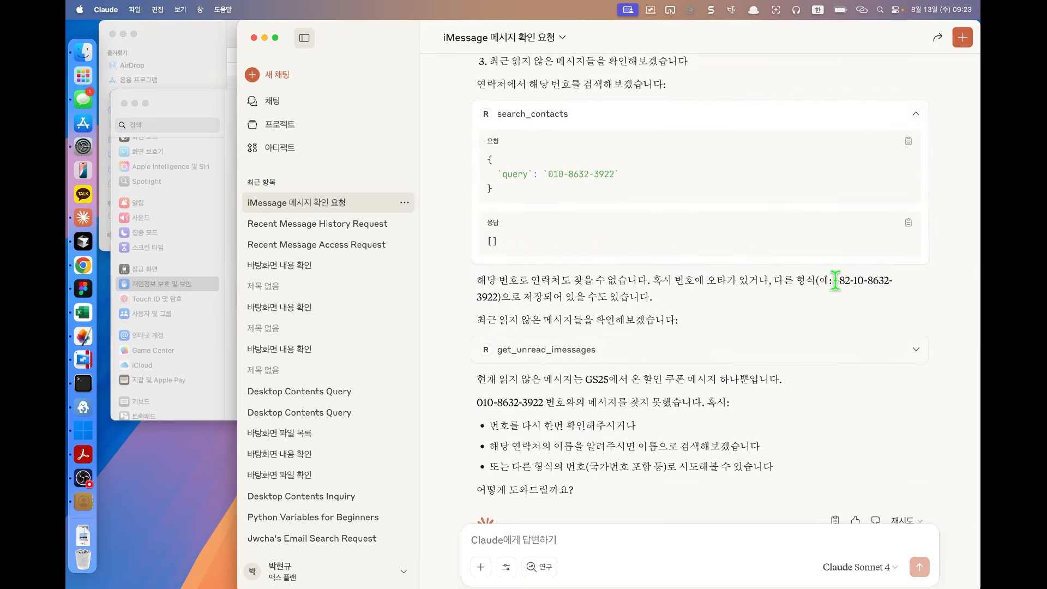
pyautogui.press('super+v')
pyautogui.write('ㄹ')
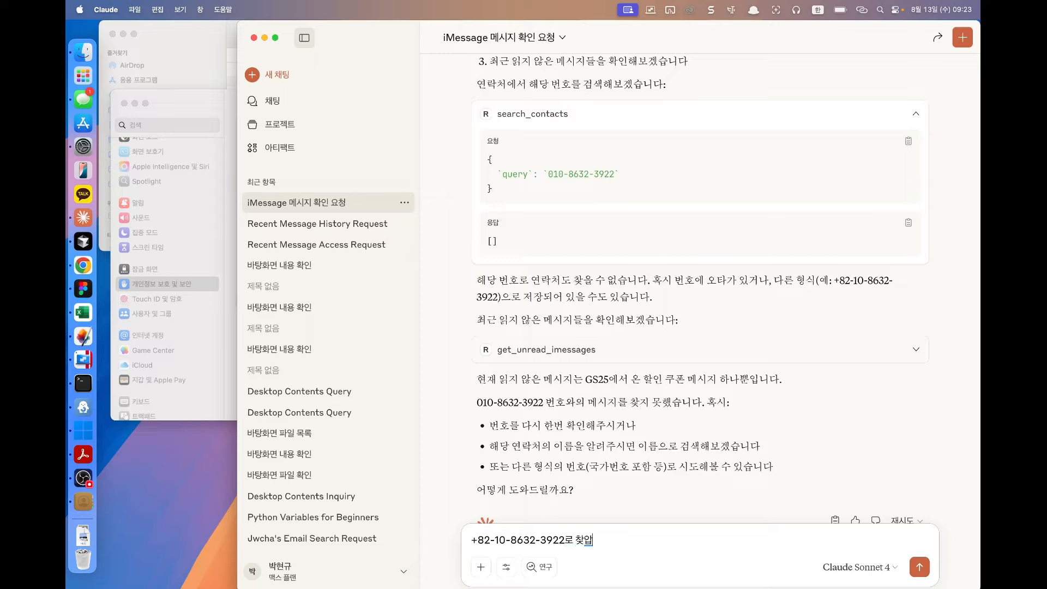
pyautogui.write(' 찾아볼래?')
pyautogui.press('Return')
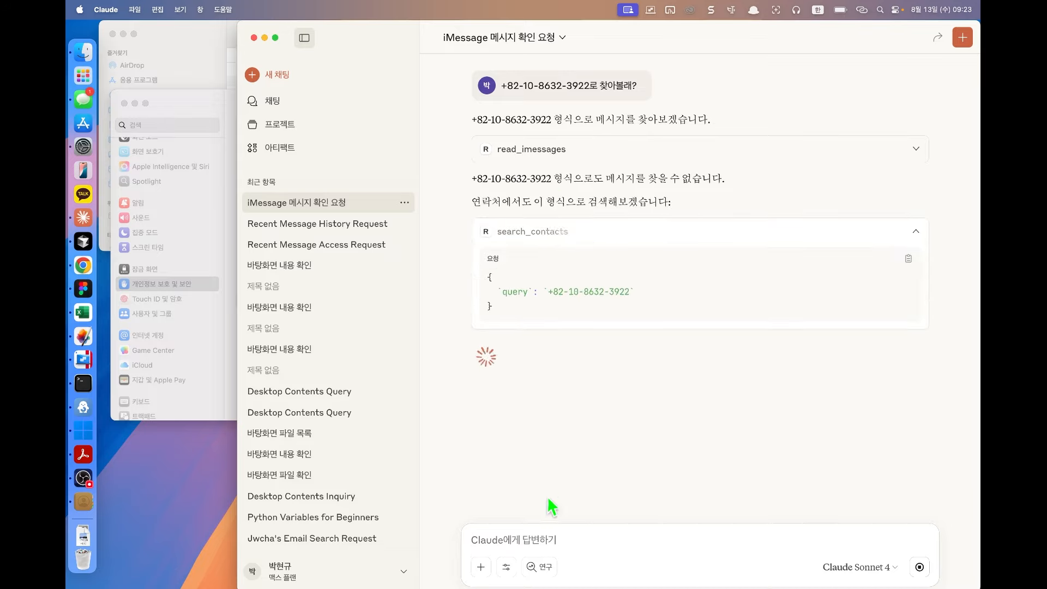
pyautogui.click(507, 567)
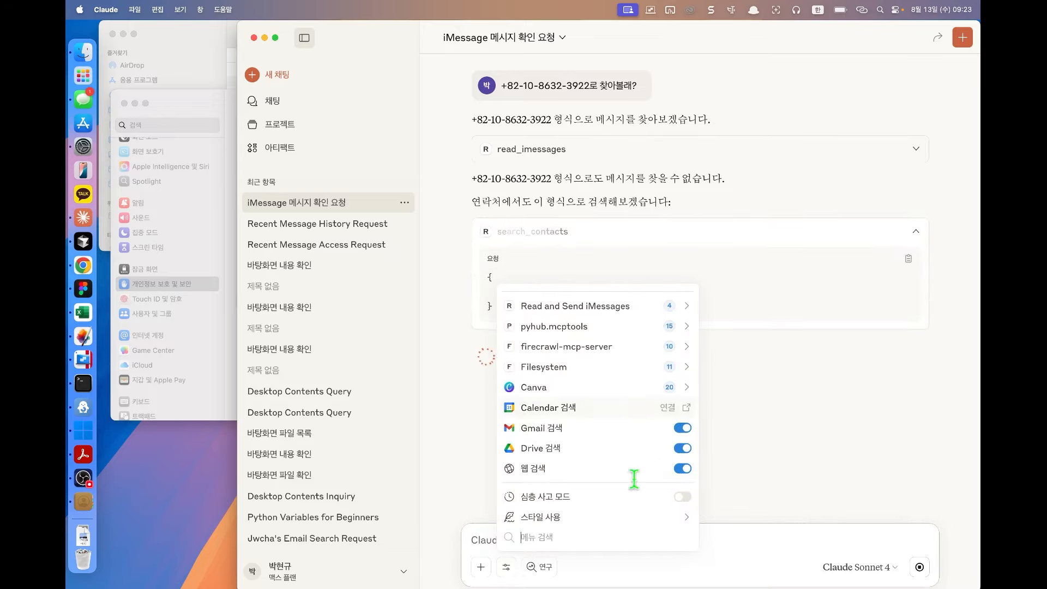
# Step: Open Claude's 커넥터 settings and review the Read and Send iMessages tools and permissions
pyautogui.press('Escape')
pyautogui.click(105, 9)
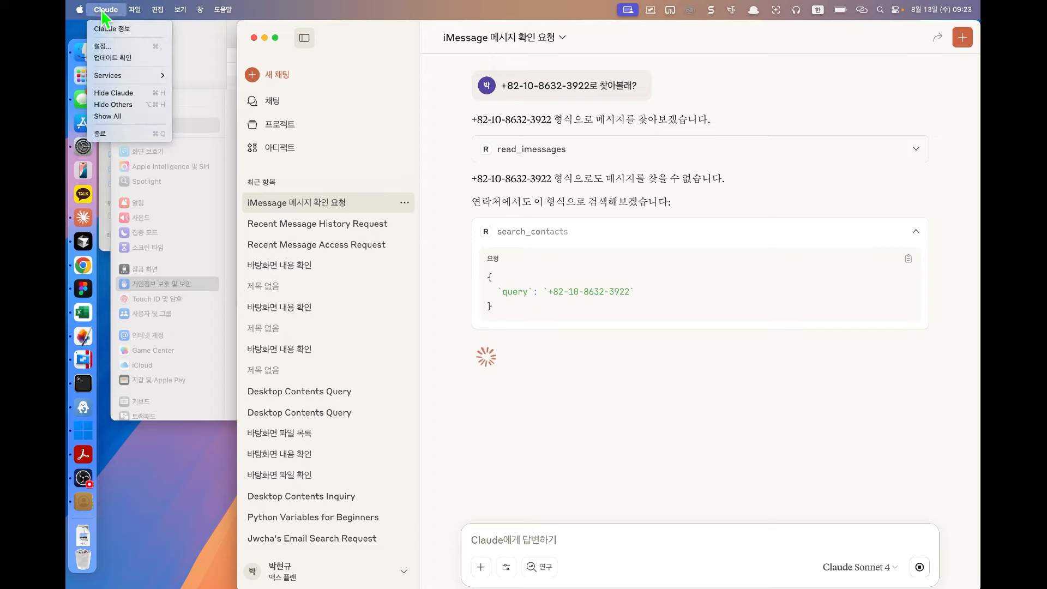
pyautogui.click(111, 45)
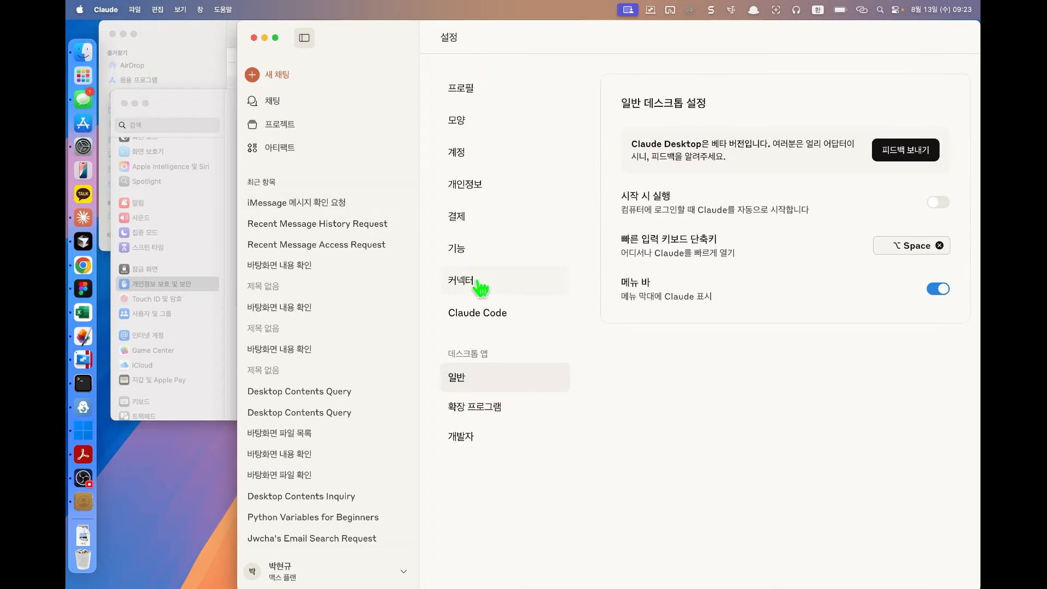
pyautogui.click(478, 283)
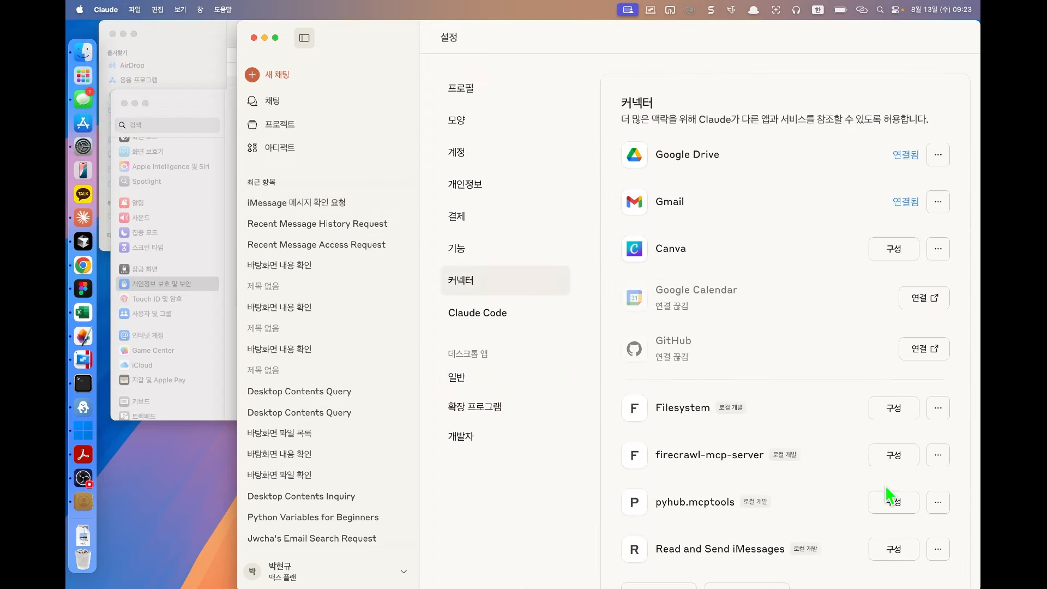
pyautogui.scroll(-2, 886, 494)
pyautogui.click(938, 507)
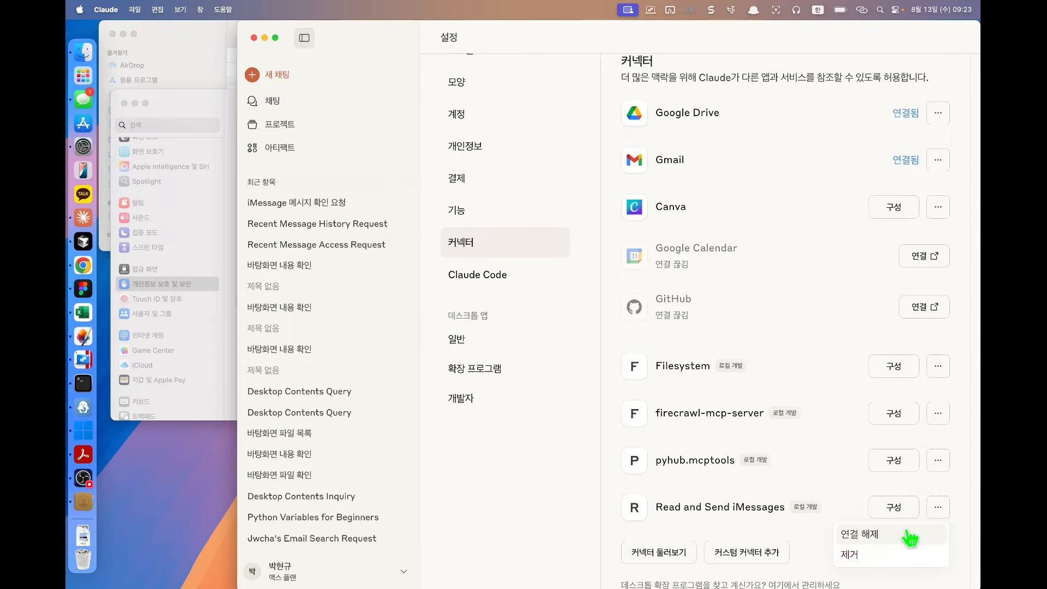
pyautogui.click(909, 532)
pyautogui.click(829, 116)
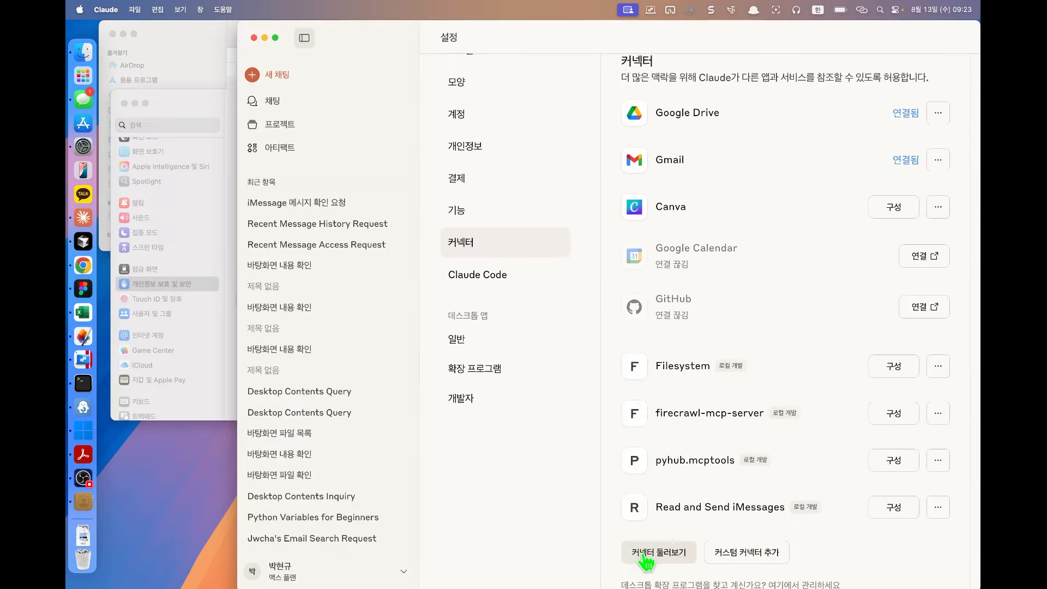
# Step: Uninstall the Read and Send iMessages extension from the desktop extensions directory
pyautogui.click(659, 552)
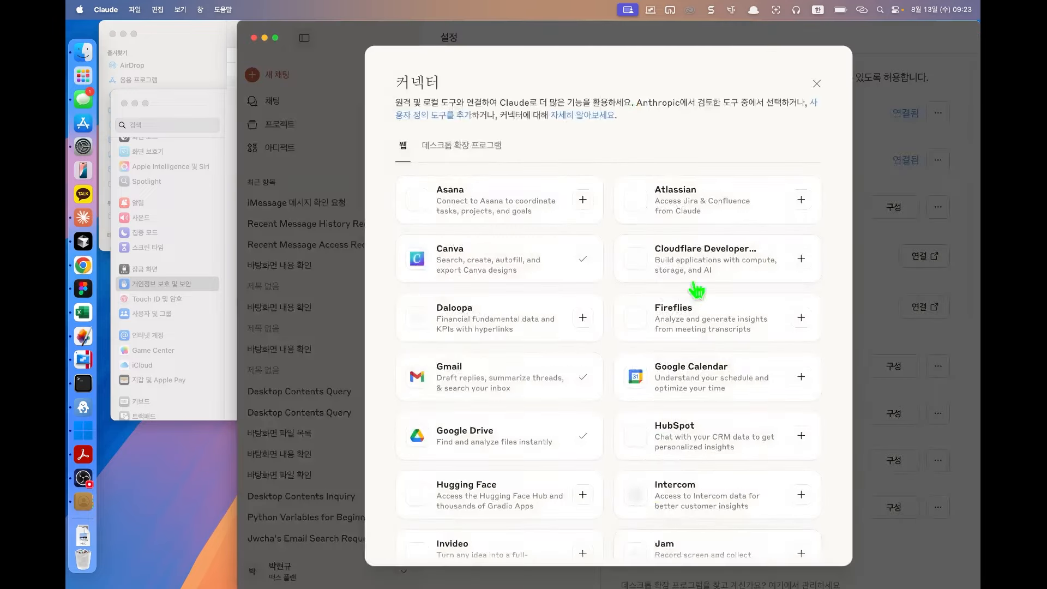
pyautogui.click(461, 145)
pyautogui.click(499, 258)
pyautogui.click(791, 123)
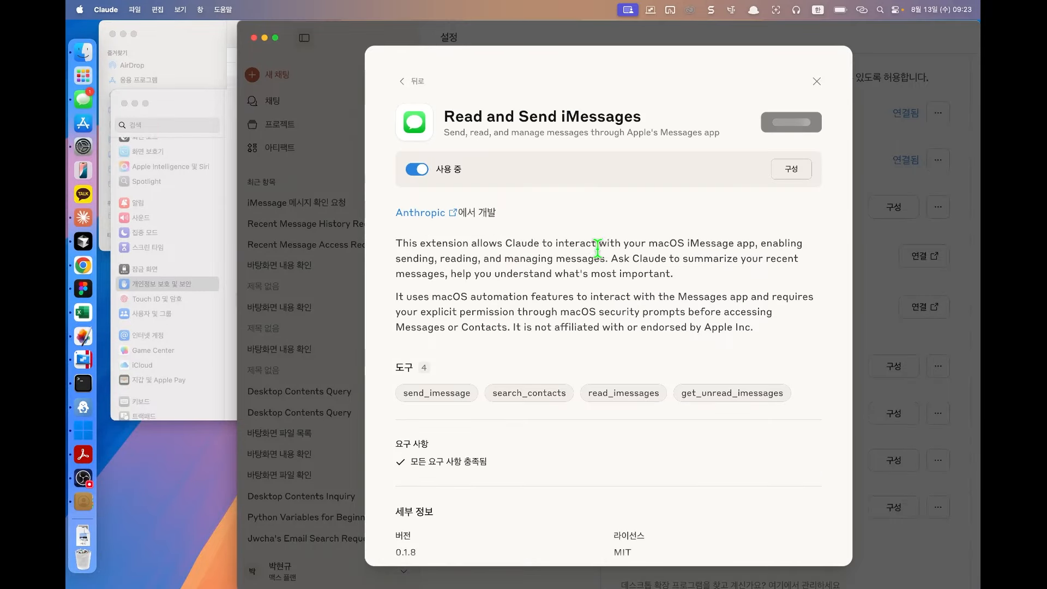
pyautogui.click(665, 451)
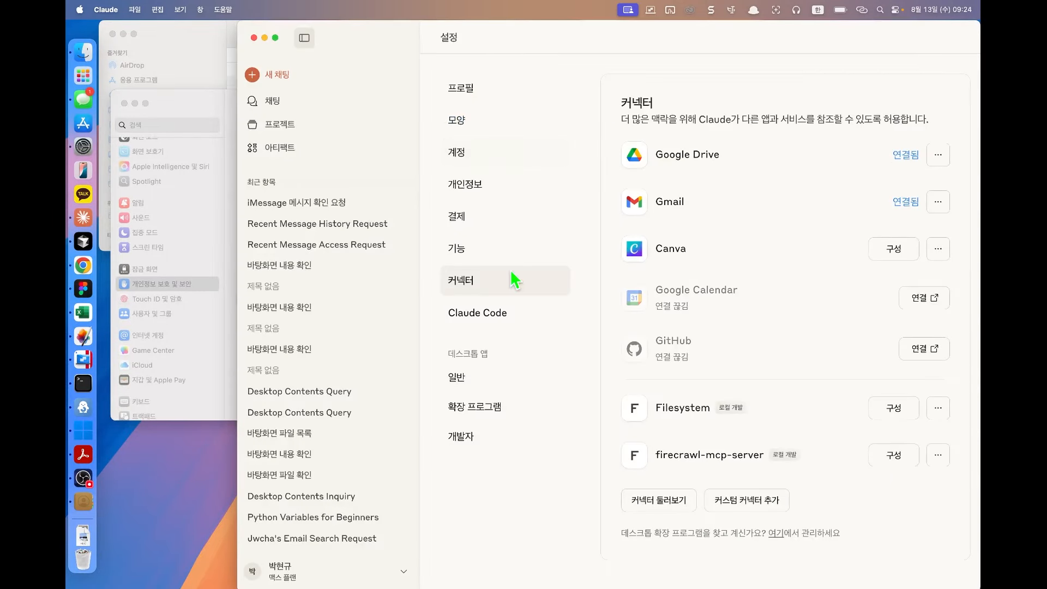
# Step: Reopen the connector directory and browse the 데스크톱 확장 프로그램 listing
pyautogui.click(684, 500)
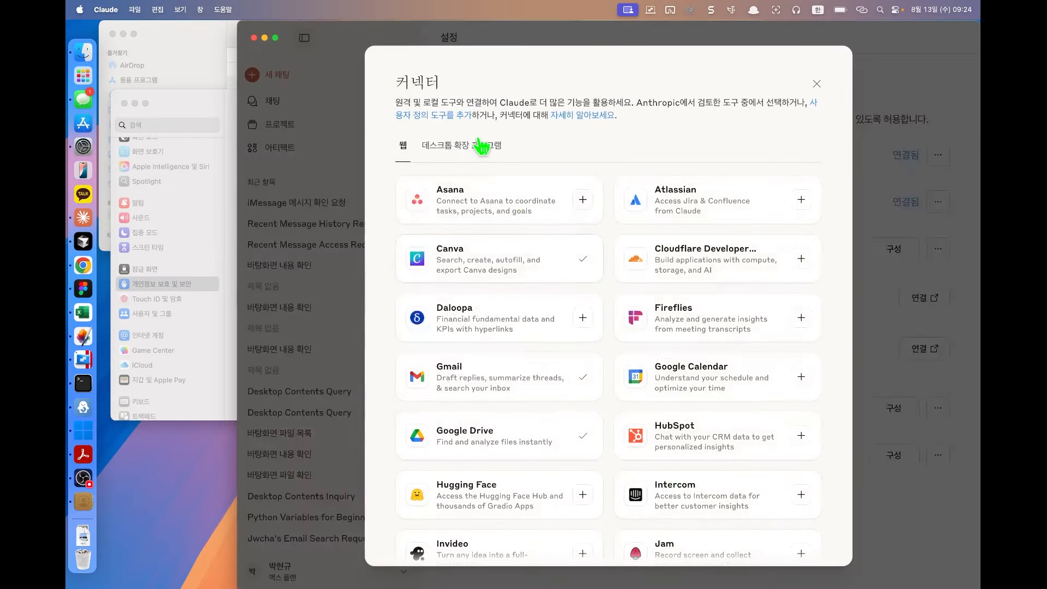
pyautogui.click(480, 145)
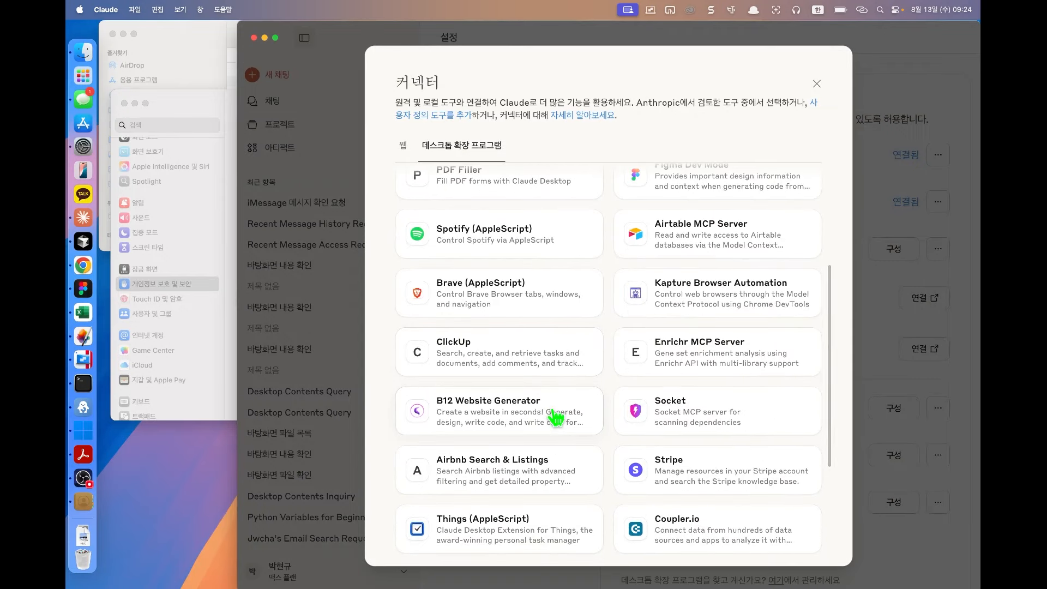
pyautogui.scroll(-3, 554, 416)
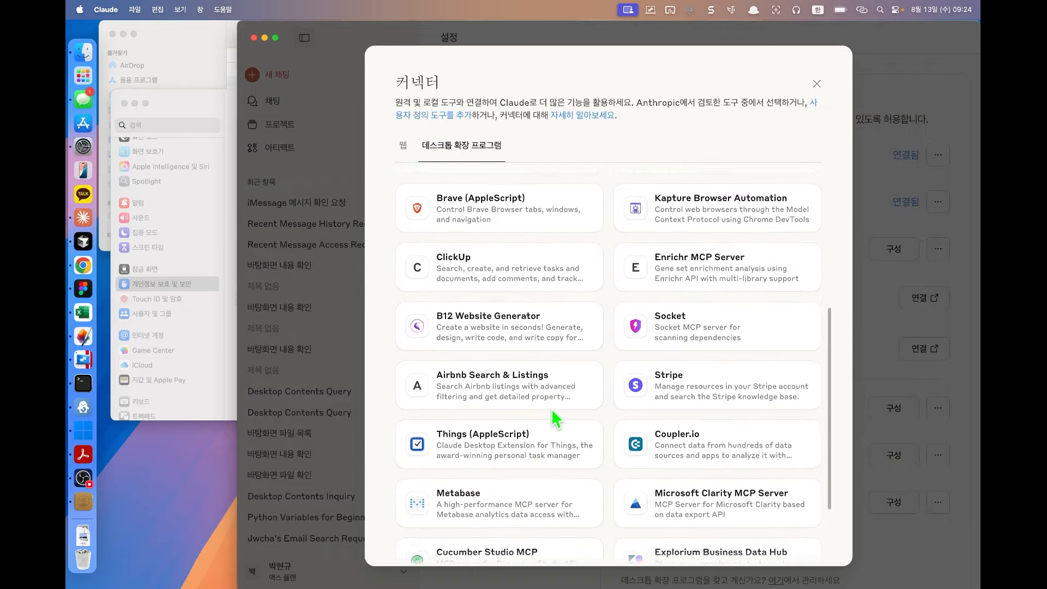
pyautogui.scroll(6, 554, 416)
pyautogui.scroll(-3, 758, 329)
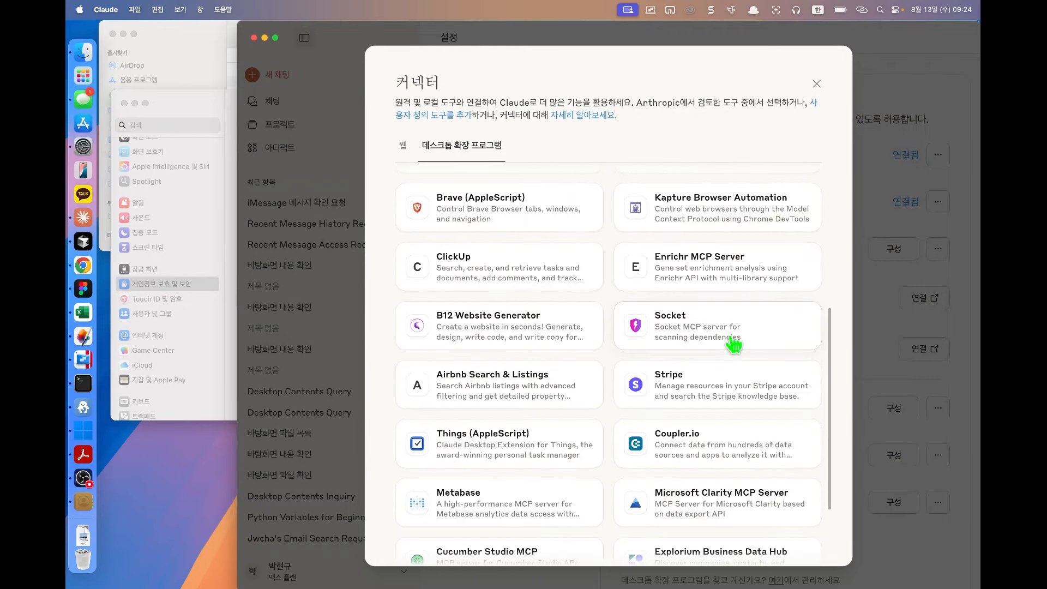
pyautogui.scroll(-2, 734, 344)
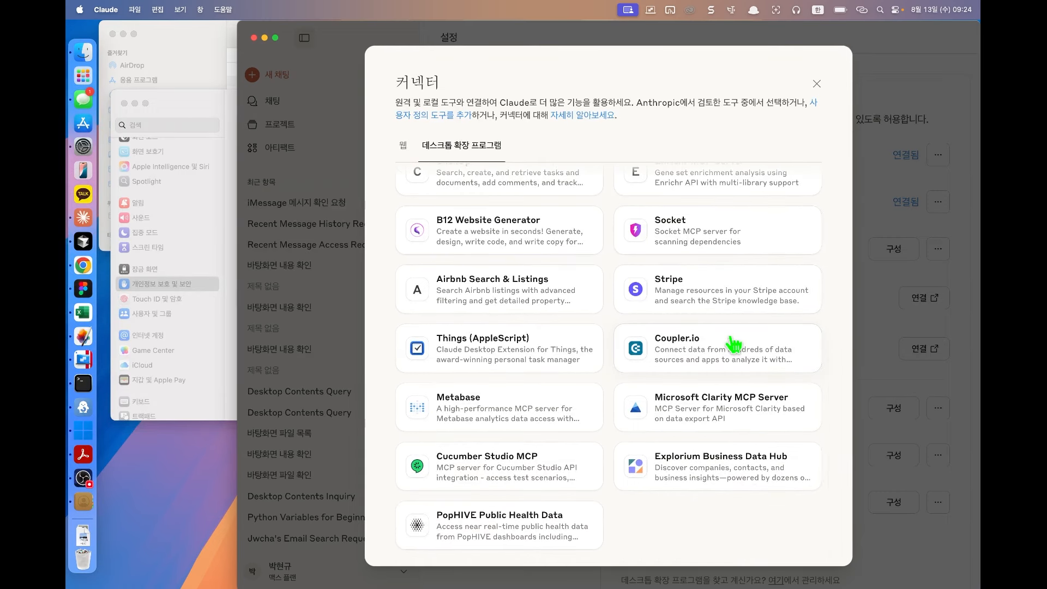
pyautogui.scroll(-1, 734, 343)
pyautogui.scroll(5, 734, 344)
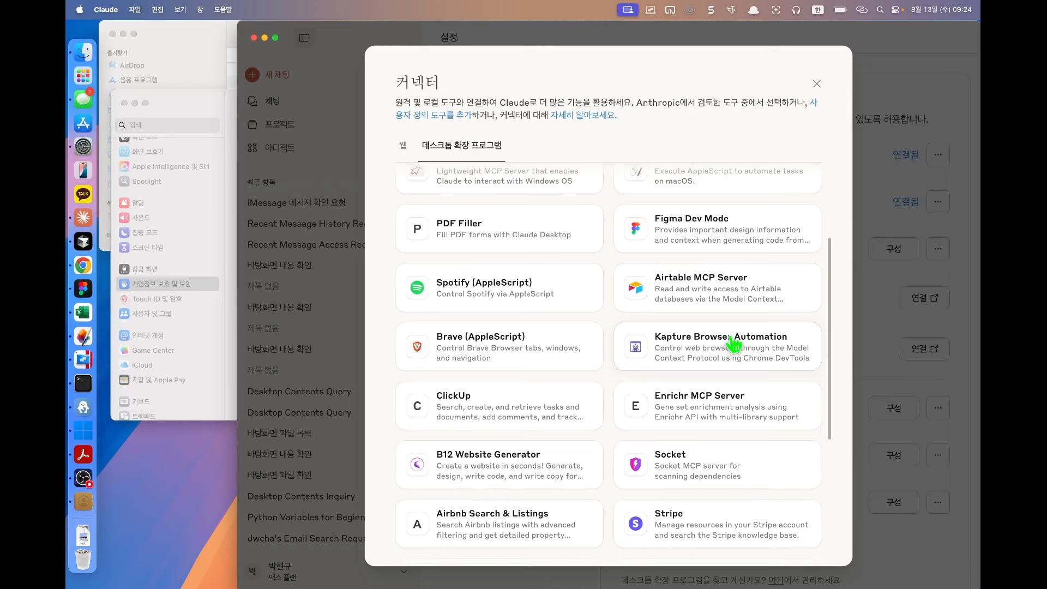
pyautogui.scroll(3, 734, 343)
# Step: Read the Windows-MCP extension's details, then go back to the extensions list
pyautogui.click(490, 335)
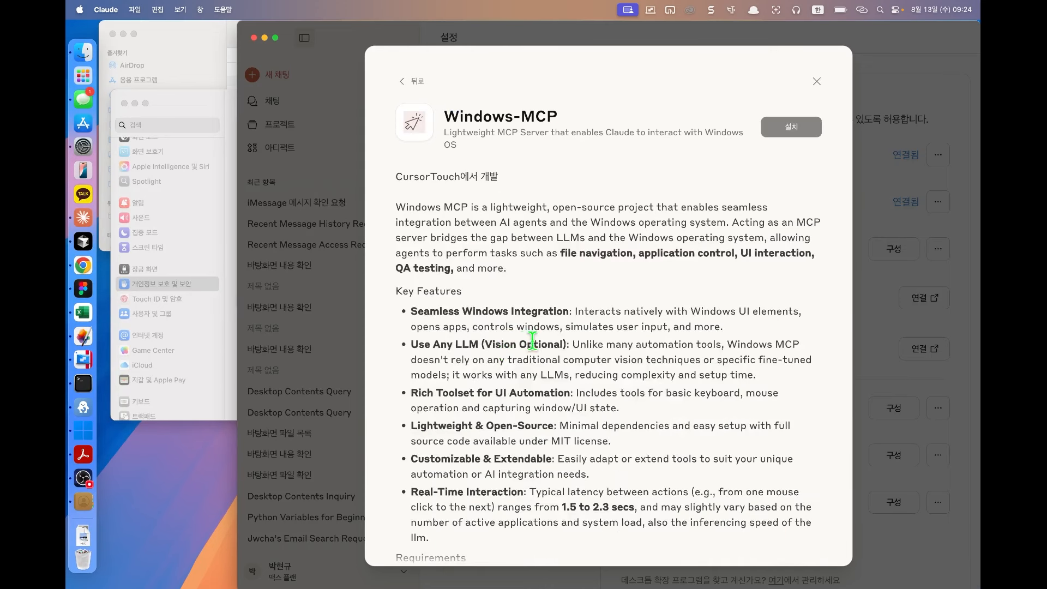
pyautogui.moveTo(564, 252); pyautogui.dragTo(796, 263)
pyautogui.click(679, 270)
pyautogui.click(727, 254)
pyautogui.click(796, 263)
pyautogui.scroll(-5, 486, 290)
pyautogui.scroll(5, 488, 294)
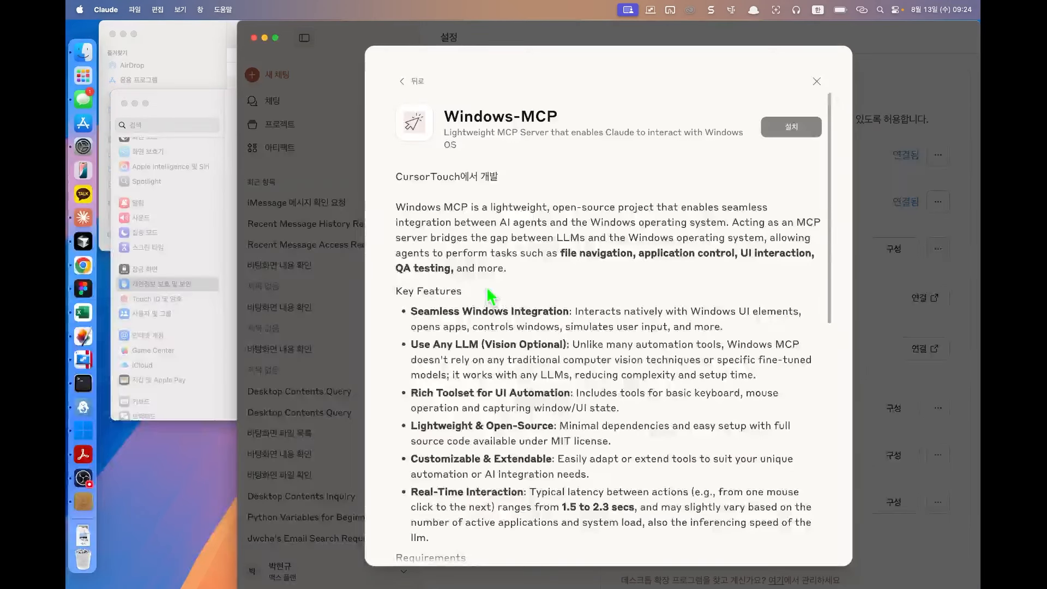
pyautogui.click(406, 82)
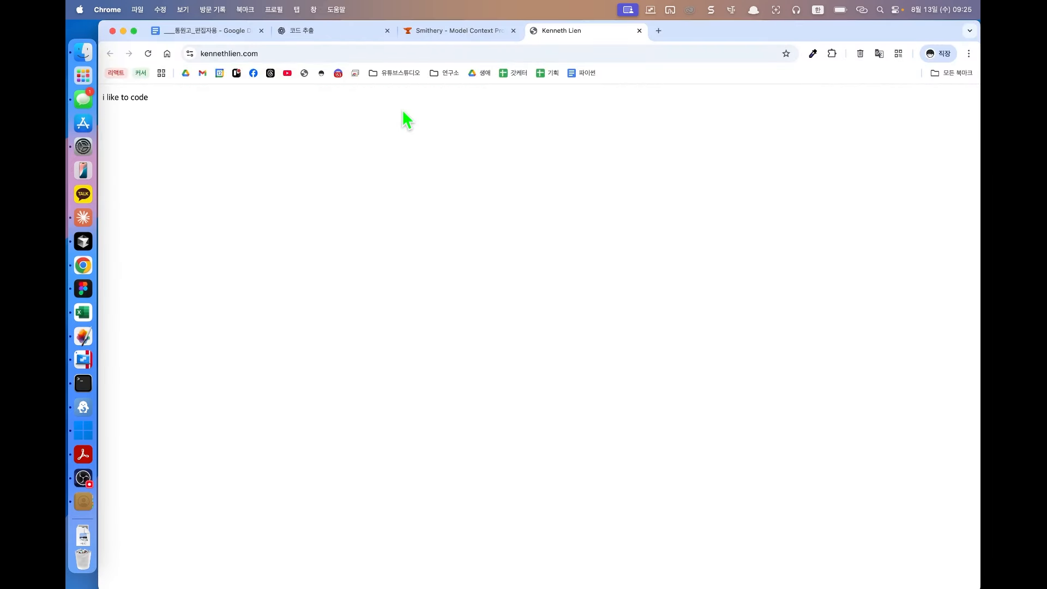
pyautogui.click(639, 30)
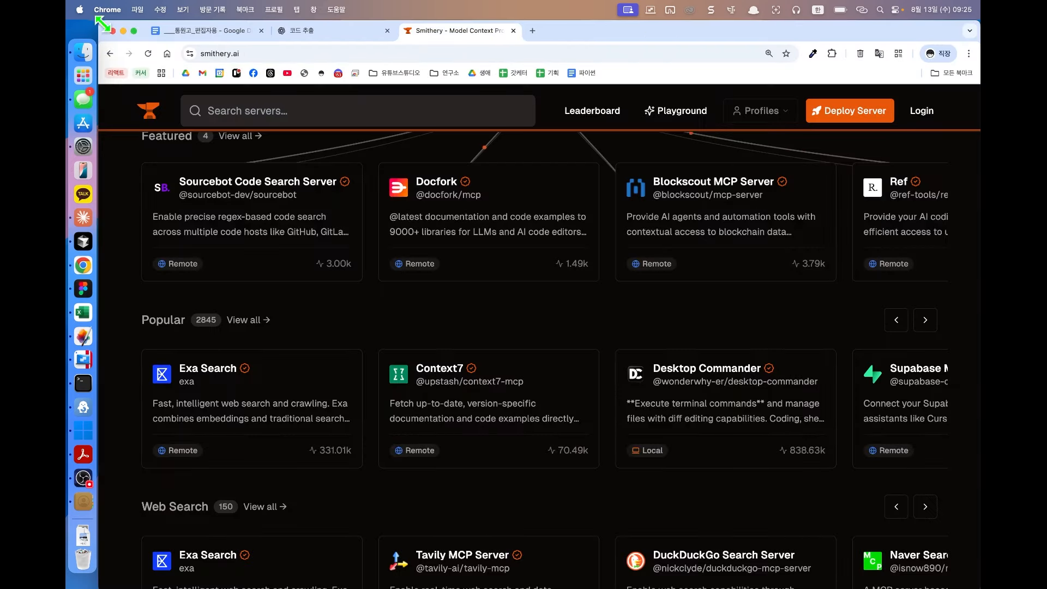
pyautogui.click(122, 31)
pyautogui.click(414, 81)
pyautogui.click(415, 81)
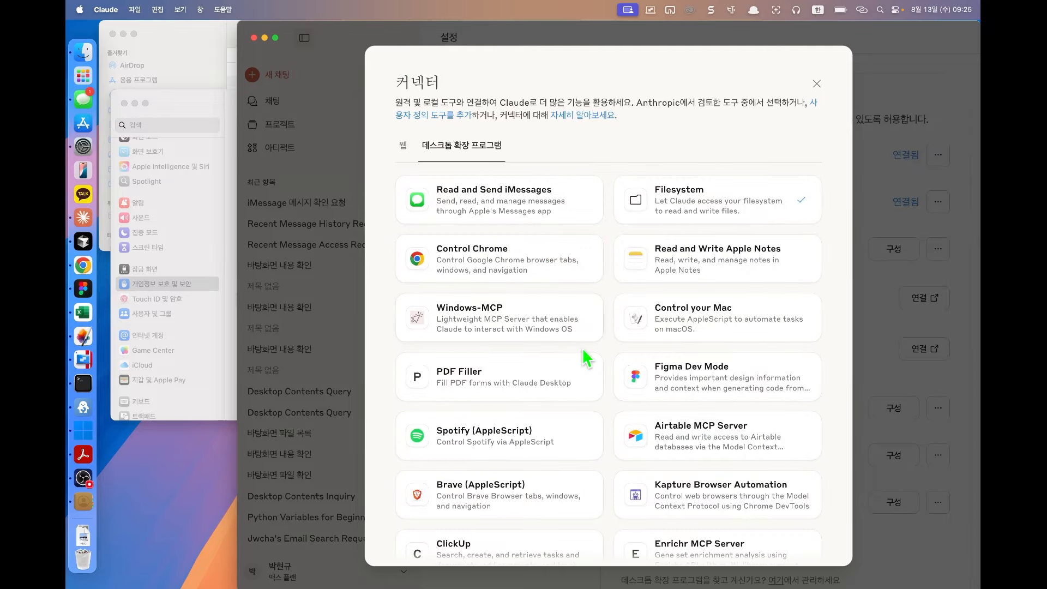
# Step: Open Read and Write Apple Notes in the desktop extensions and install it, confirming 설치
pyautogui.scroll(-2, 586, 358)
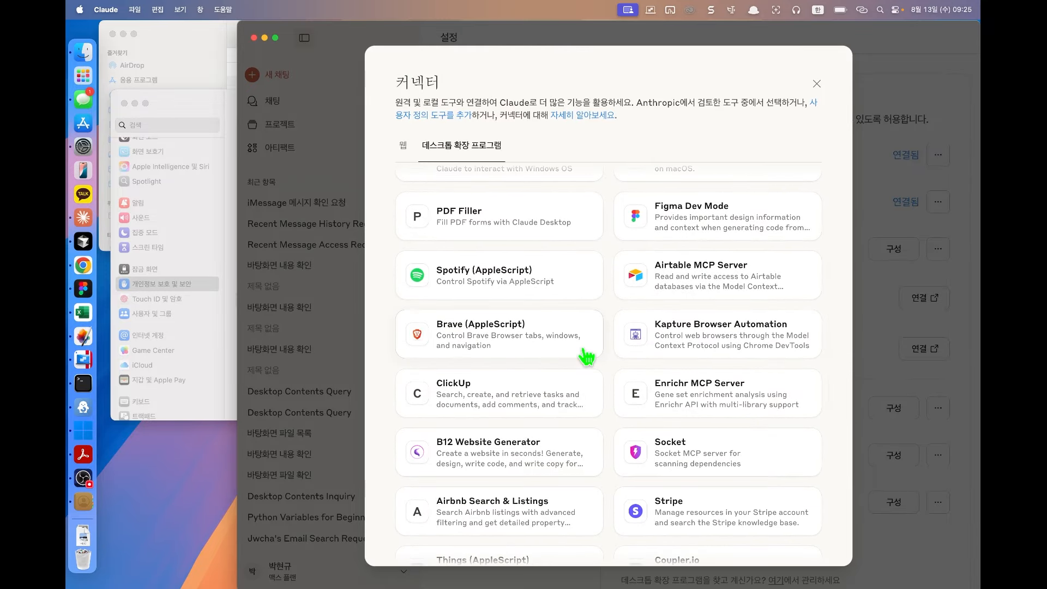
pyautogui.scroll(-5, 587, 357)
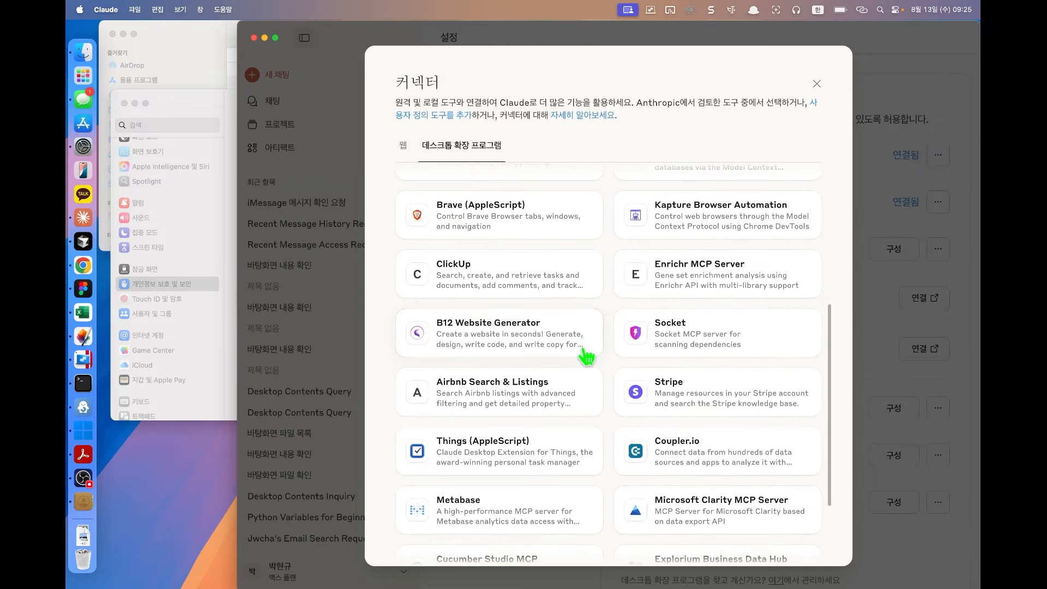
pyautogui.scroll(10, 587, 357)
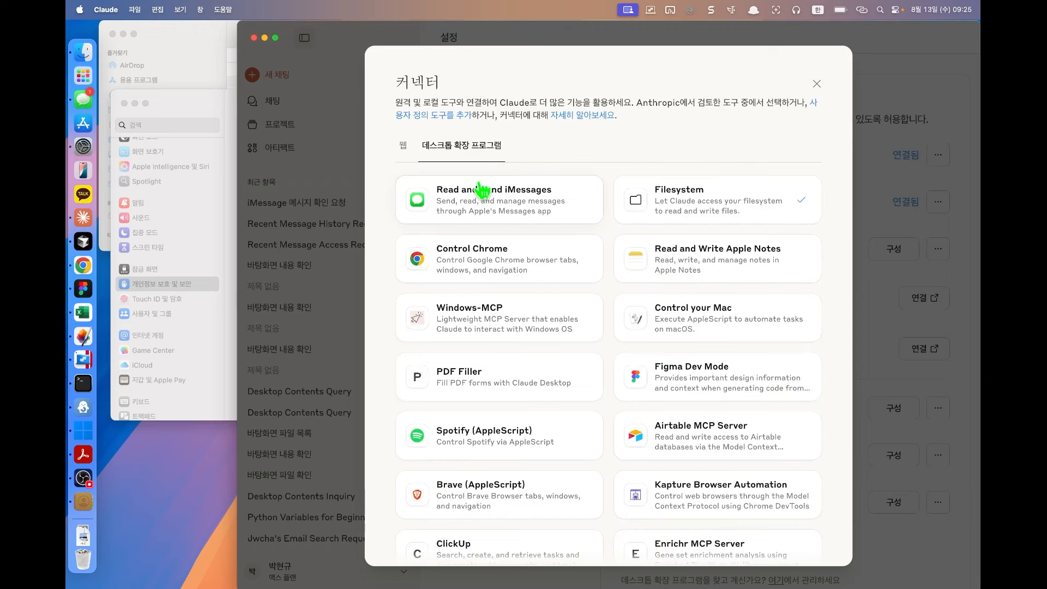
pyautogui.click(622, 271)
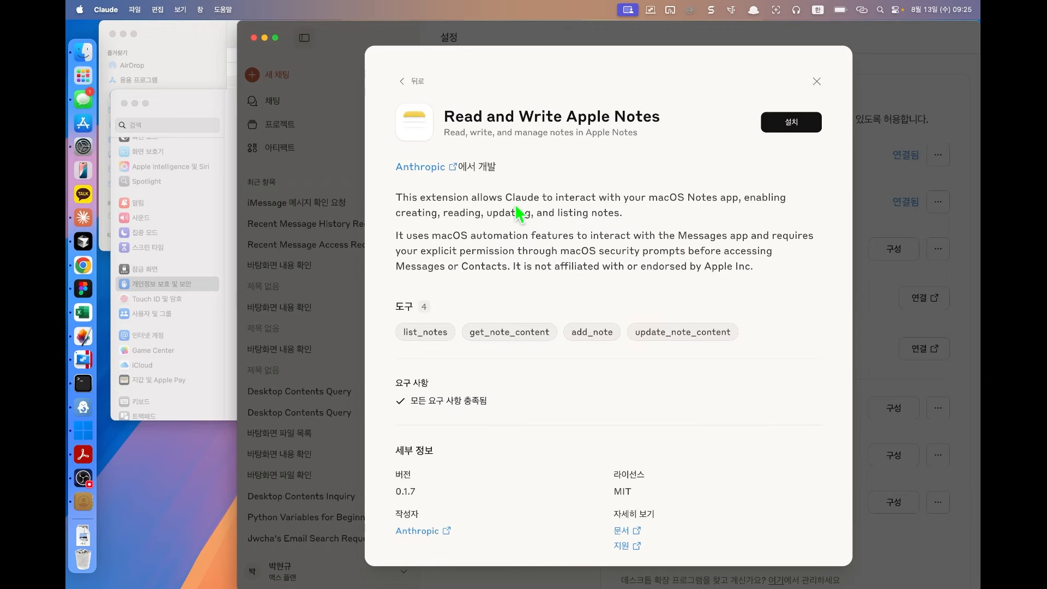
pyautogui.moveTo(489, 197); pyautogui.dragTo(575, 255)
pyautogui.click(574, 256)
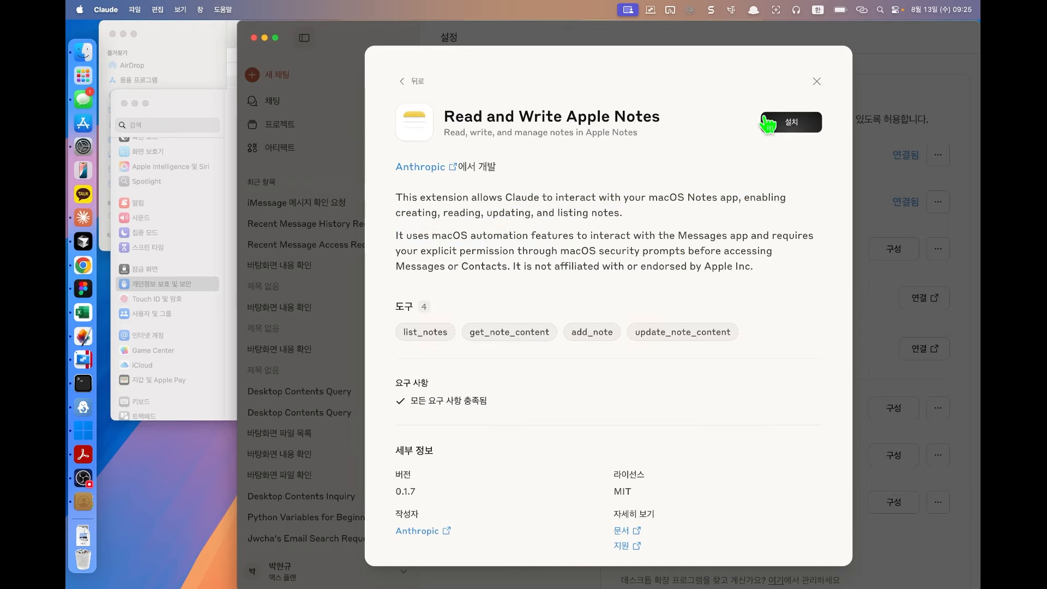
pyautogui.click(786, 125)
pyautogui.click(657, 351)
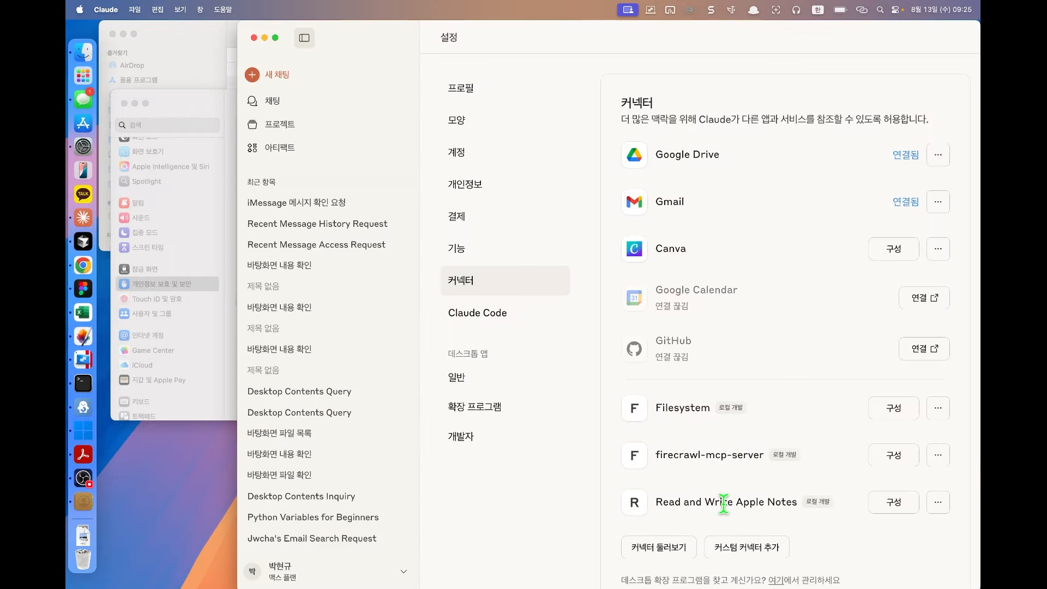
# Step: Launch Apple Notes past its welcome screen and create a new empty note
pyautogui.moveTo(723, 504); pyautogui.dragTo(784, 504)
pyautogui.click(552, 469)
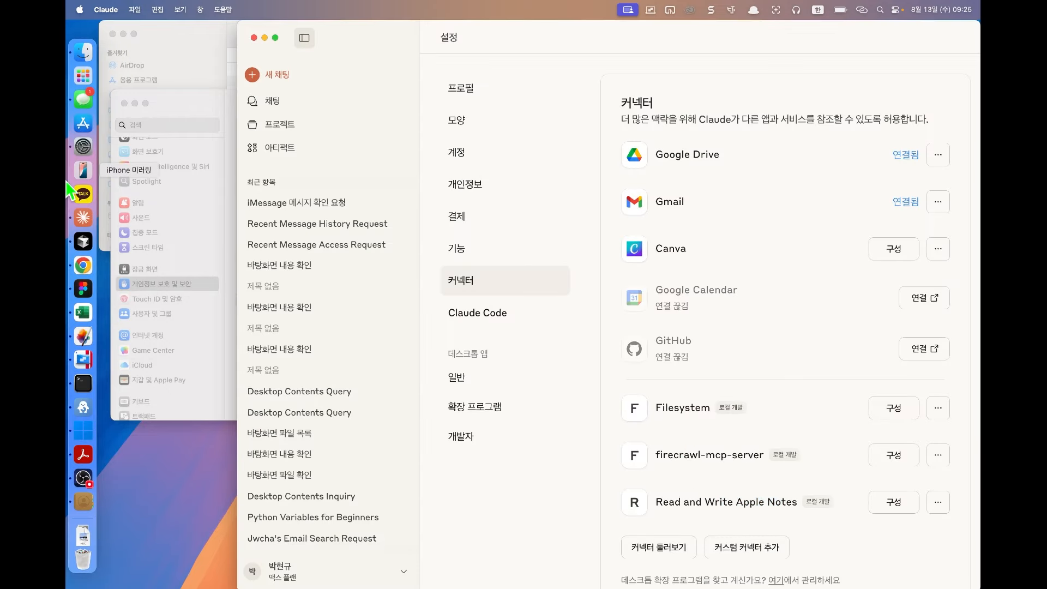
pyautogui.click(522, 414)
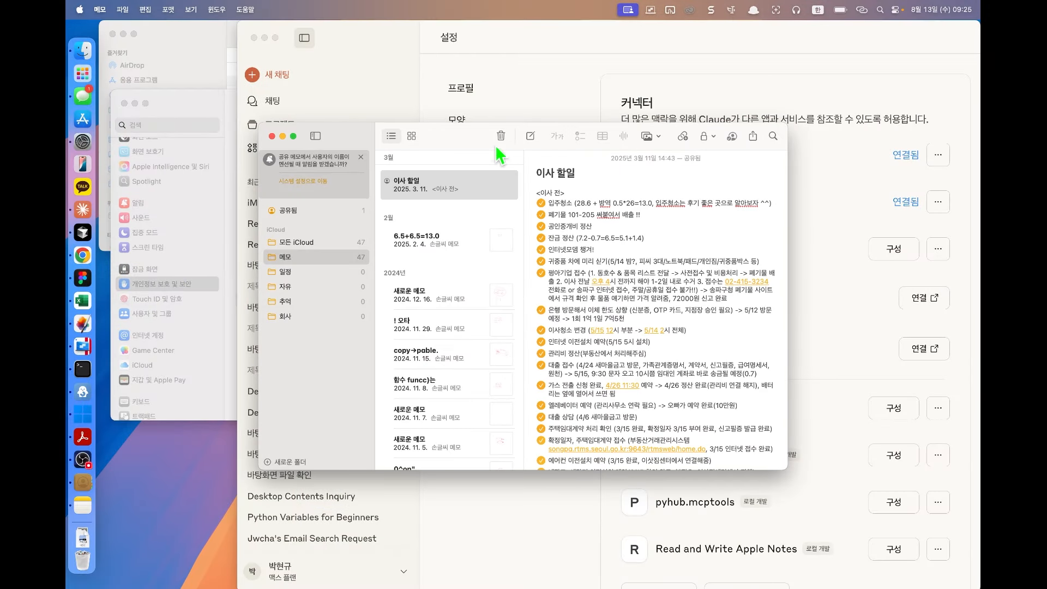
pyautogui.click(530, 136)
# Step: Start a new Claude chat and begin typing the Apple Notes request (애플 메…)
pyautogui.click(594, 83)
pyautogui.click(250, 73)
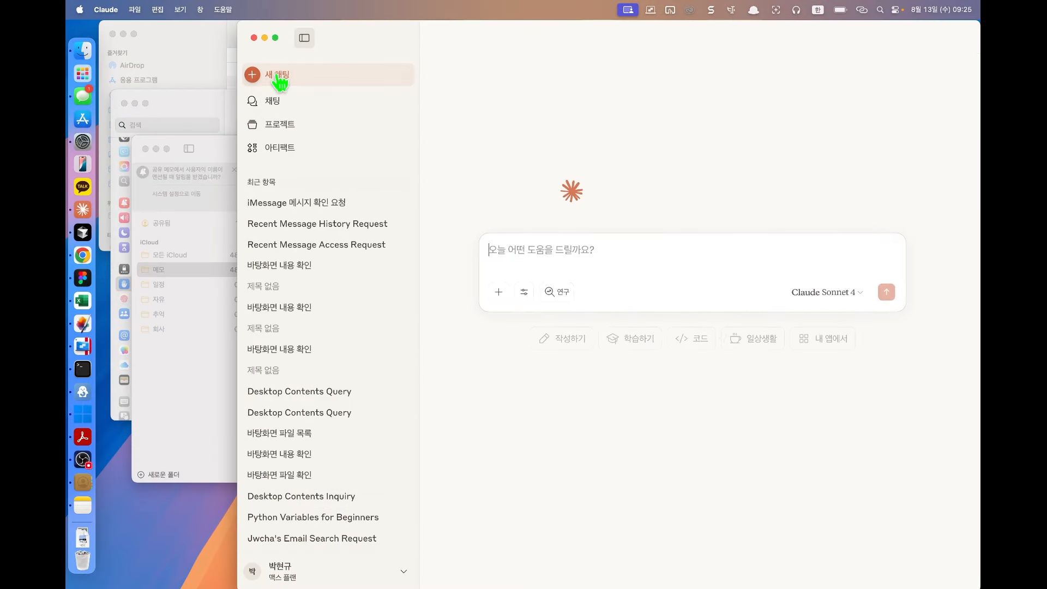
pyautogui.write('애플 메')
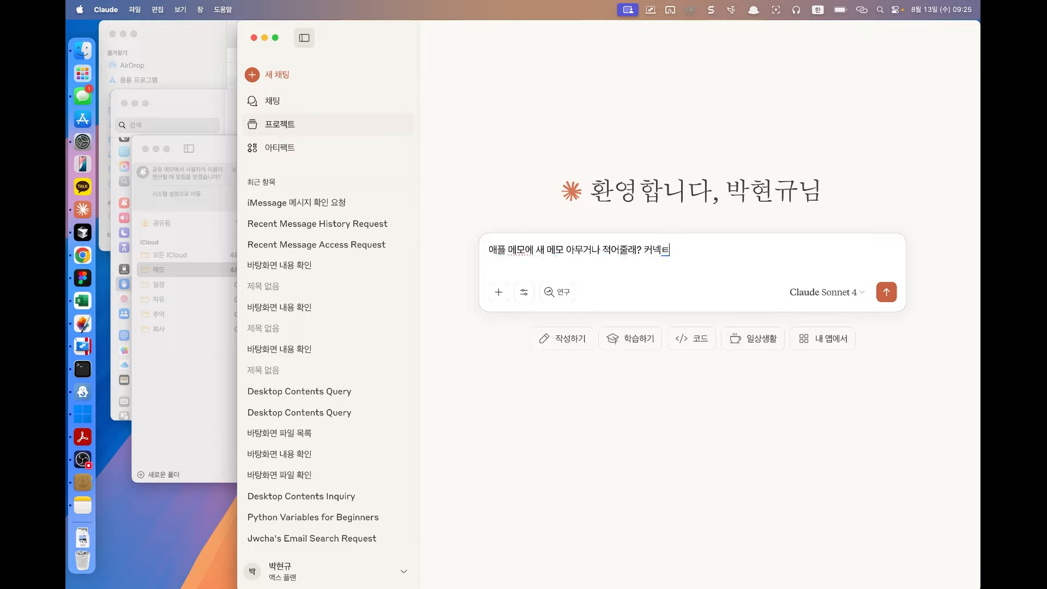
# Step: Send '애플 메모에 새 메모 아무거나 적어줄래? 커넥터 연결했어' and check the new 오늘의 생각 note
pyautogui.write('모에 새 메모 아무거나 적어줄래? 커넥터 연결했어')
pyautogui.press('Return')
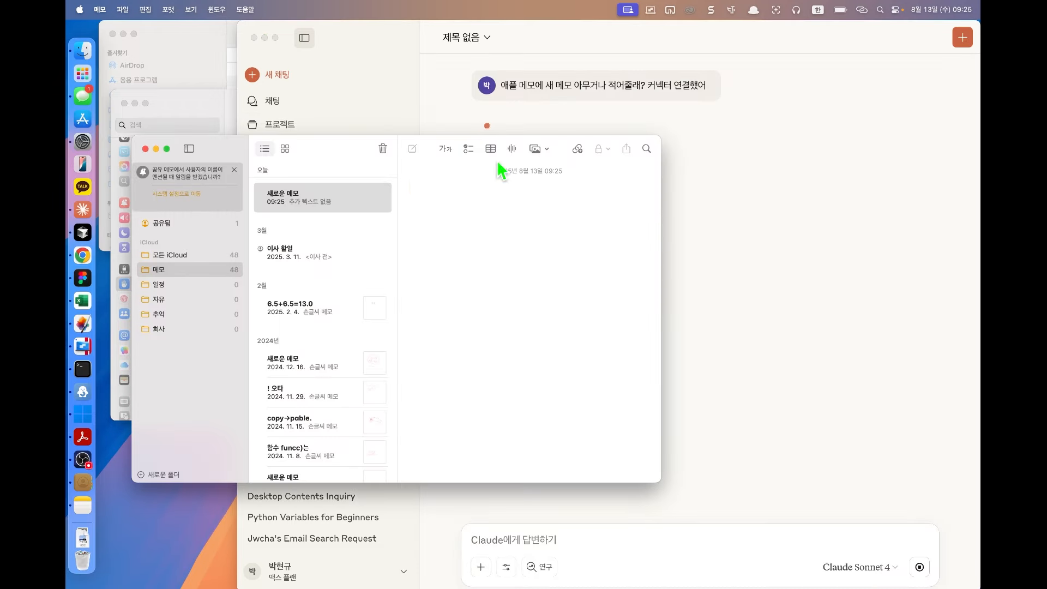
pyautogui.moveTo(387, 138); pyautogui.dragTo(352, 229)
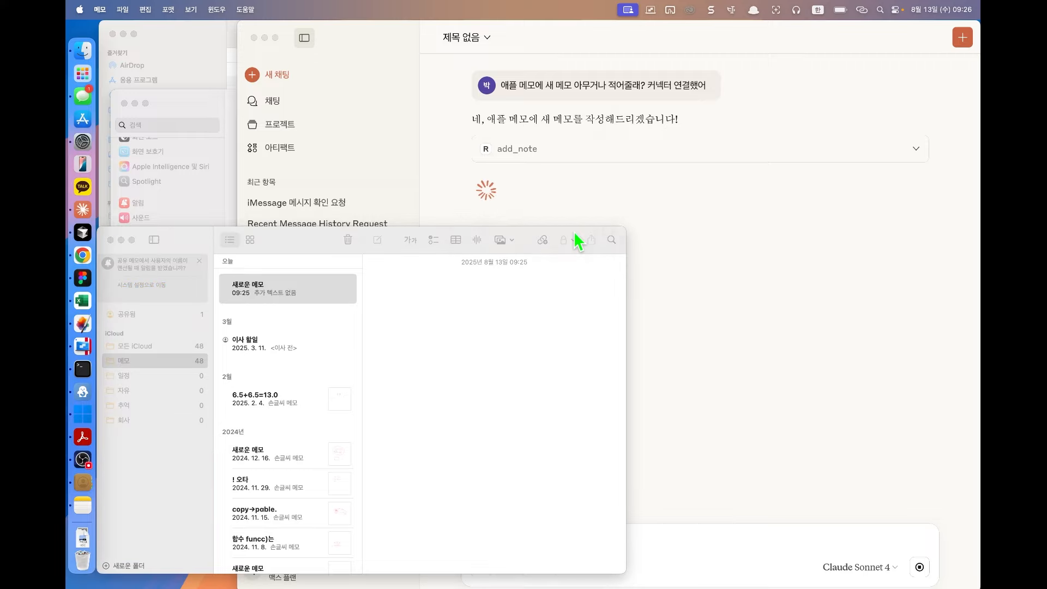
pyautogui.click(309, 298)
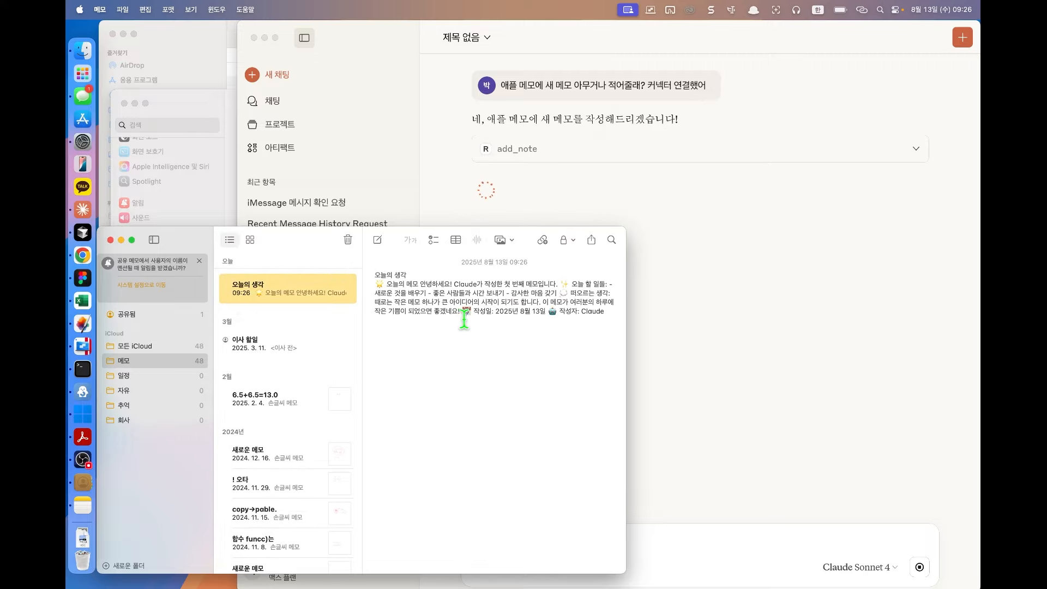
pyautogui.tripleClick(540, 293)
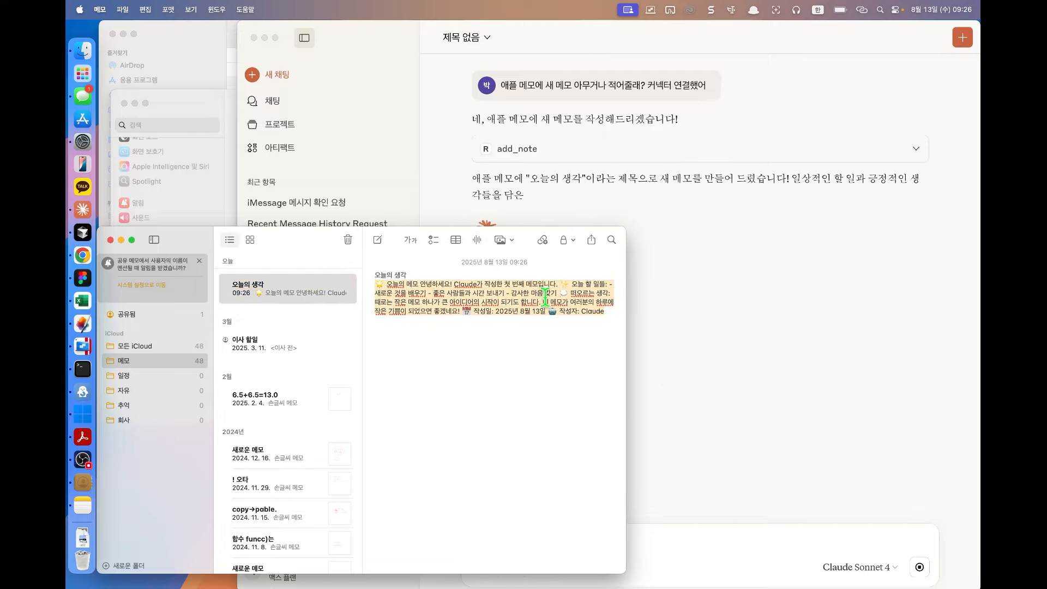
pyautogui.click(697, 311)
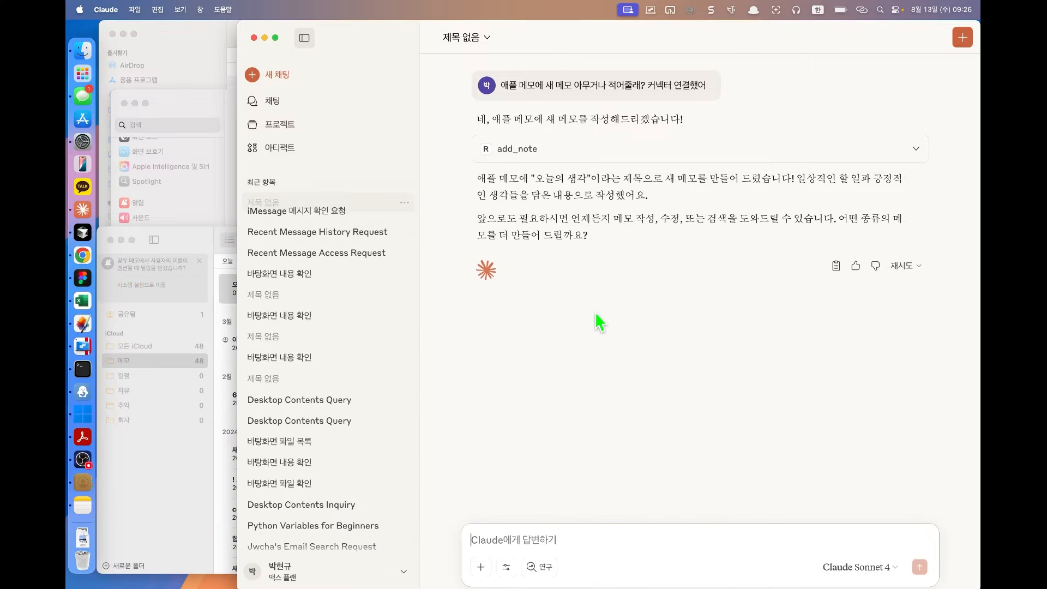
# Step: Delete every note from 6.5+6.5=13.0 to the end of the Apple Notes list
pyautogui.click(173, 250)
pyautogui.click(739, 350)
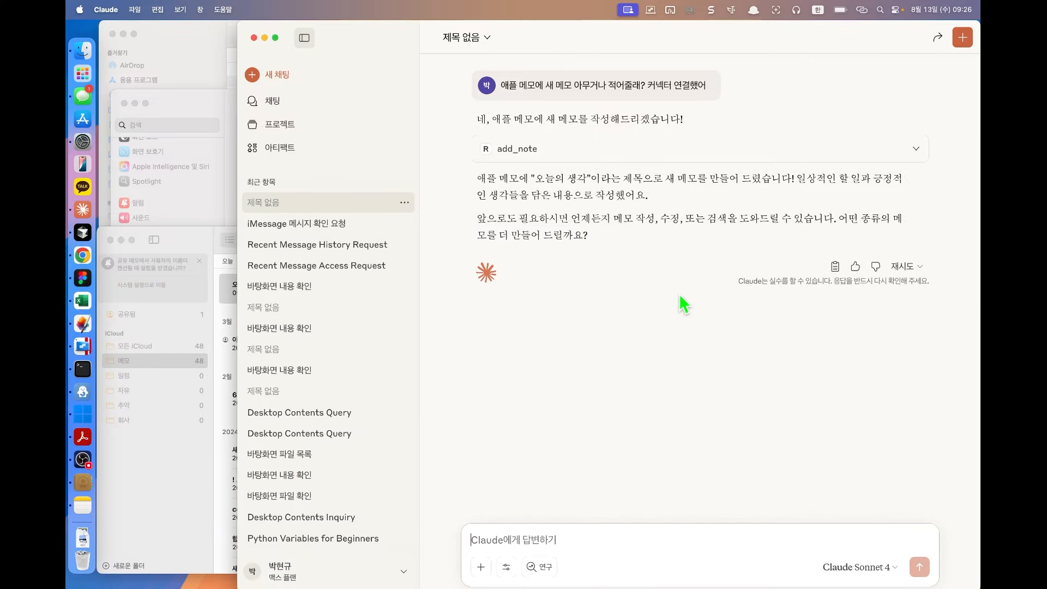
pyautogui.doubleClick(194, 239)
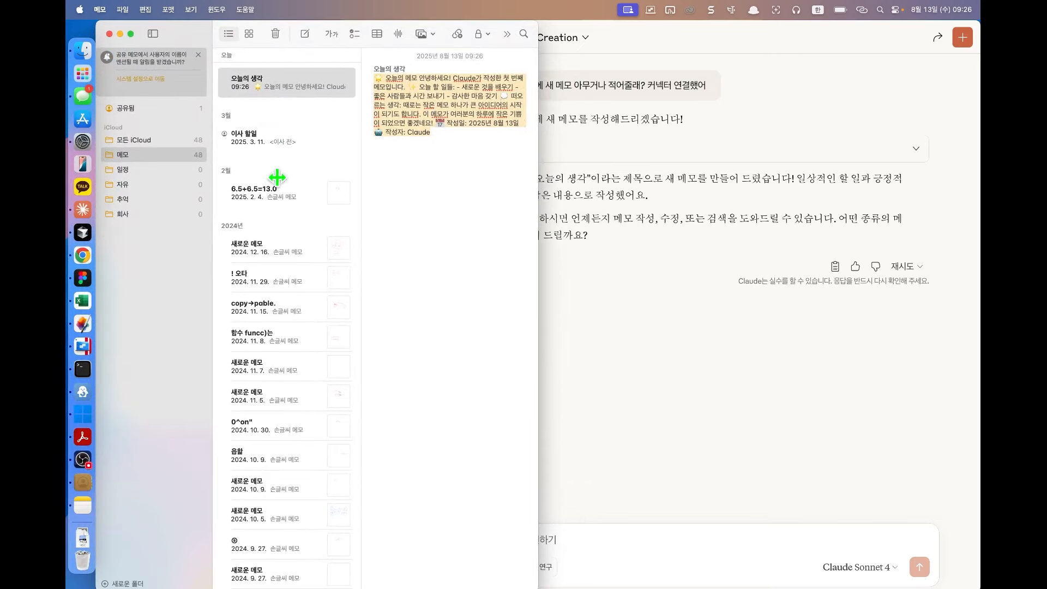
pyautogui.click(274, 197)
pyautogui.scroll(-15, 293, 260)
pyautogui.keyDown('shift'); pyautogui.click(268, 571); pyautogui.keyUp('shift')
pyautogui.rightClick(267, 571)
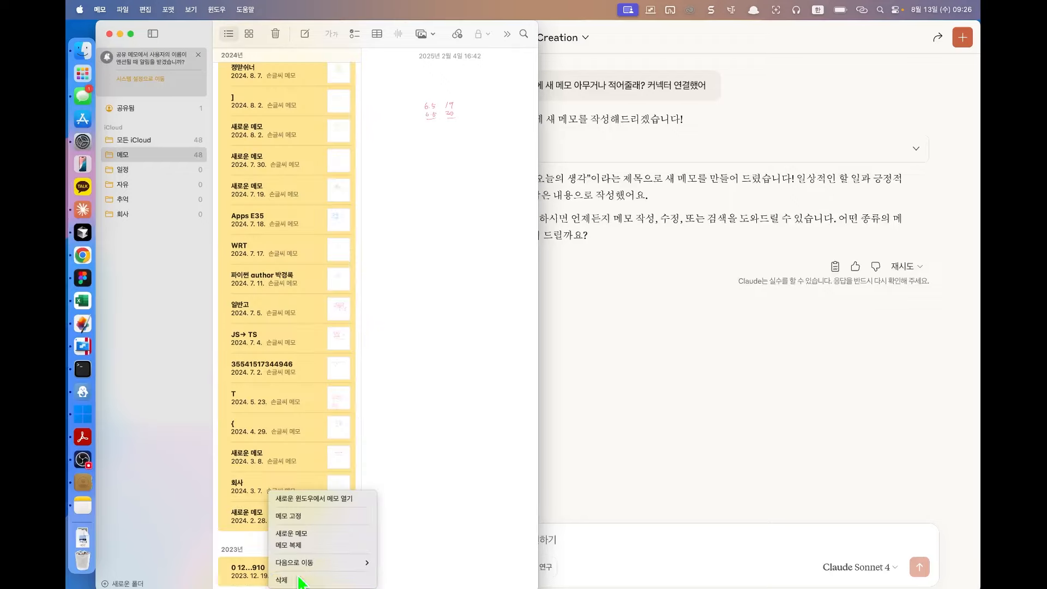
pyautogui.click(298, 579)
pyautogui.click(339, 352)
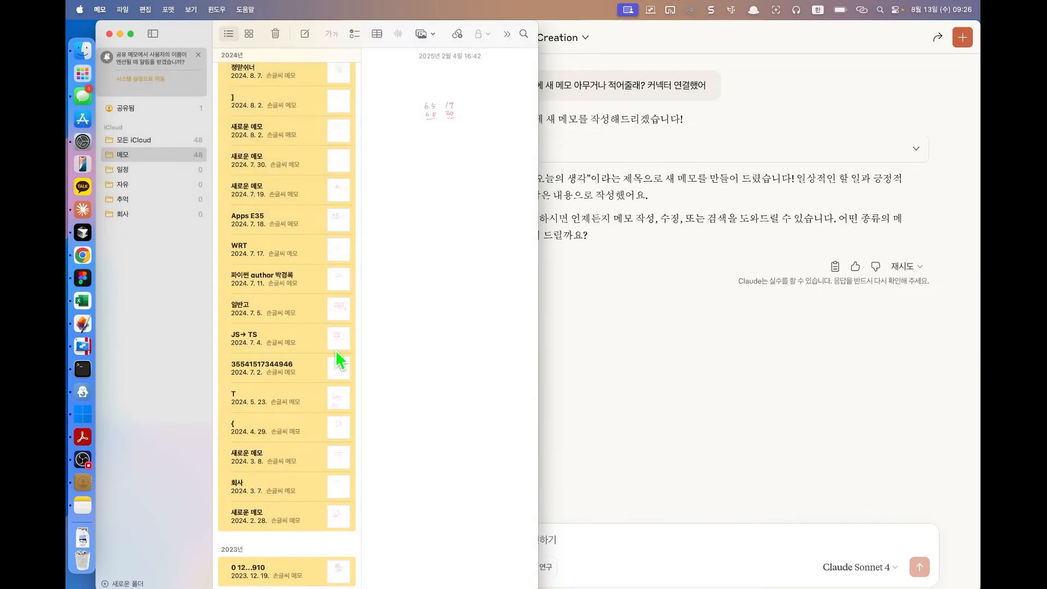
# Step: Check the 오늘의 생각 note, then close the Notes, System Settings and Finder windows
pyautogui.click(280, 85)
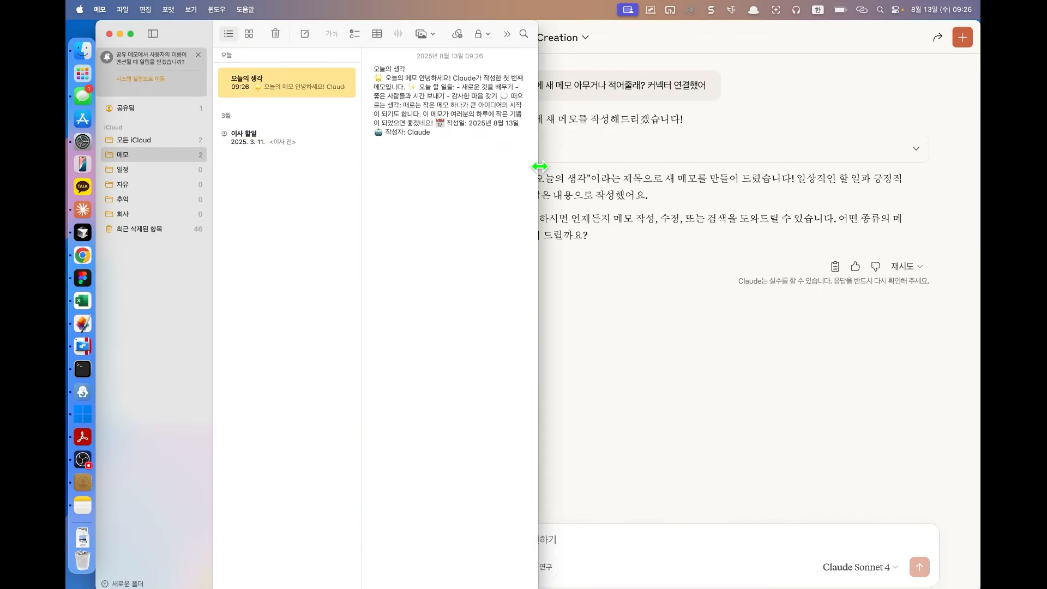
pyautogui.click(537, 227)
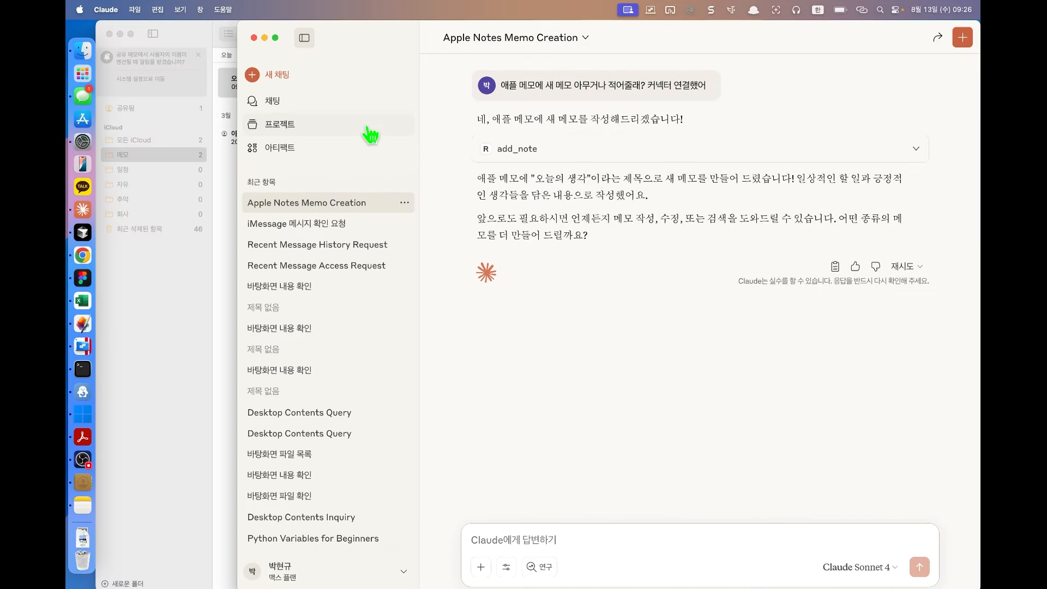
pyautogui.click(225, 273)
pyautogui.click(695, 314)
pyautogui.click(229, 361)
pyautogui.click(109, 34)
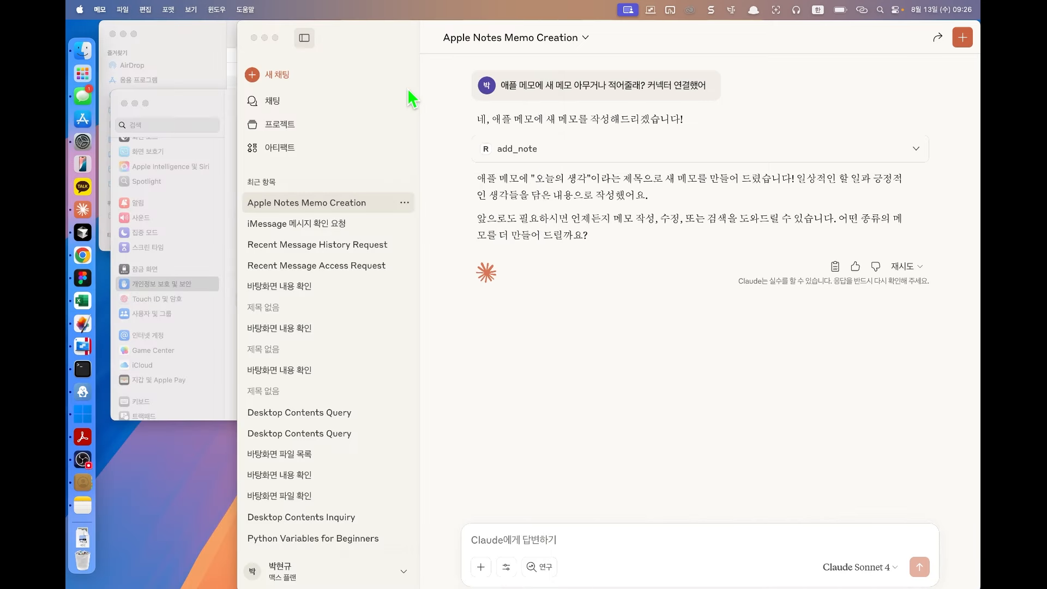
pyautogui.click(124, 103)
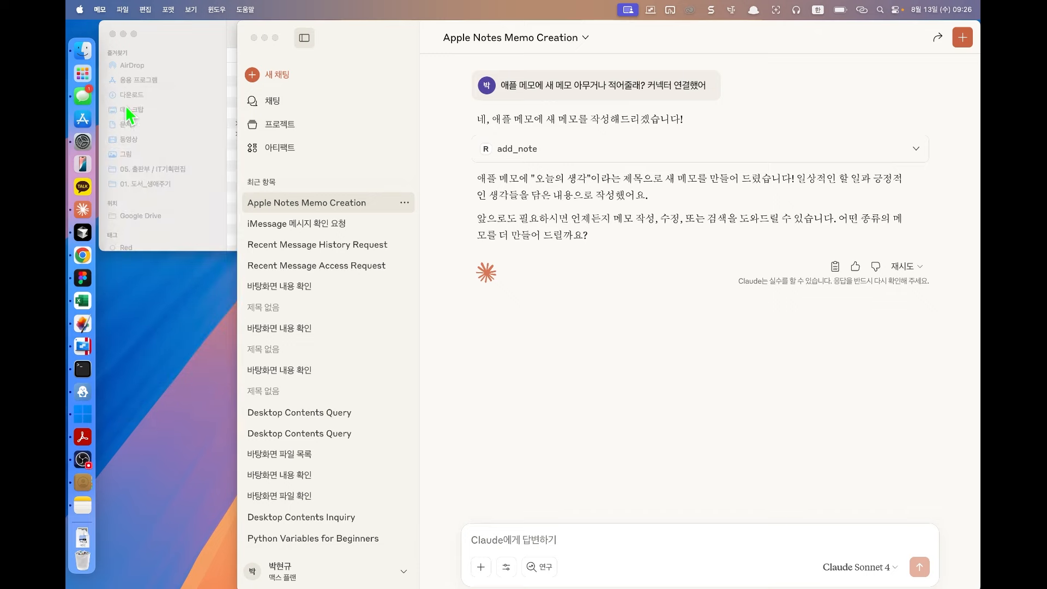
pyautogui.click(112, 33)
pyautogui.click(238, 60)
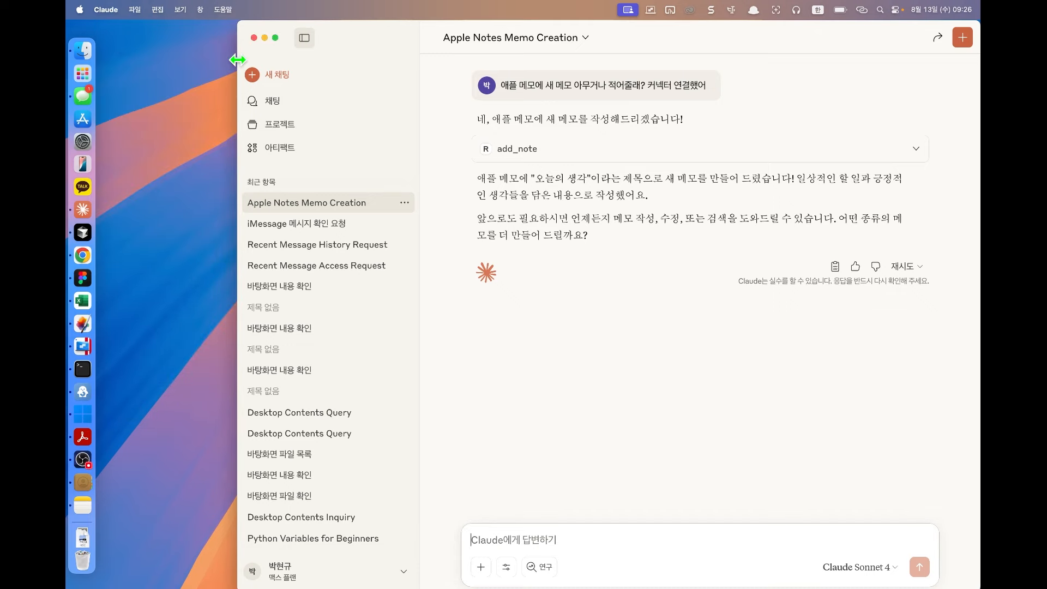
# Step: Expand the Claude window's left edge out to the Dock, showing the 오늘의 생각 memo confirmation
pyautogui.doubleClick(238, 60)
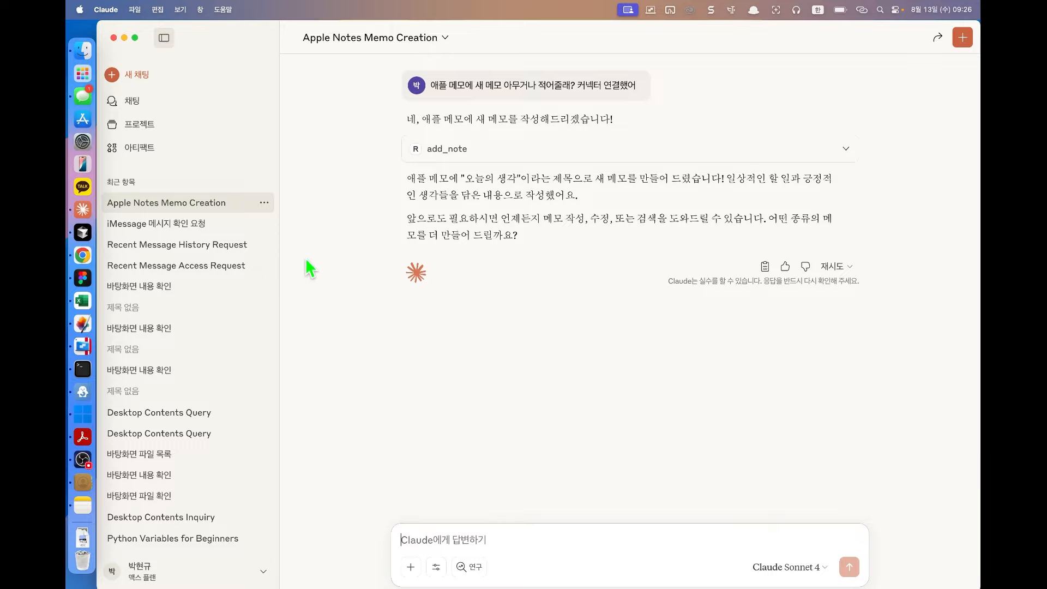
pyautogui.click(82, 255)
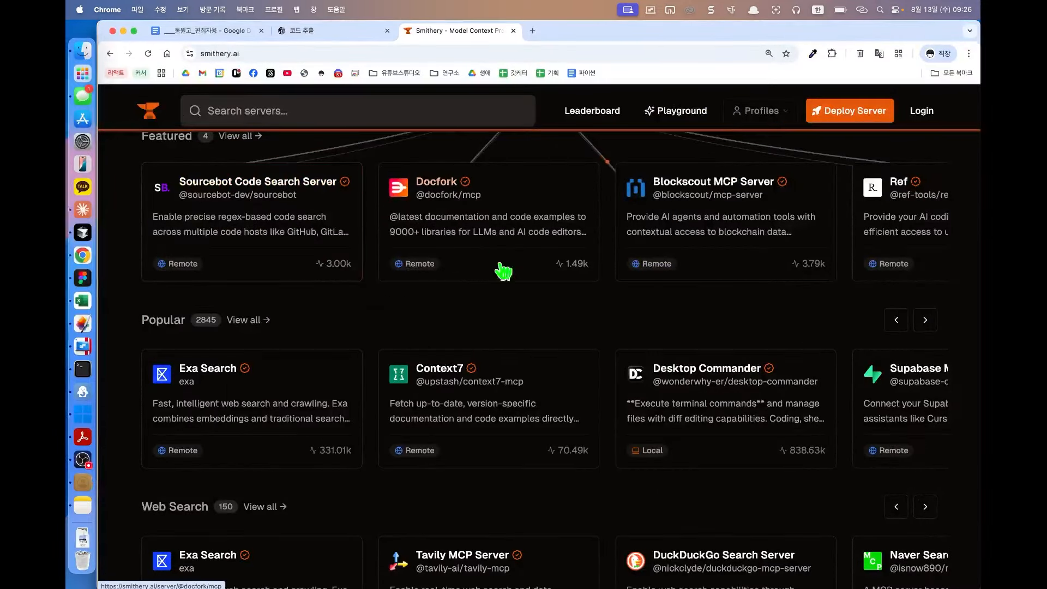
pyautogui.press('super+minus')
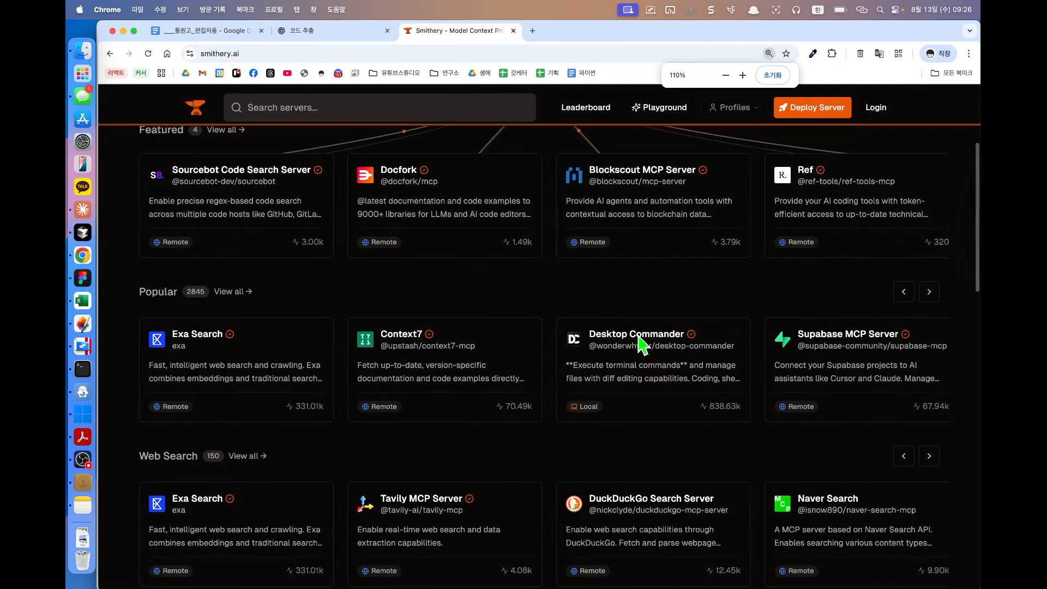
pyautogui.press('super+minus')
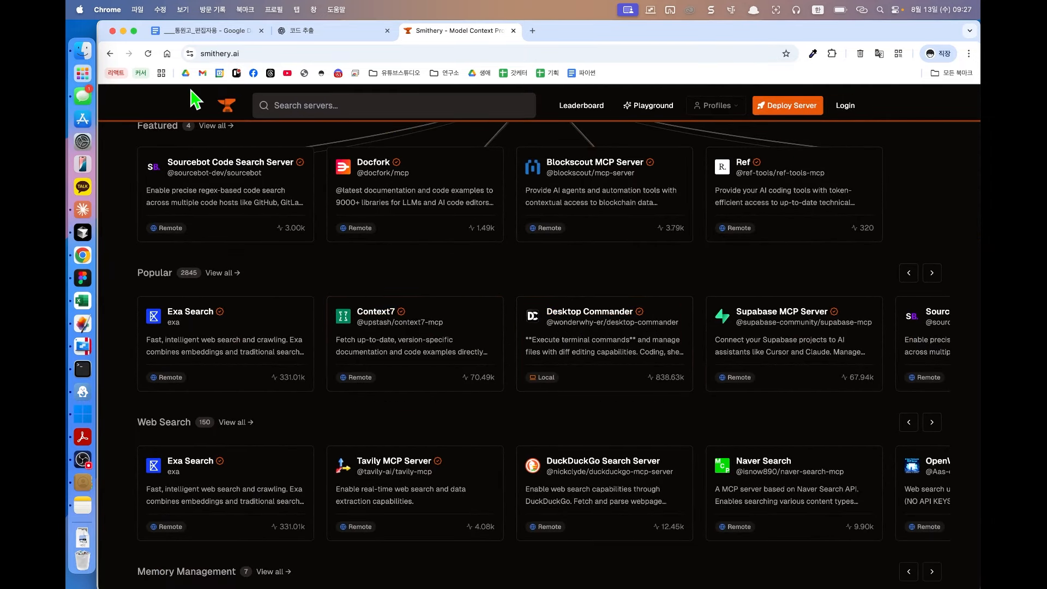
pyautogui.click(123, 31)
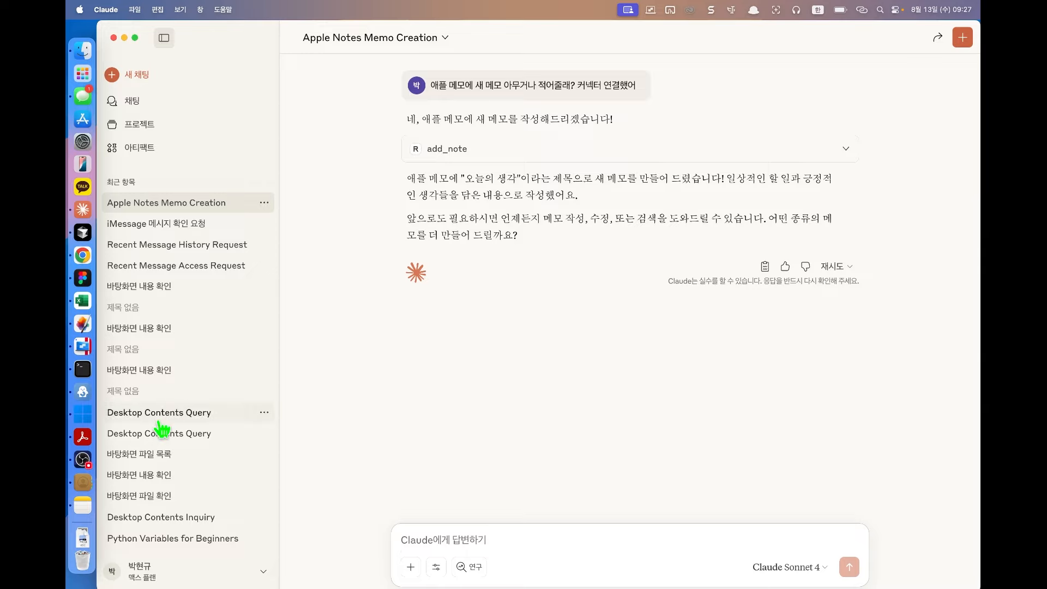
pyautogui.click(78, 462)
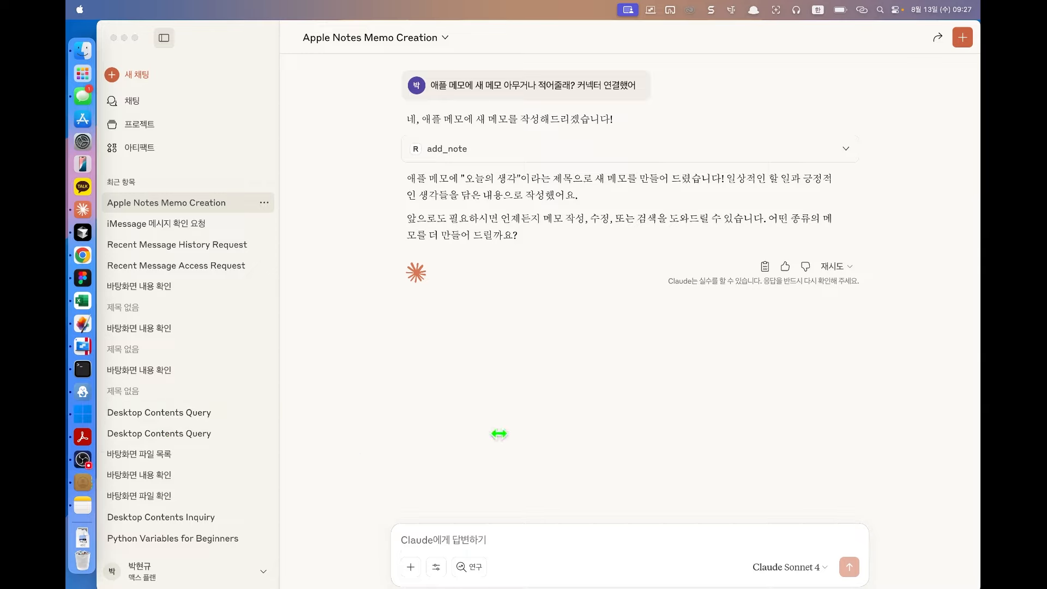